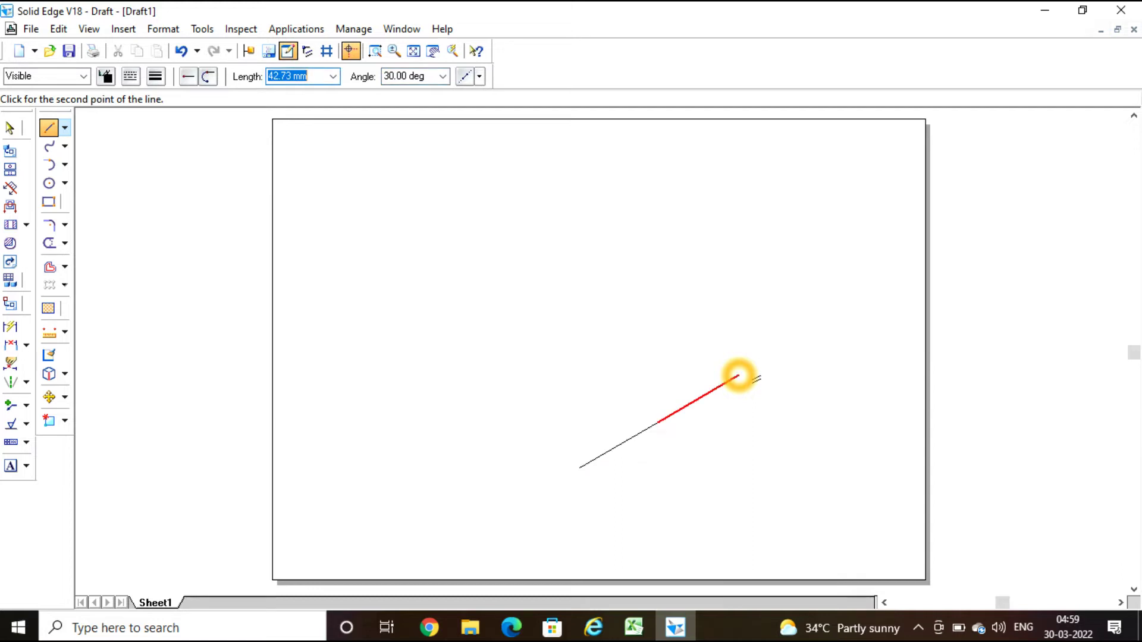
Draw the base rhombus's second side from the first line's upper end, with length 50*0.816 and angle 150 degrees
type("50'0.8")
key("Tab")
type("15")
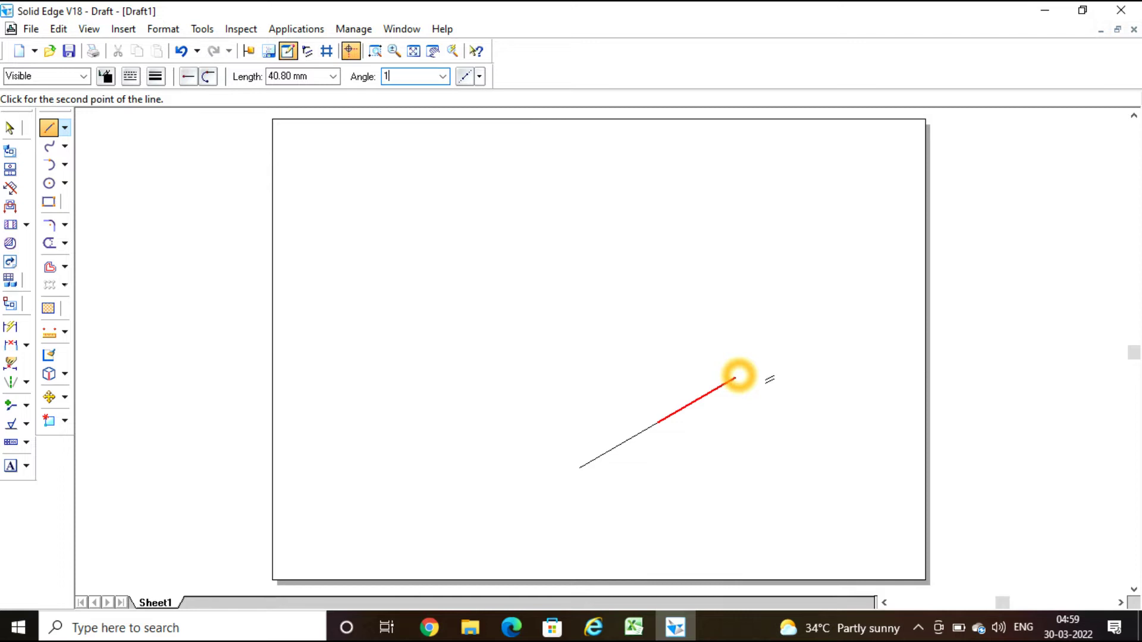
key("Return")
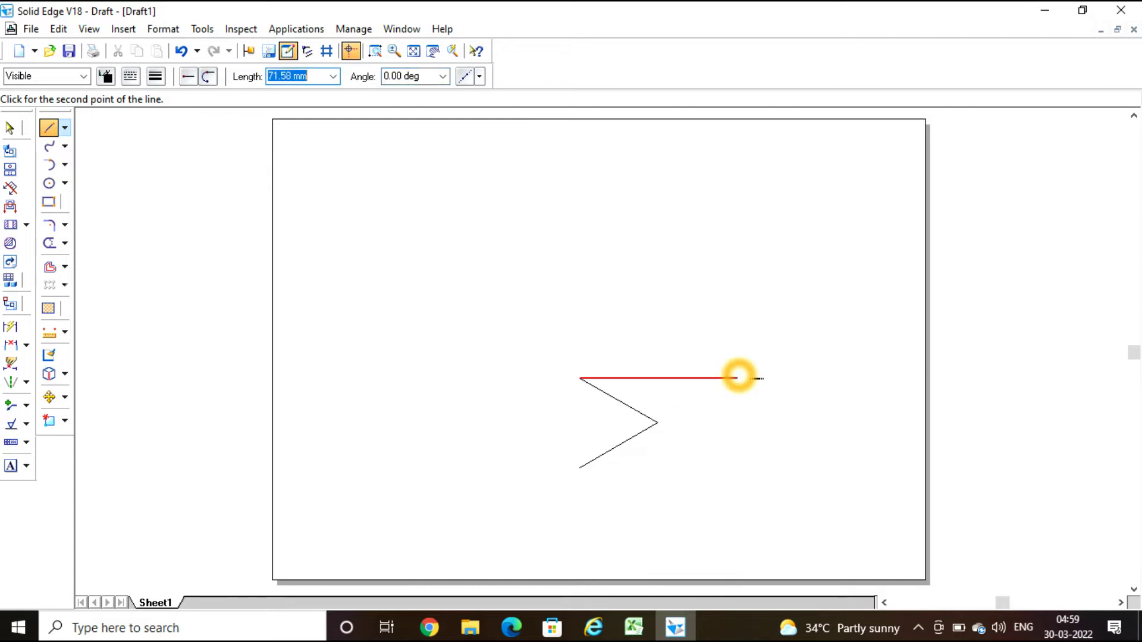
Draw the third side with length 50*0.816 at -150 degrees, and close the rhombus at the first line's start point
type("50")
type("°0")
key("Tab")
type("1150")
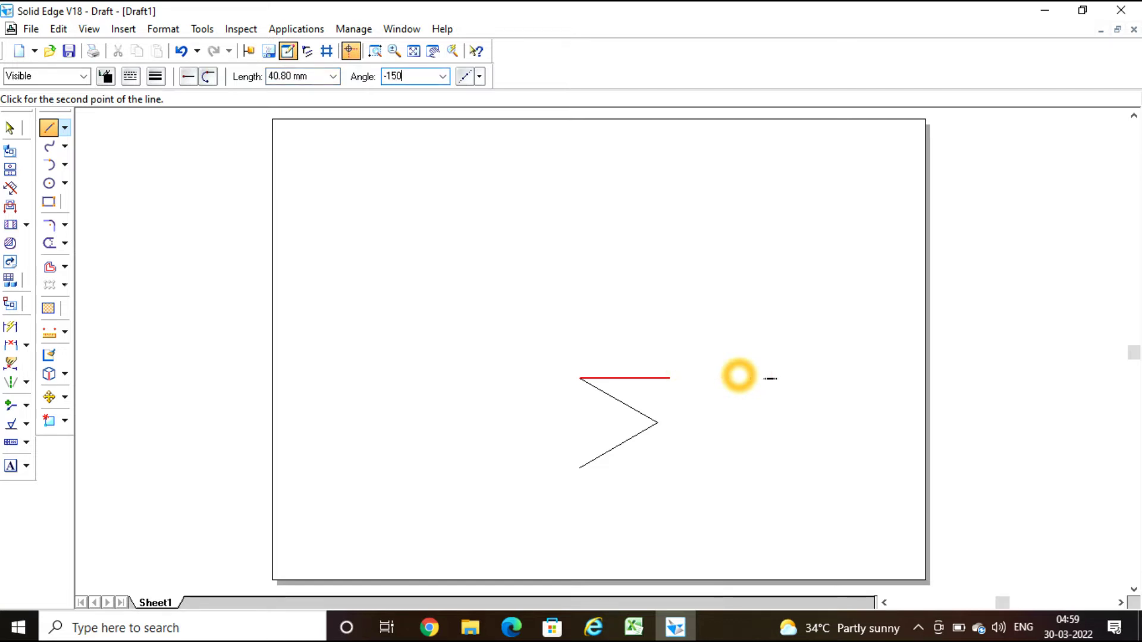
key("Return")
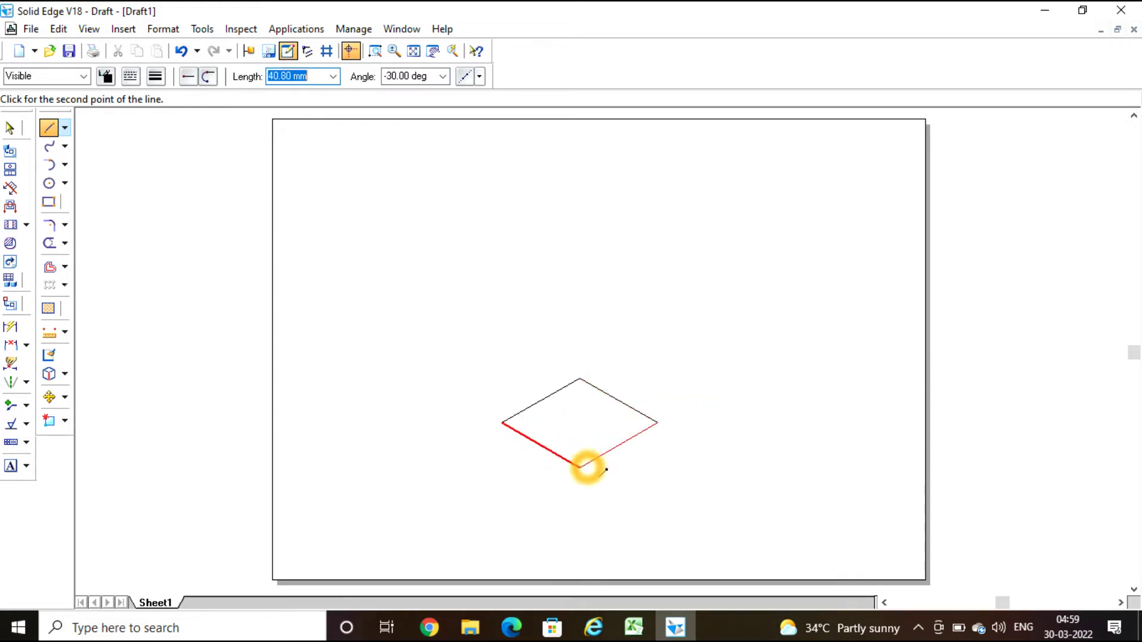
left_click(586, 467)
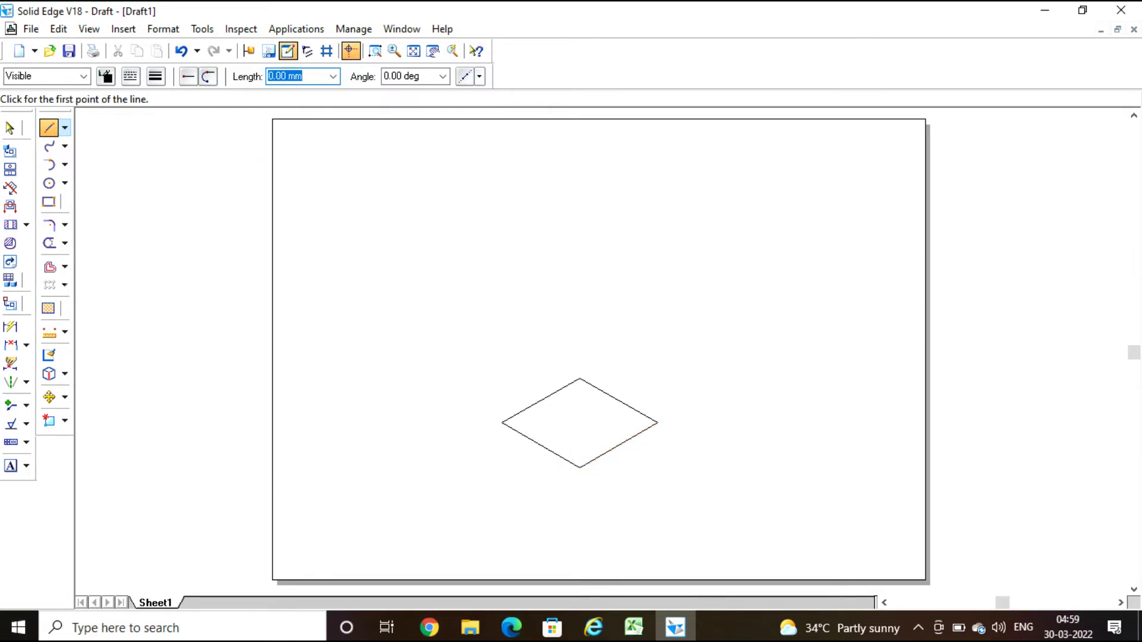
Draw two lines joining the midpoints of opposite sides of the base rhombus so they cross at its centre
left_click(375, 51)
left_click(418, 222)
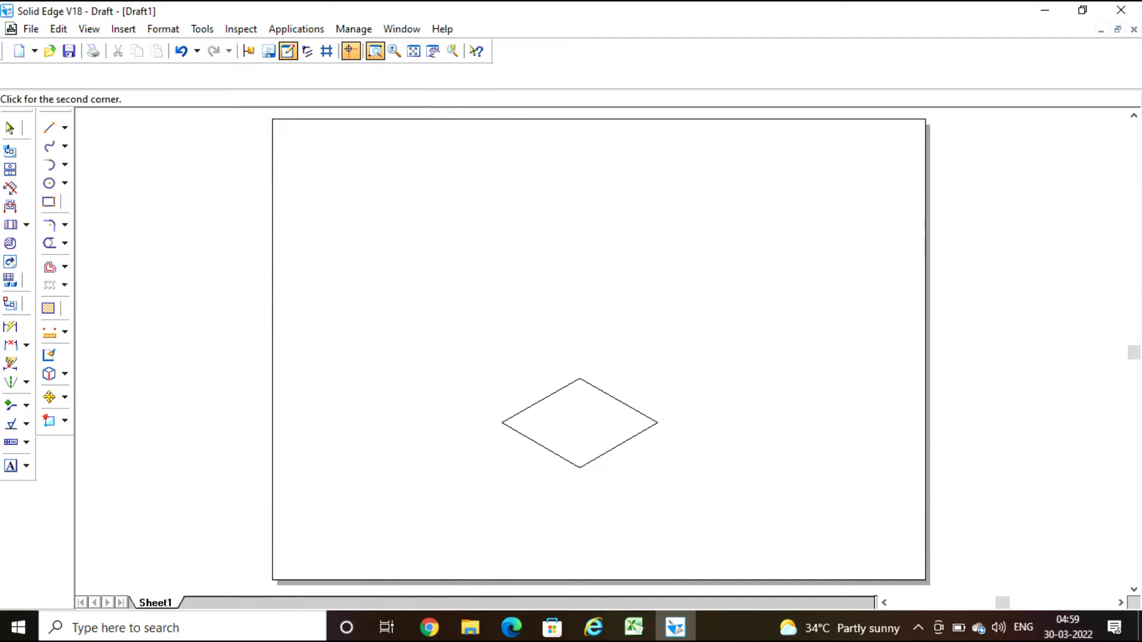
left_click(724, 487)
key("Escape")
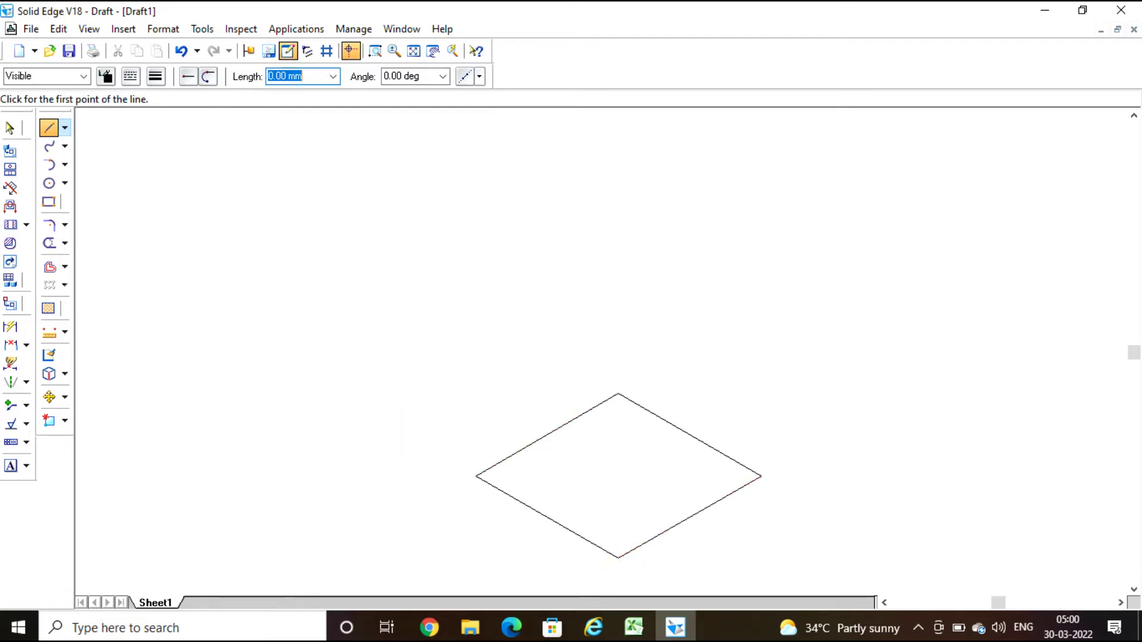
left_click(695, 520)
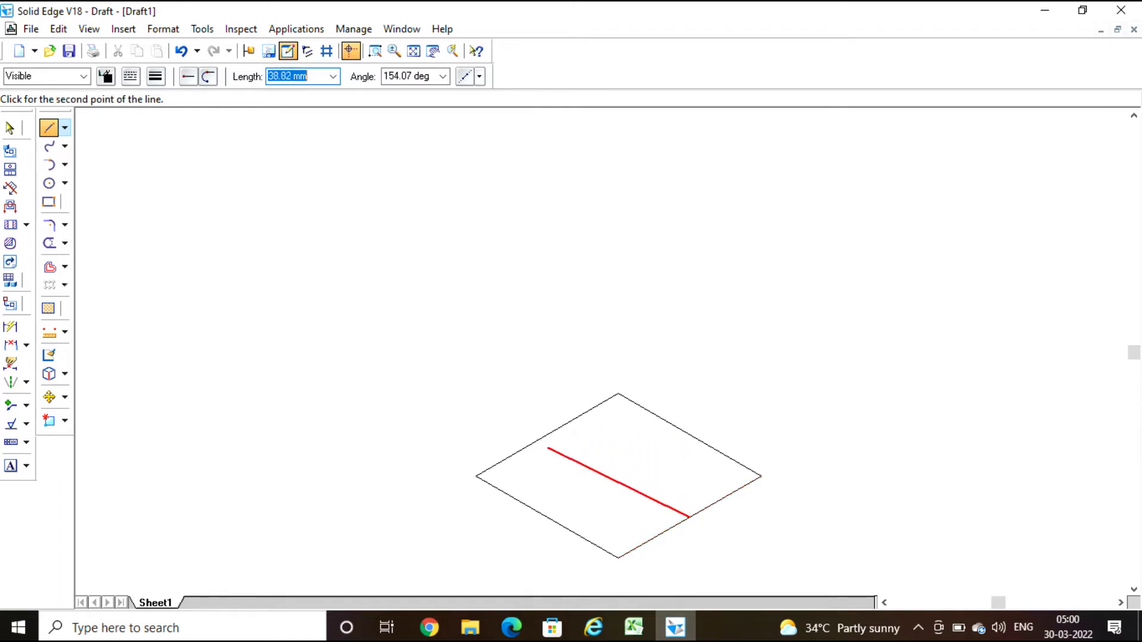
left_click(547, 436)
left_click(552, 522)
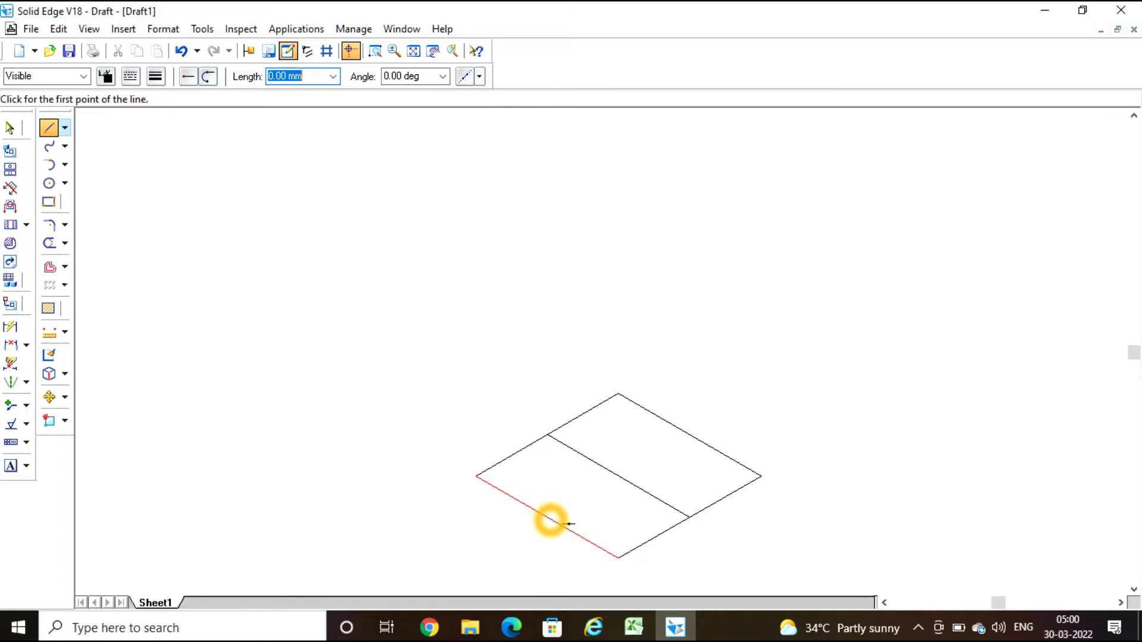
left_click(548, 517)
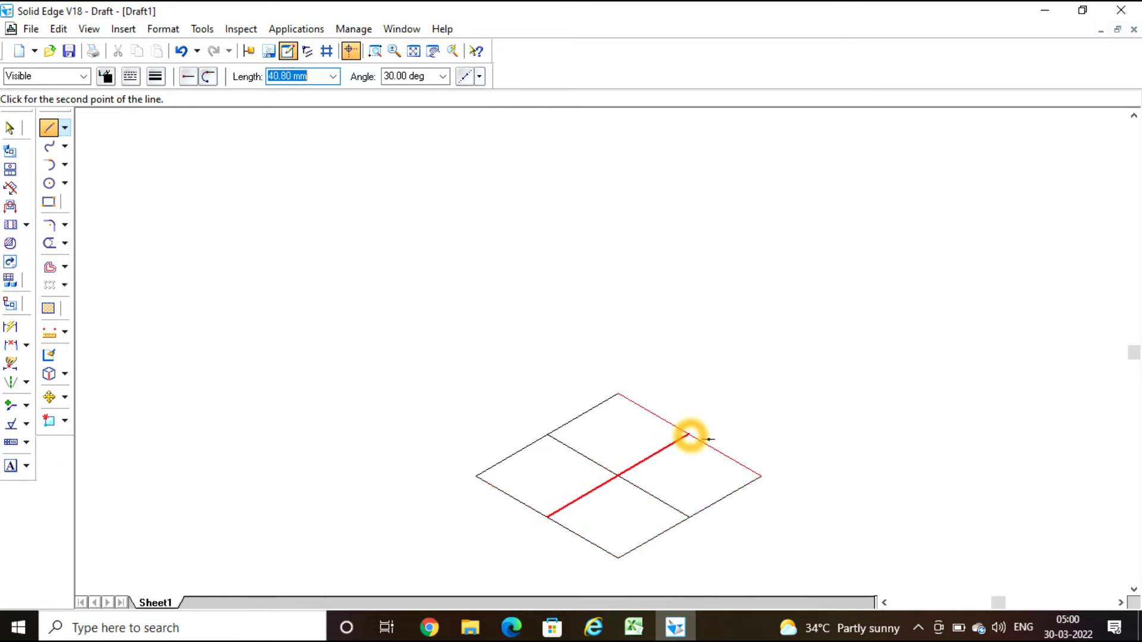
left_click(689, 435)
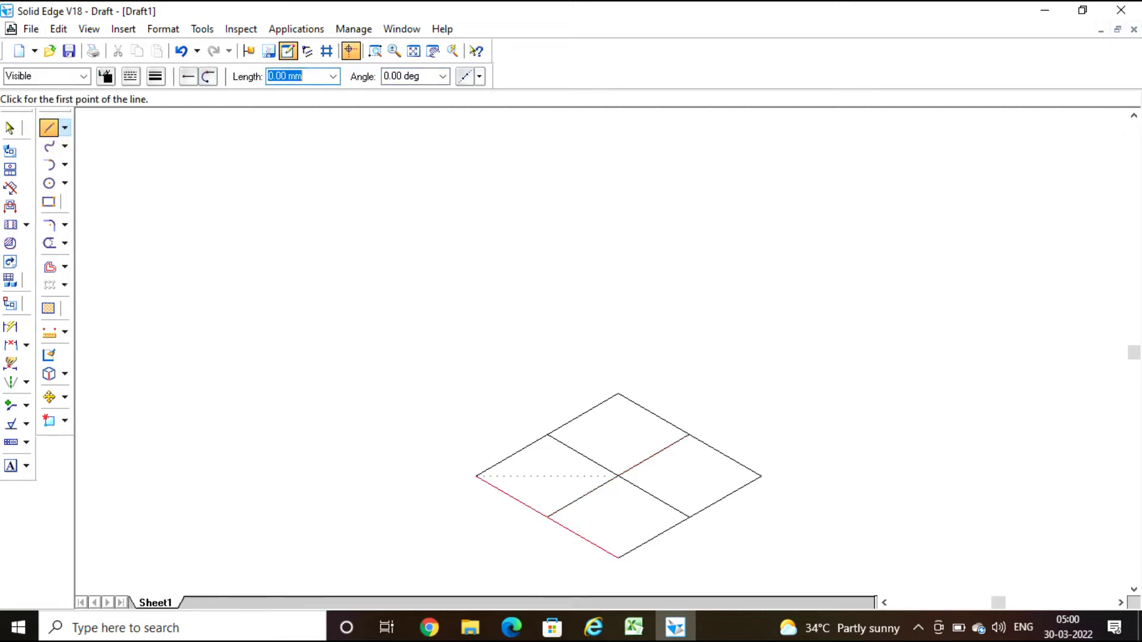
Draw a vertical axis in the Chain line type from the rhombus centre, with length 50*0.816 and angle 90 degrees
left_click(618, 476)
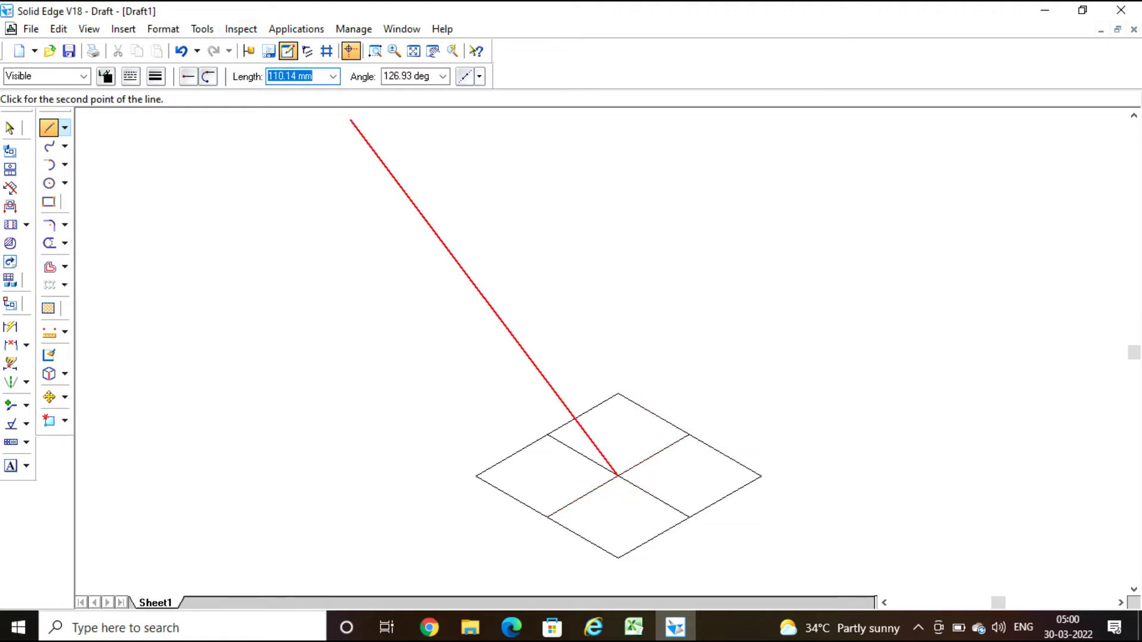
left_click(130, 76)
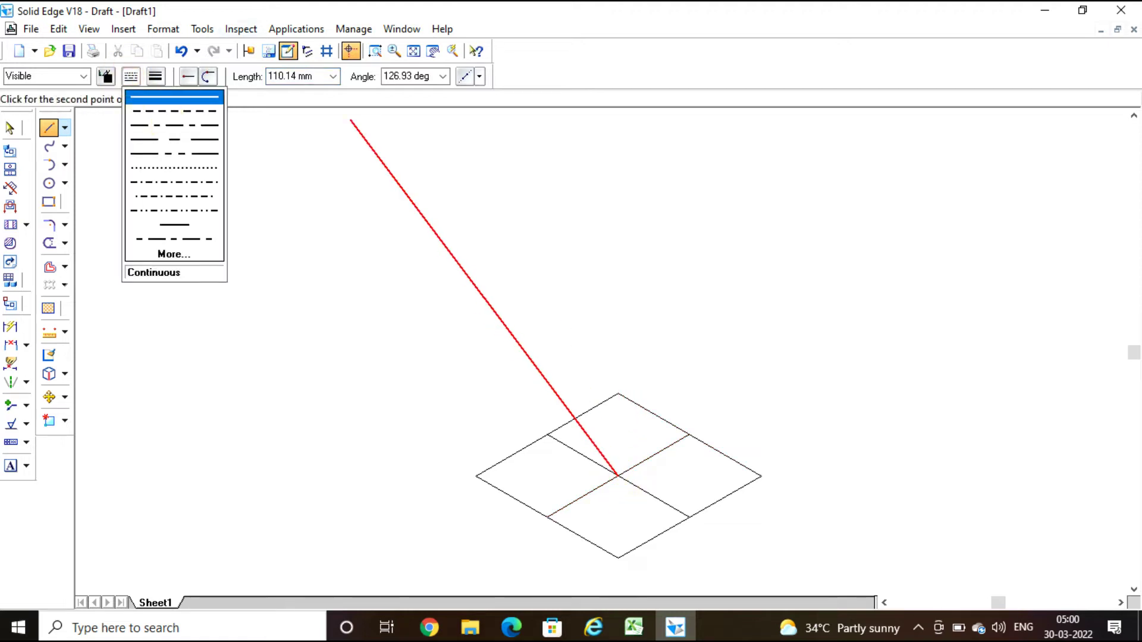
left_click(349, 143)
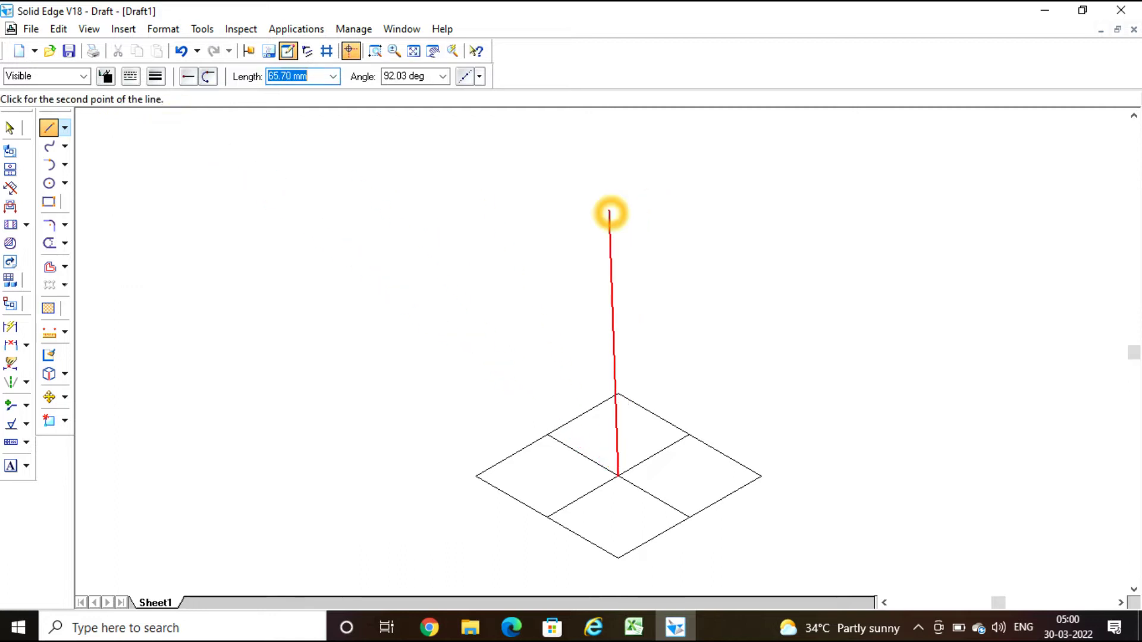
type("50")
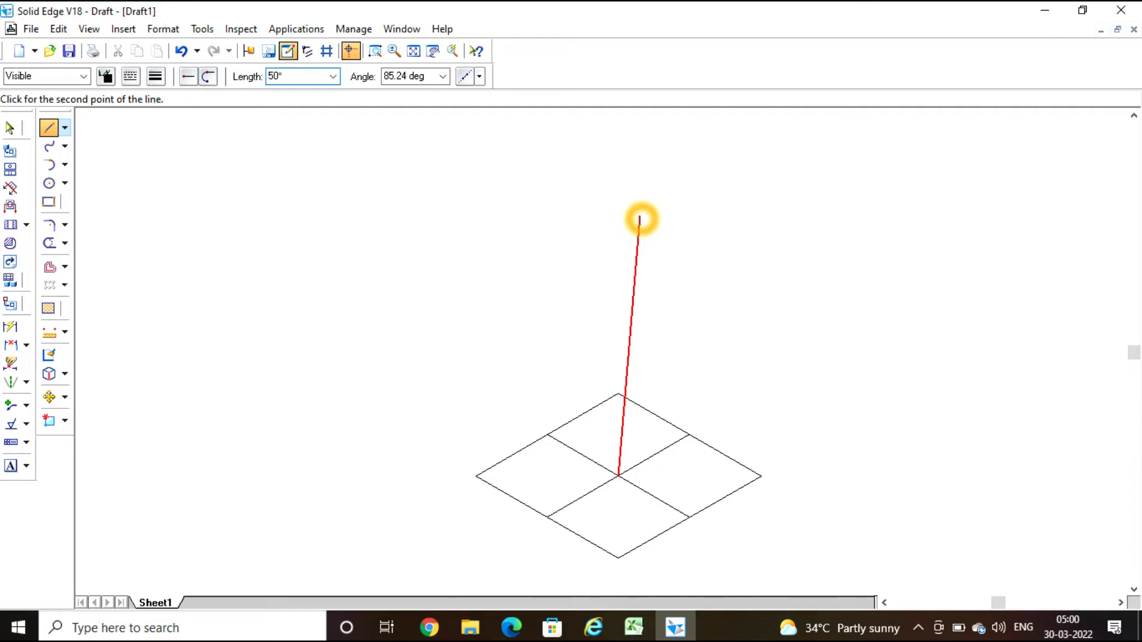
type("*0.816")
key("Tab")
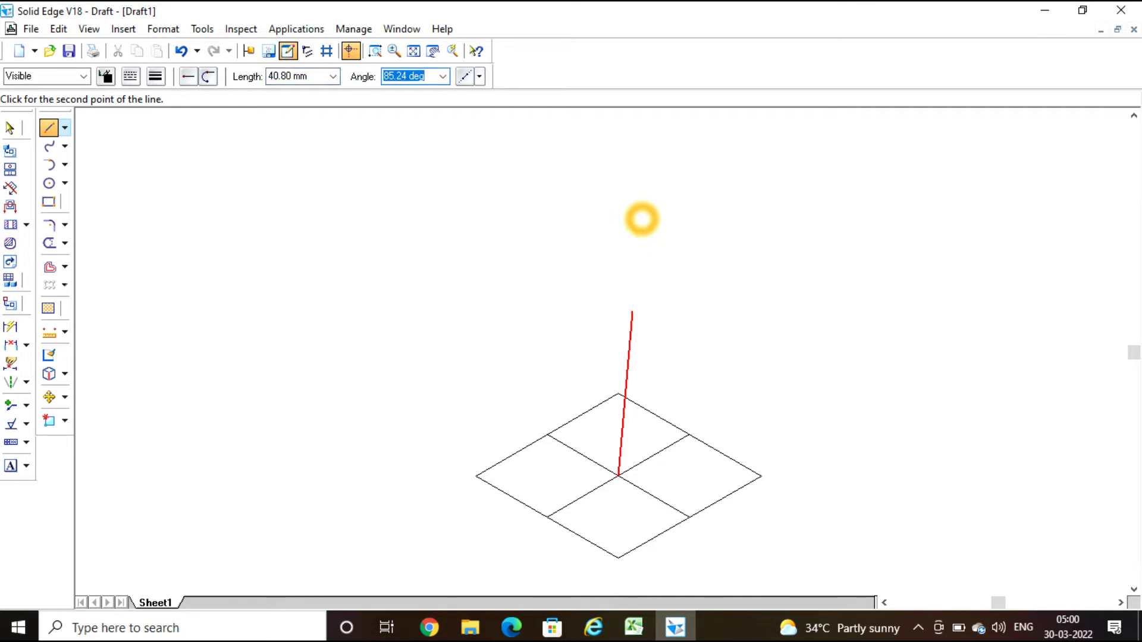
type("90")
key("Return")
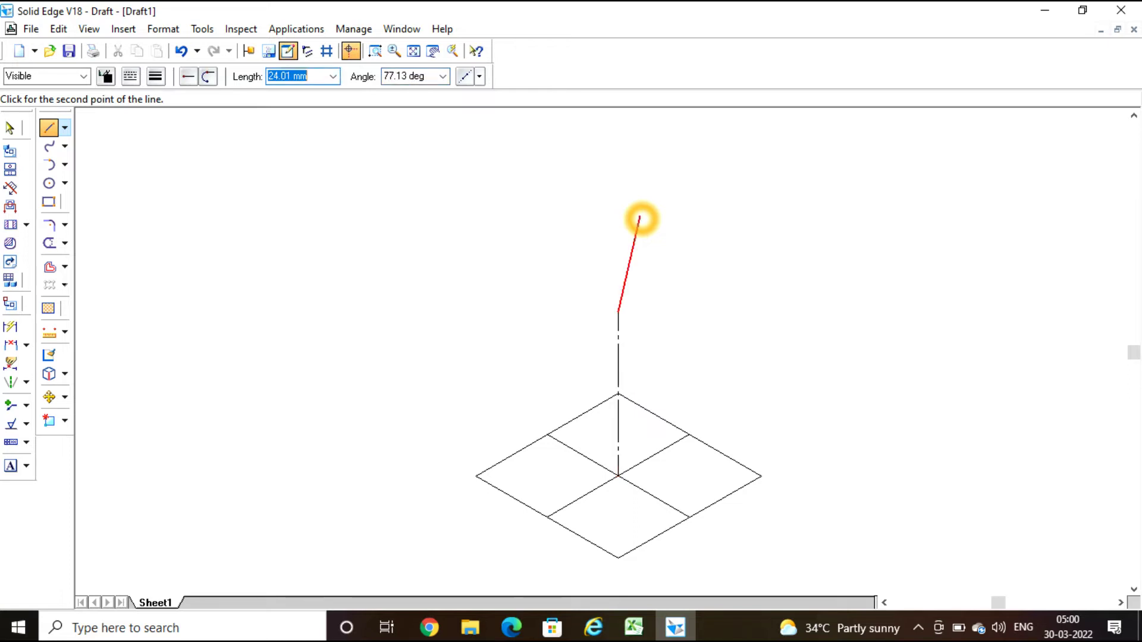
right_click(640, 218)
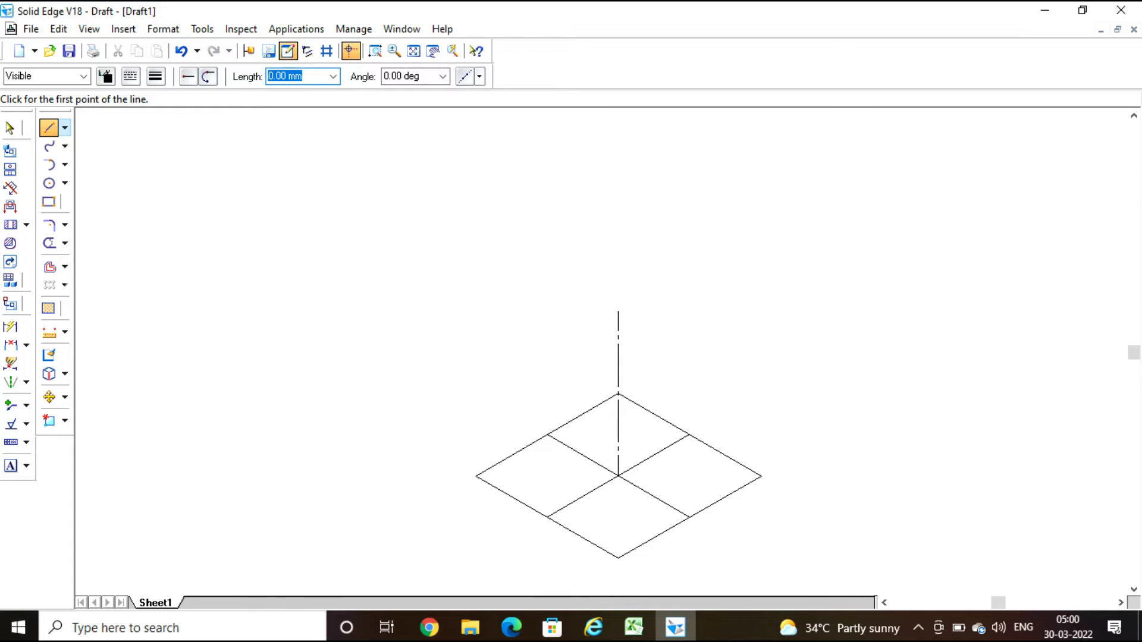
right_click(468, 401)
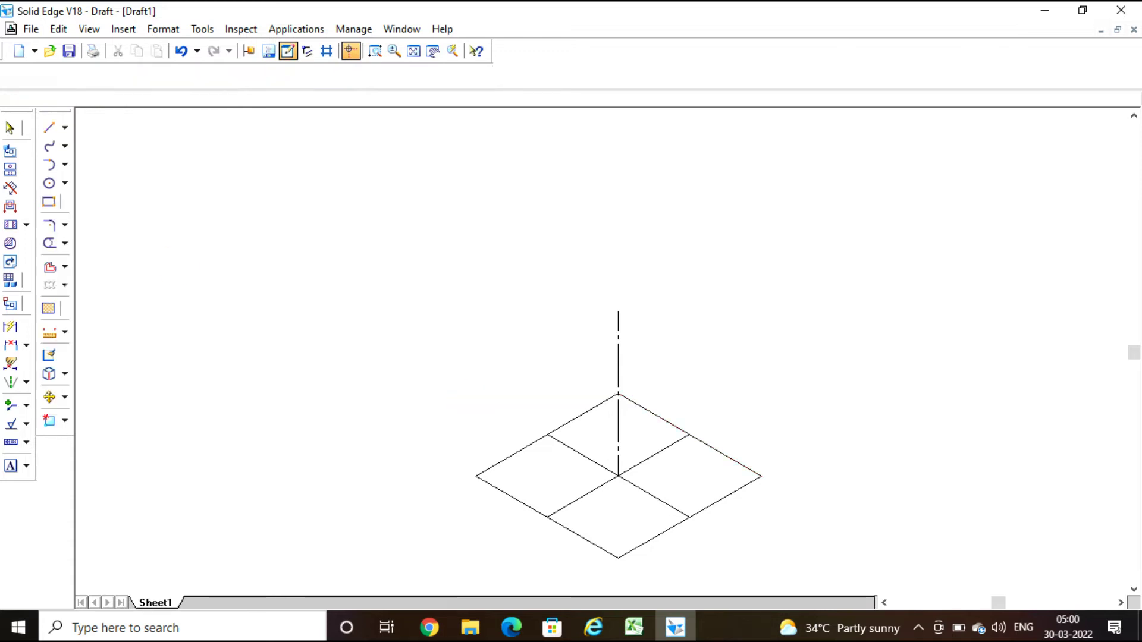
Copy the base rhombus with its midlines from its centre to the upper end of the vertical axis
left_click(494, 382)
left_click(467, 353)
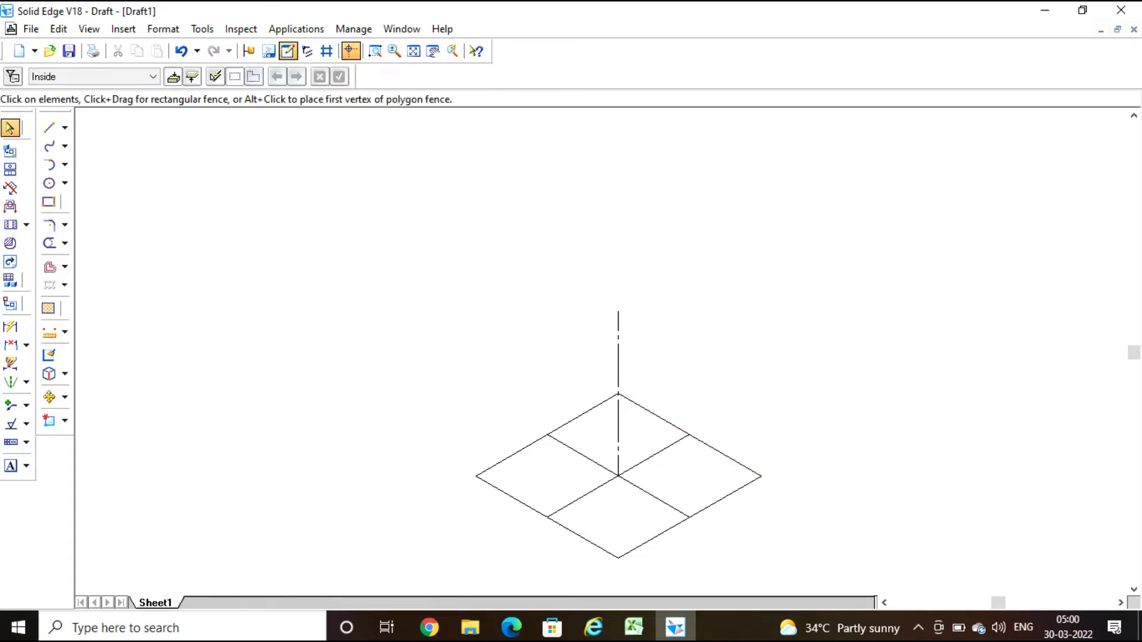
left_click_drag(452, 351, 816, 580)
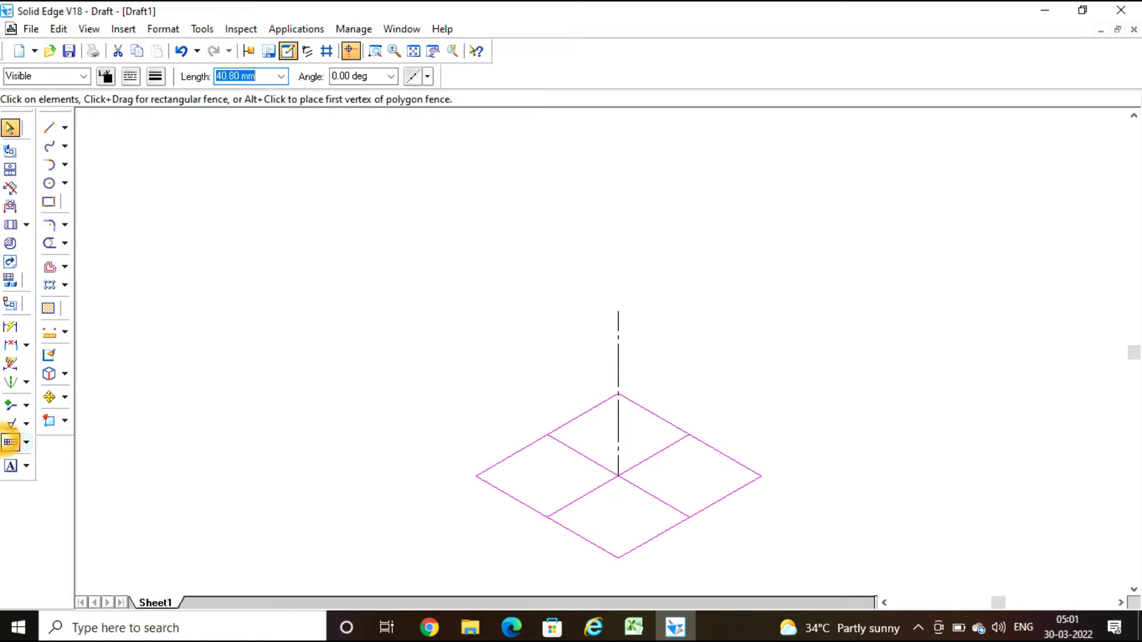
left_click(49, 397)
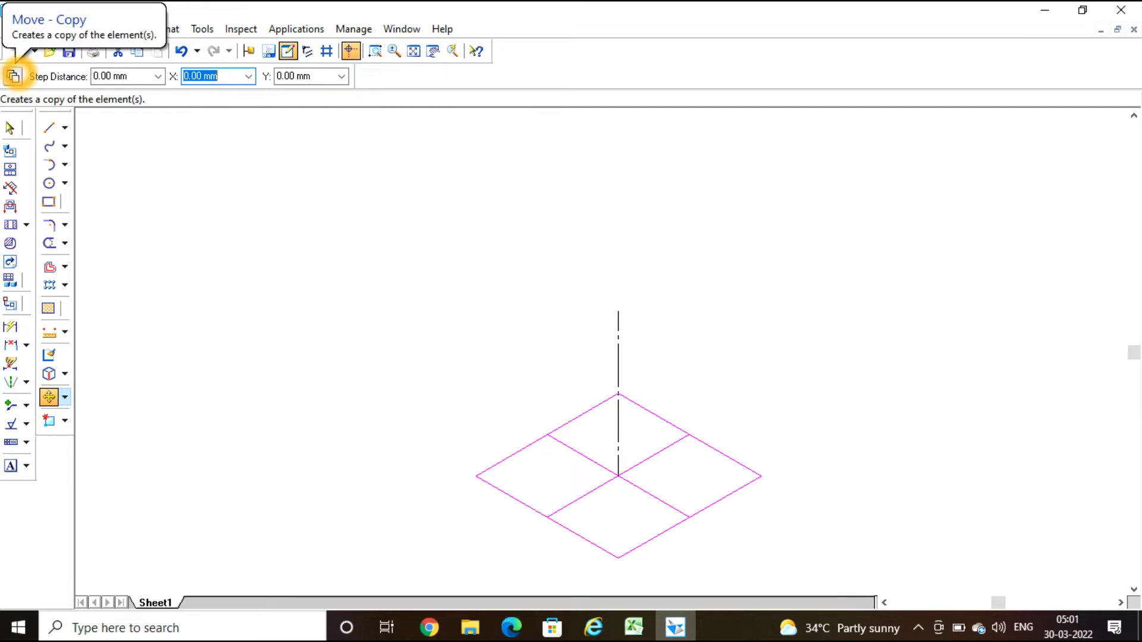
left_click(13, 76)
left_click(588, 504)
left_click(619, 479)
left_click_drag(619, 479, 620, 312)
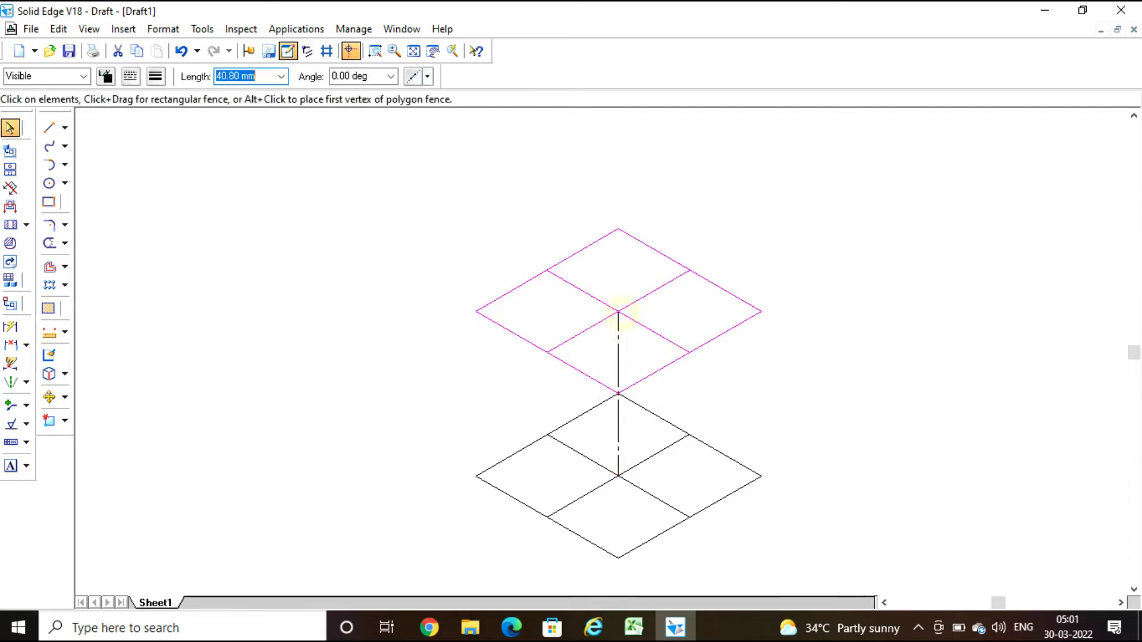
left_click(792, 306)
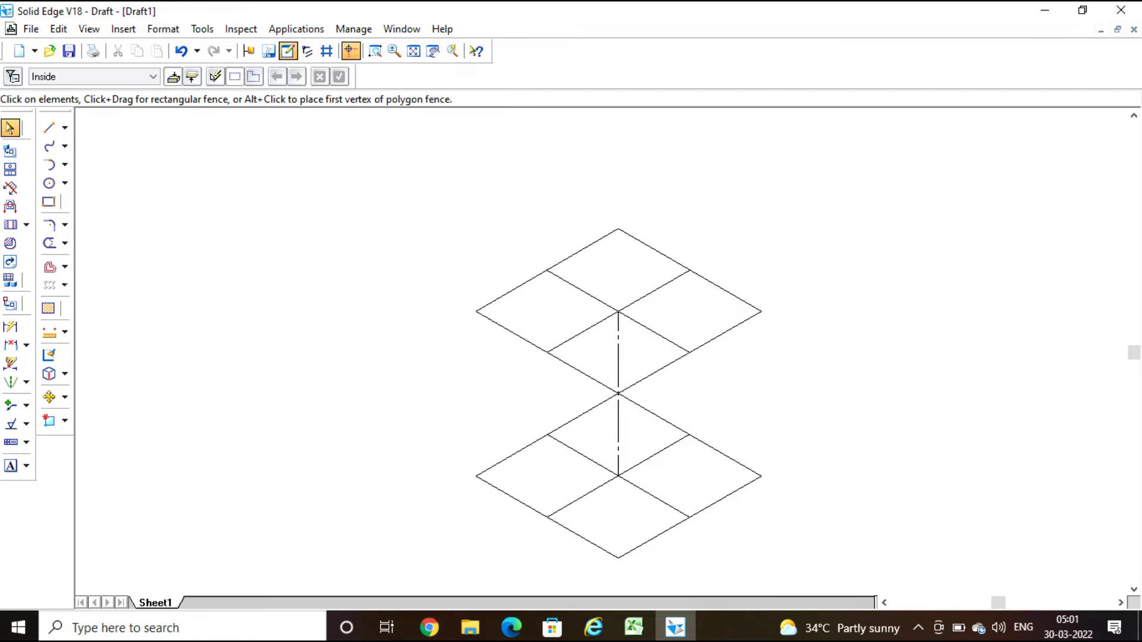
left_click(459, 305)
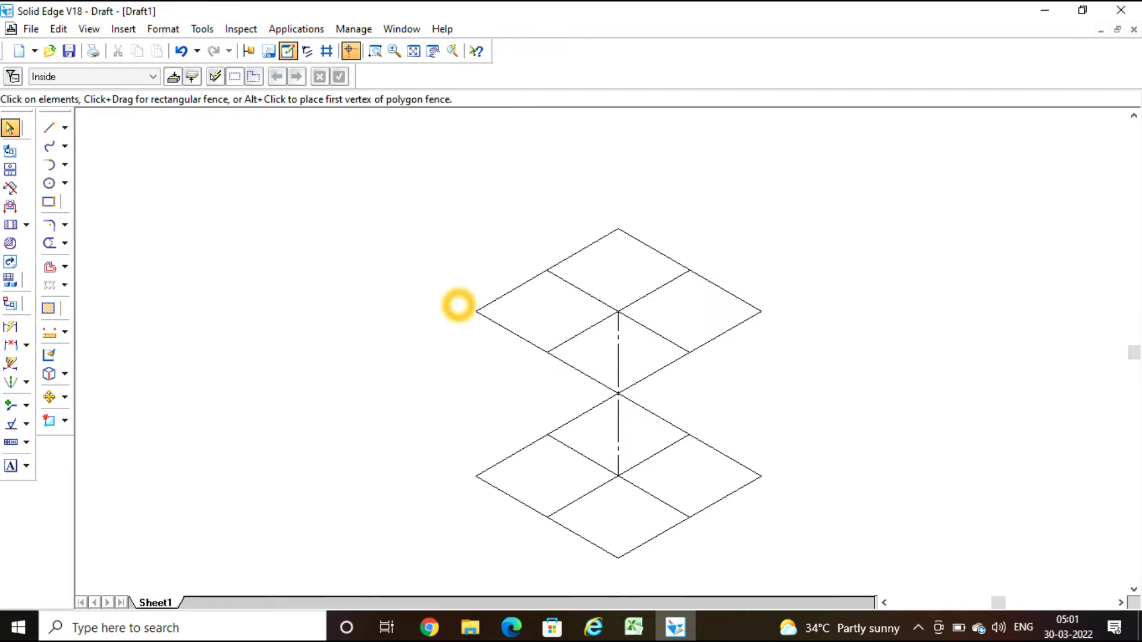
Set the line type to Continuous and draw the cube's left vertical edge between the upper and lower rhombus corners
left_click(49, 128)
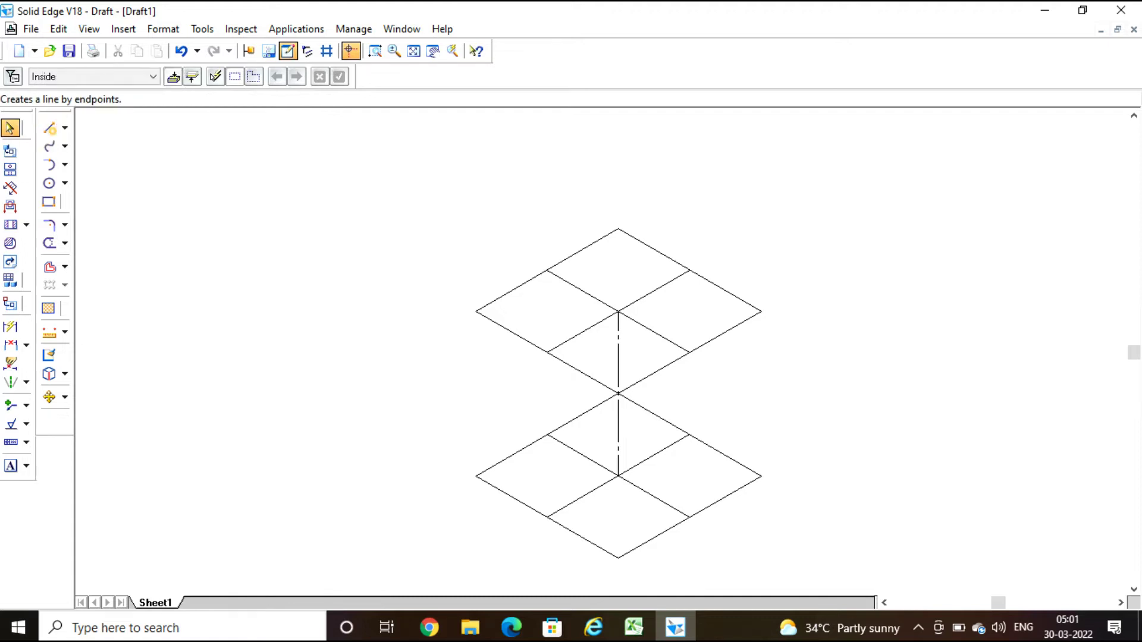
left_click(484, 316)
left_click(480, 315)
left_click(156, 76)
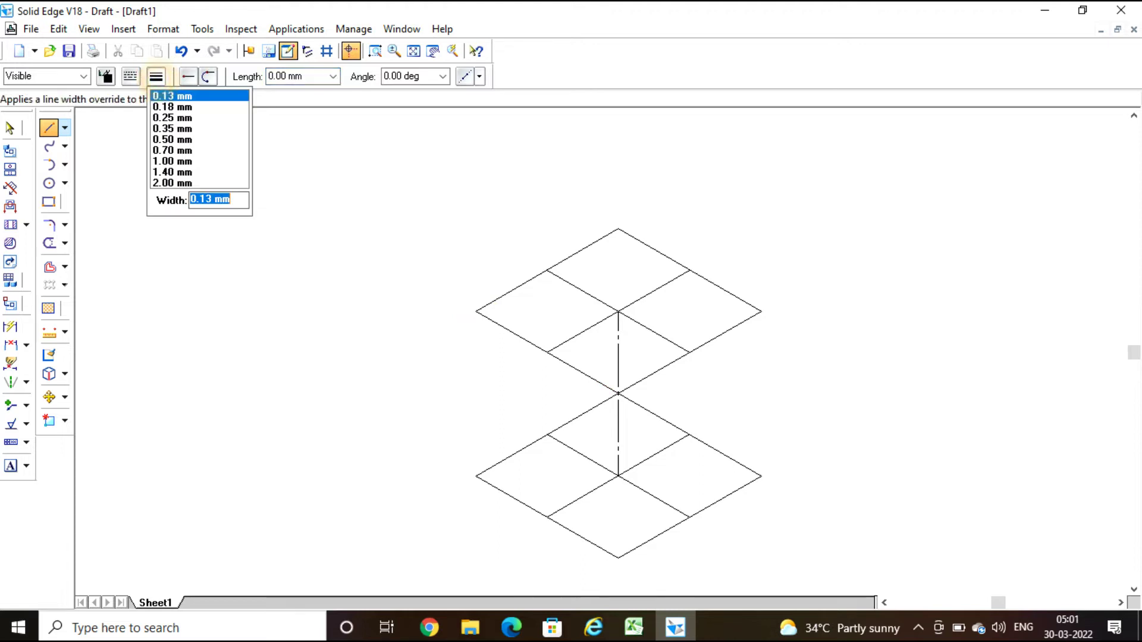
left_click(131, 76)
left_click(131, 76)
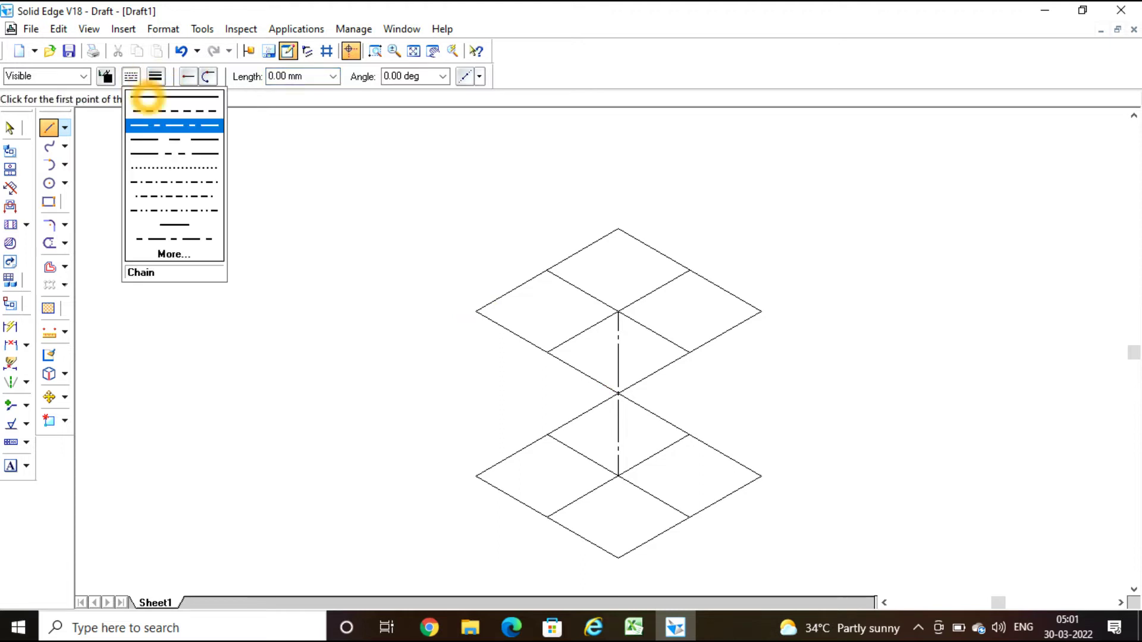
left_click(148, 97)
left_click(480, 312)
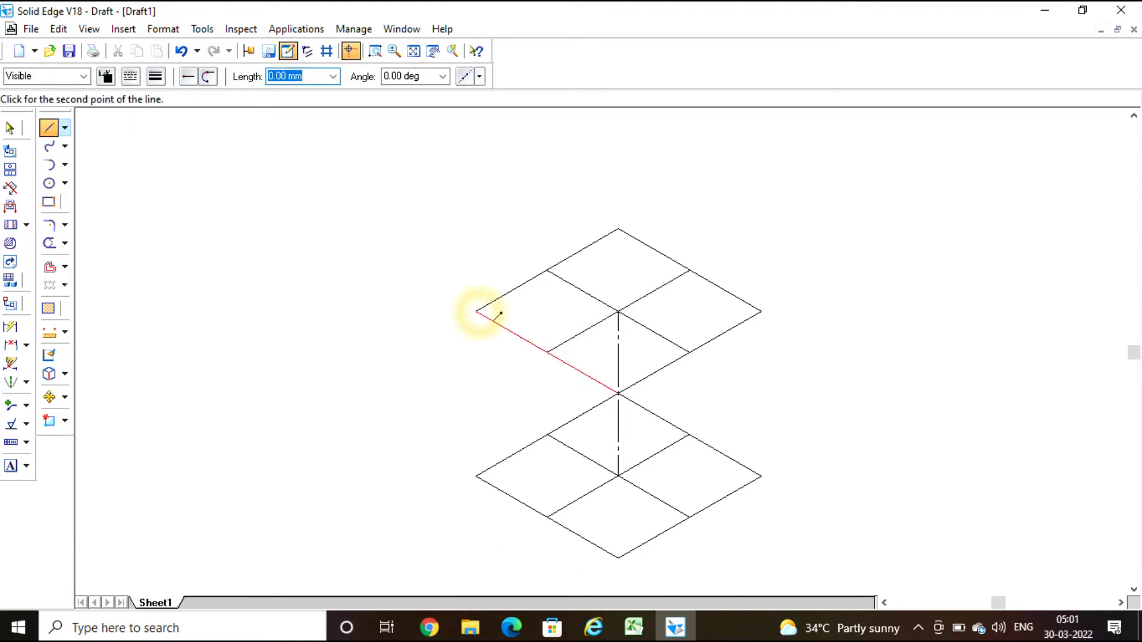
left_click(475, 476)
right_click(479, 476)
Draw the cube's front and right vertical edges between the matching corners of the upper and lower rhombuses
left_click(619, 393)
left_click(619, 557)
right_click(619, 557)
left_click(760, 315)
left_click(761, 476)
right_click(761, 476)
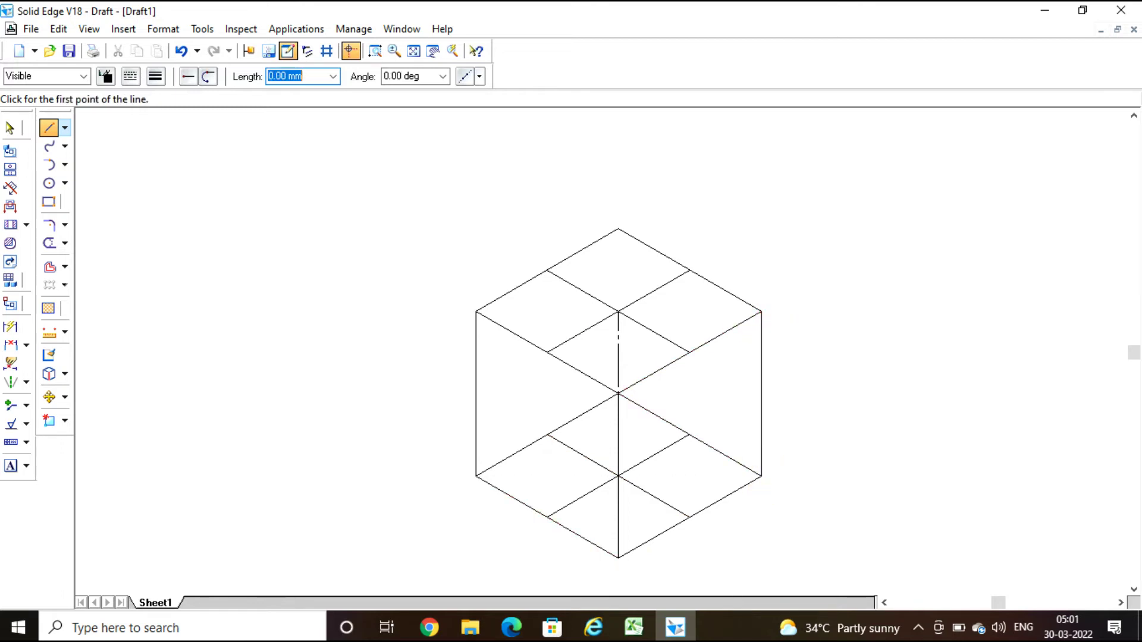
left_click(738, 299)
Switch to the question bank PDF in Edge and examine question 3's cone and cube dimensions in the views
left_click(511, 628)
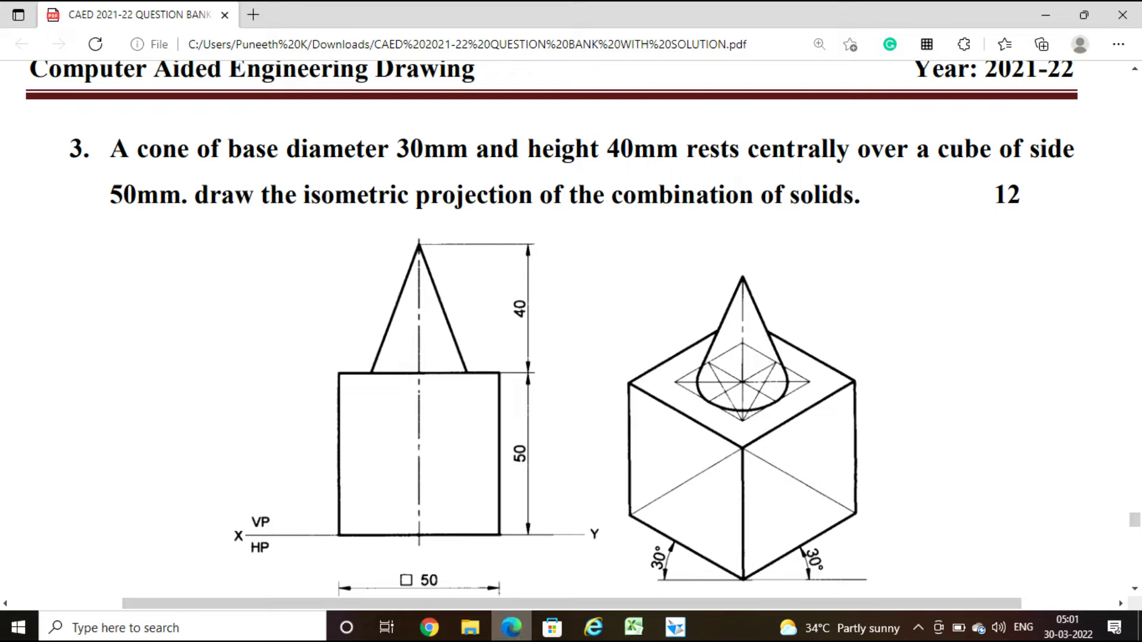
left_click(516, 624)
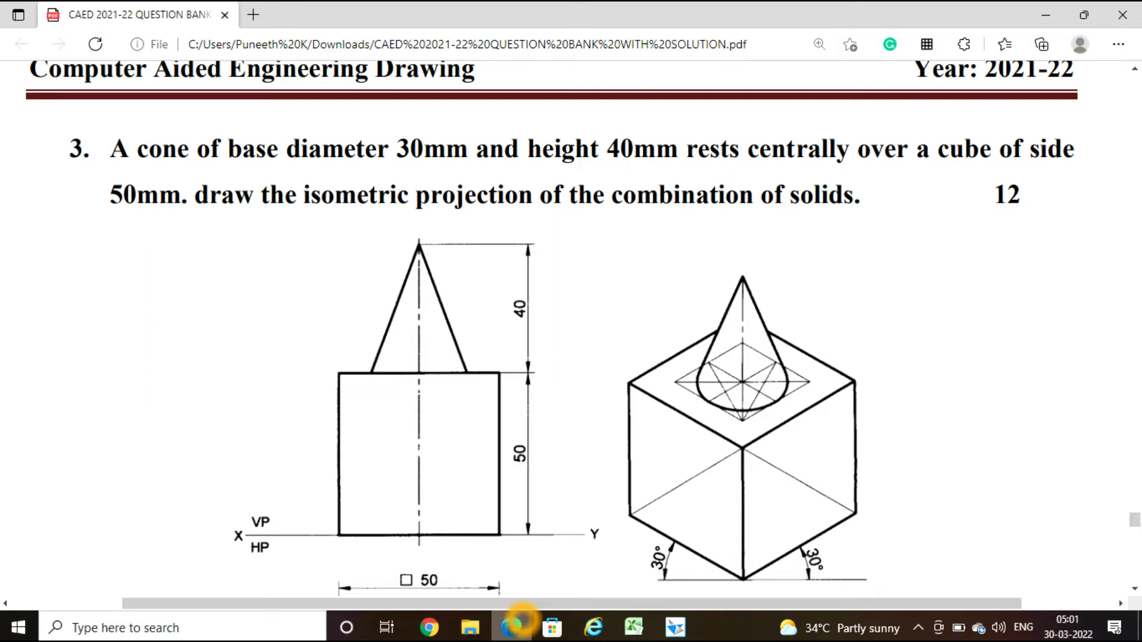
left_click(442, 497)
left_click(448, 477)
scroll(449, 477, "down", 3)
left_click(357, 472)
left_click(370, 532)
left_click(345, 476)
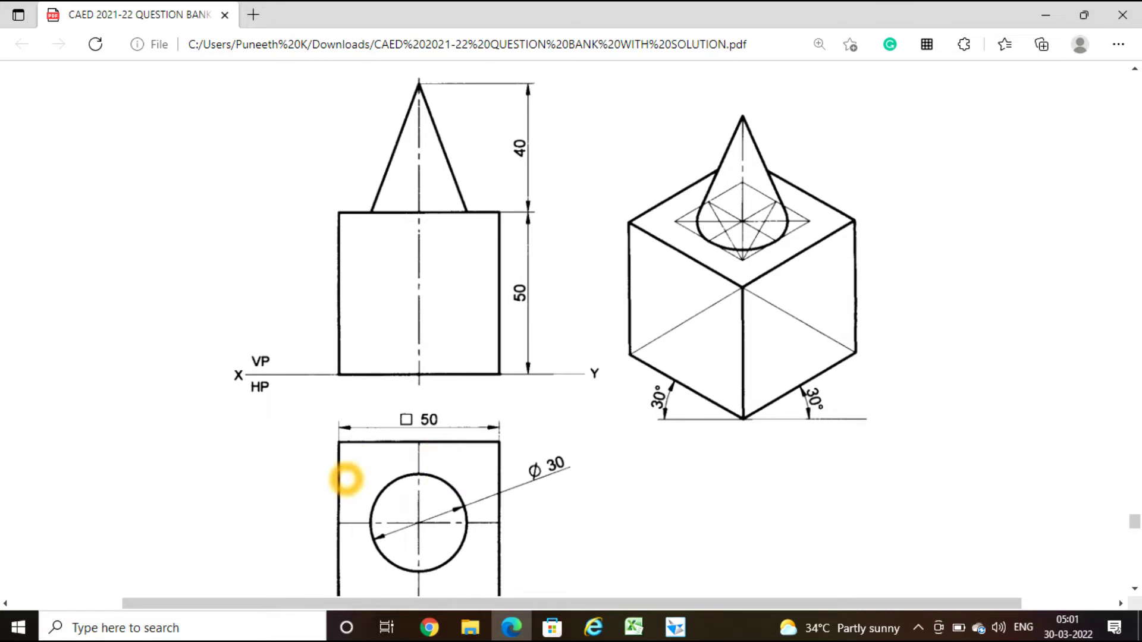
left_click(357, 485)
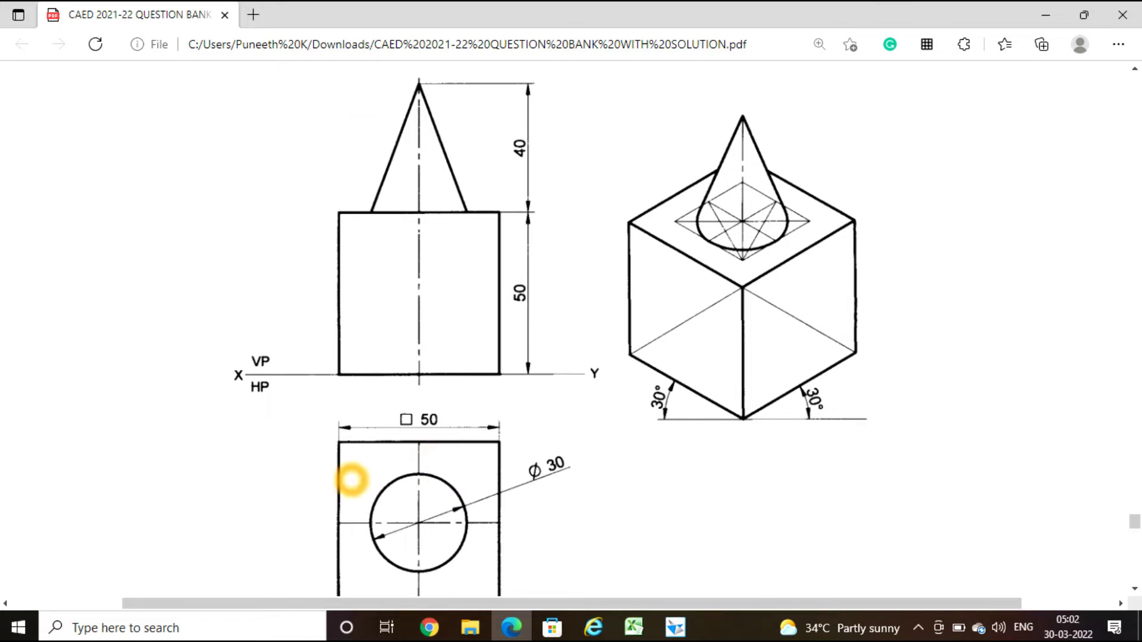
left_click(233, 476)
left_click(480, 518)
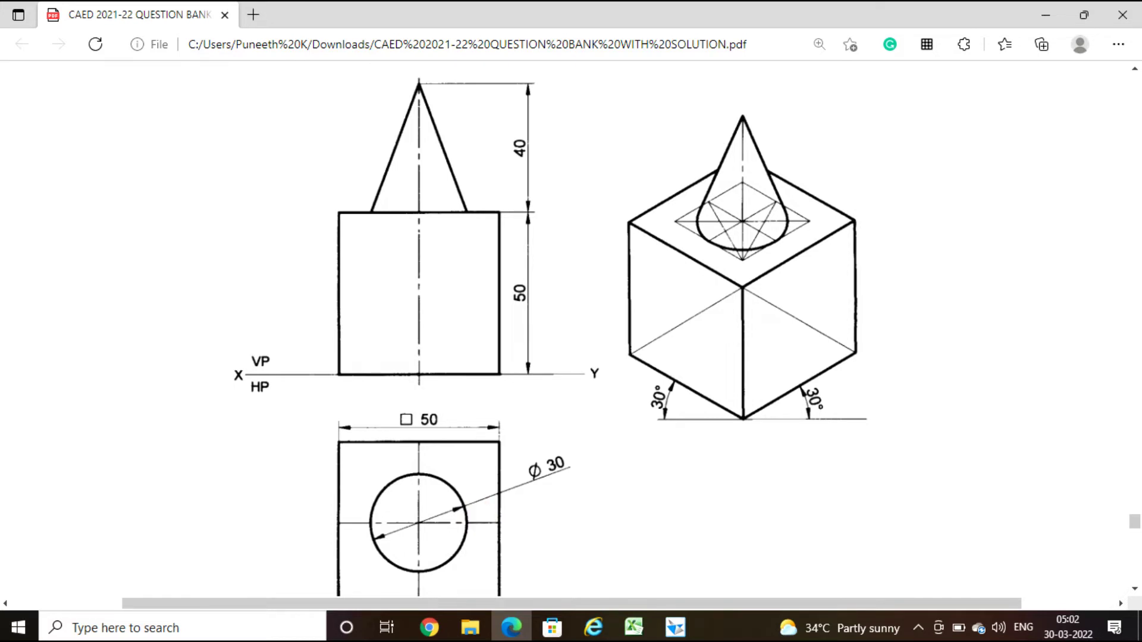
Switch to Solid Edge and draw a 30*0.816 mm line at 30° in the empty area right of the cube
left_click(485, 531)
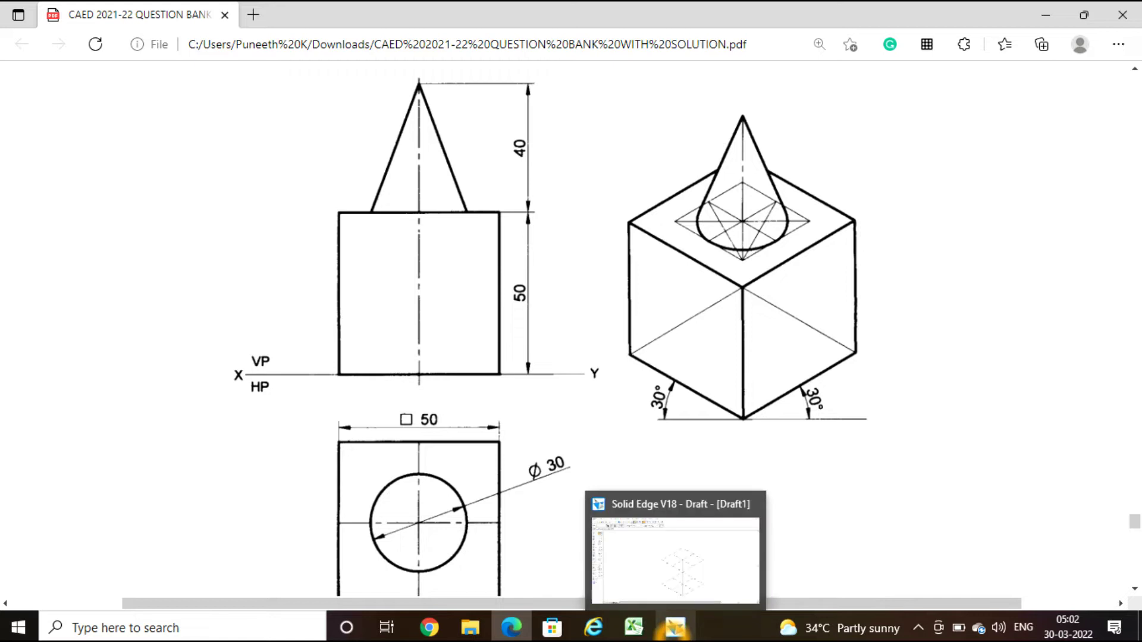
left_click(675, 630)
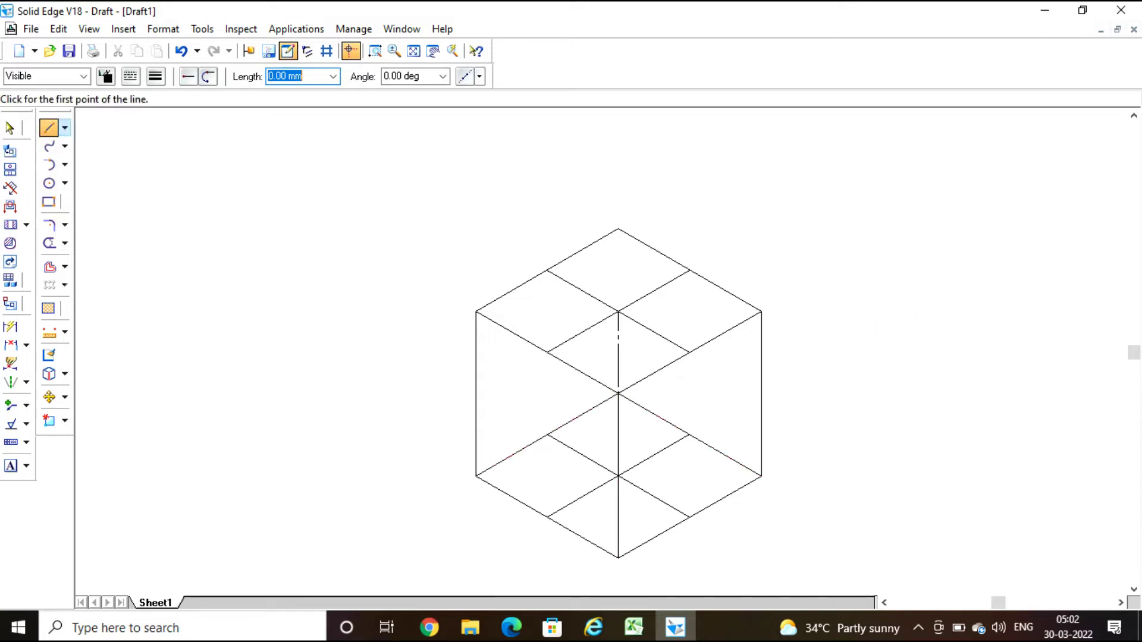
mouse_move(1000, 602)
left_mouse_down()
mouse_move(1045, 605)
mouse_move(1010, 605)
left_mouse_up()
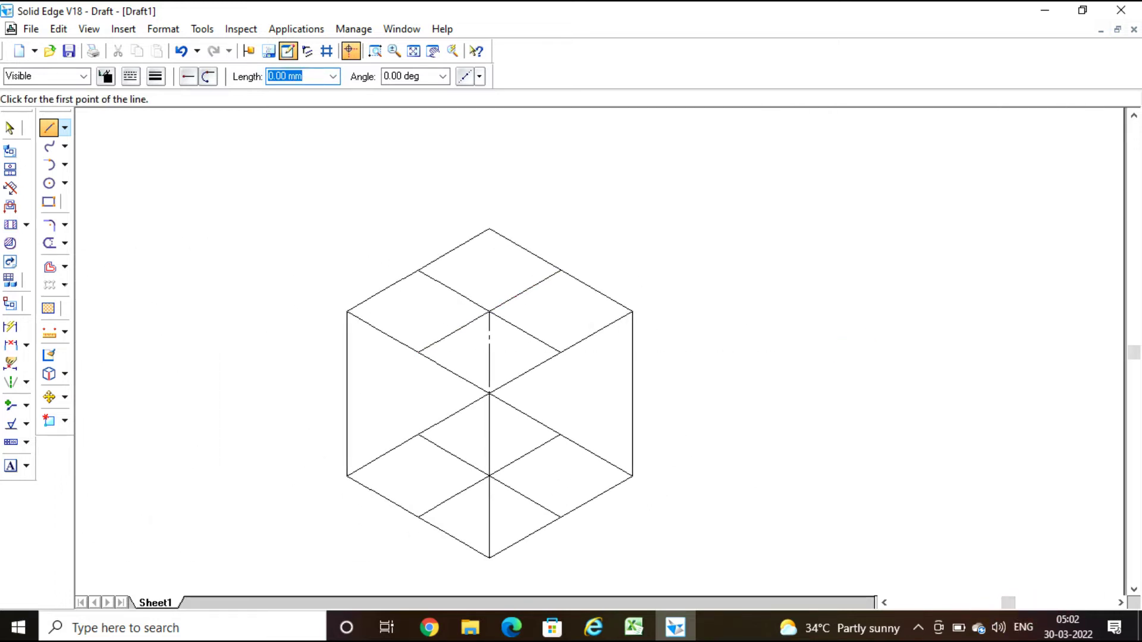
left_click(861, 381)
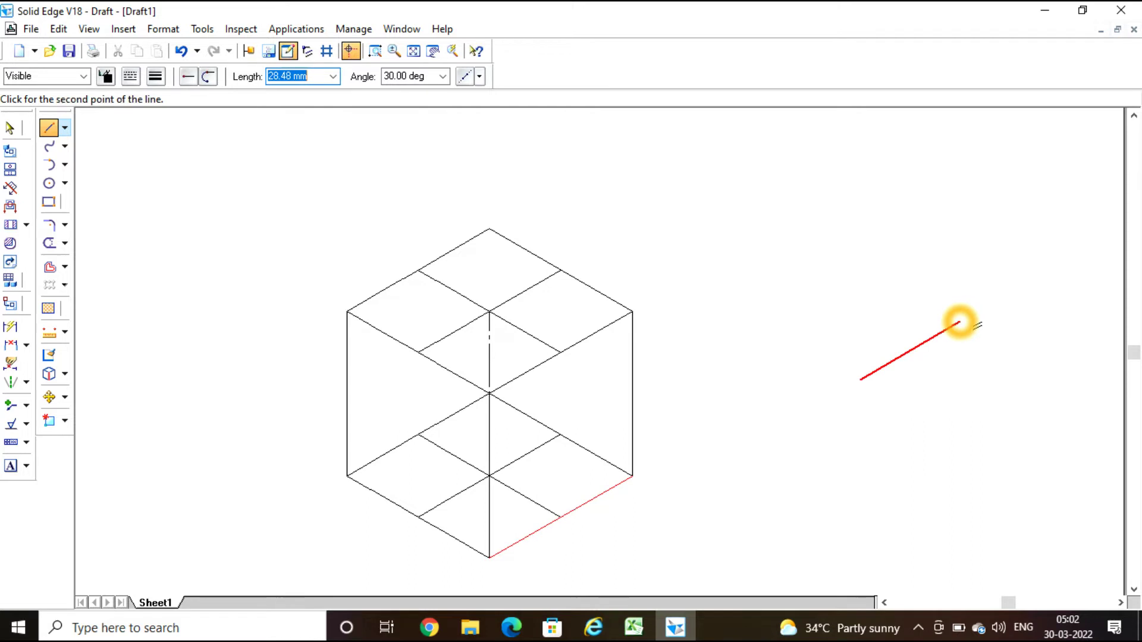
type("30*0.816")
key("Tab")
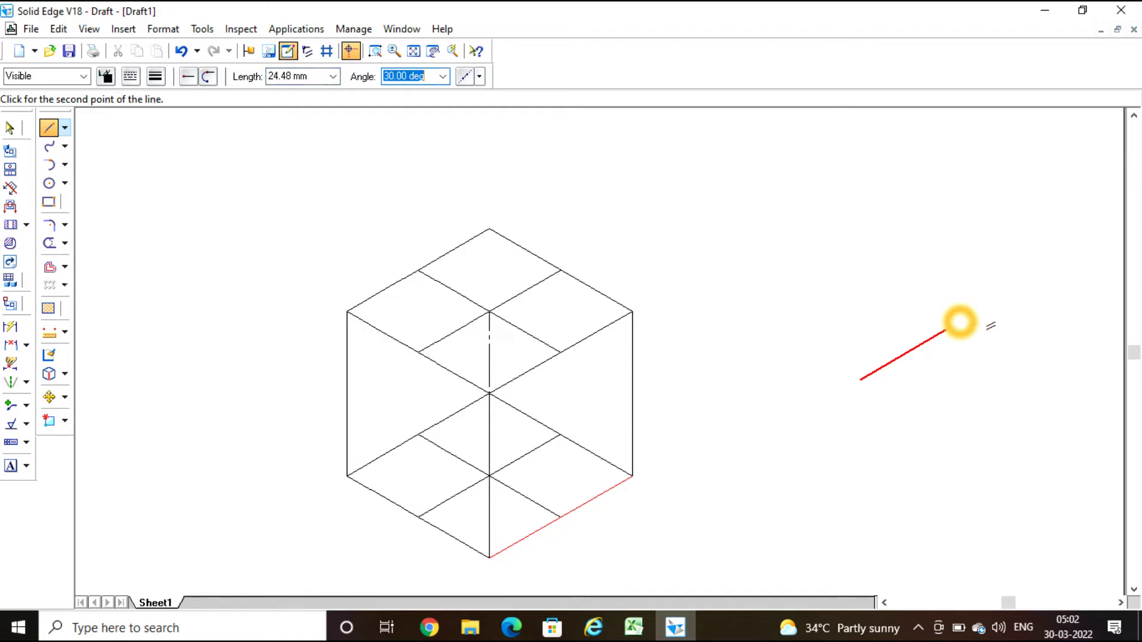
type("30")
key("Tab")
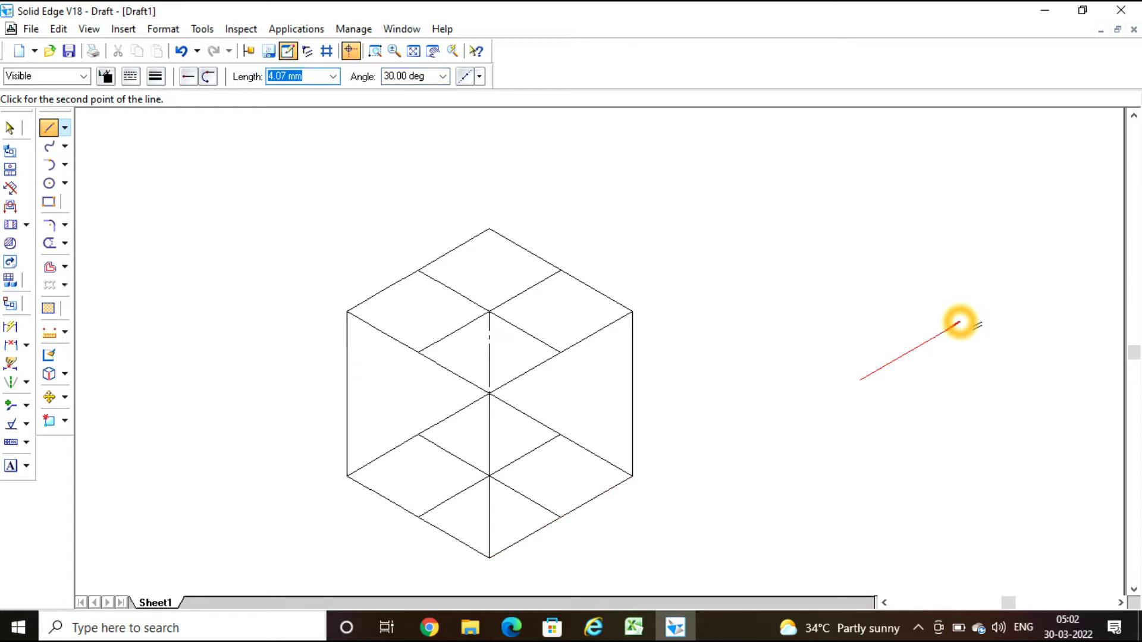
Complete the rhombus with 30*0.816 mm sides at 150° and -150° and a closing side back to the start point
type("30*0.816")
key("Tab")
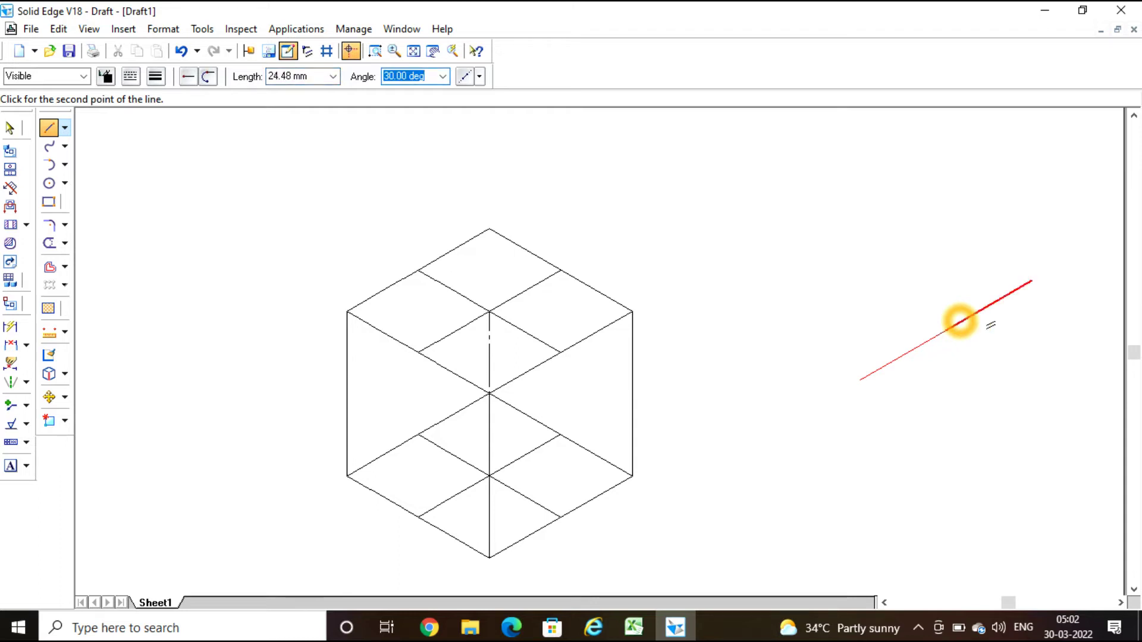
type("150")
key("Return")
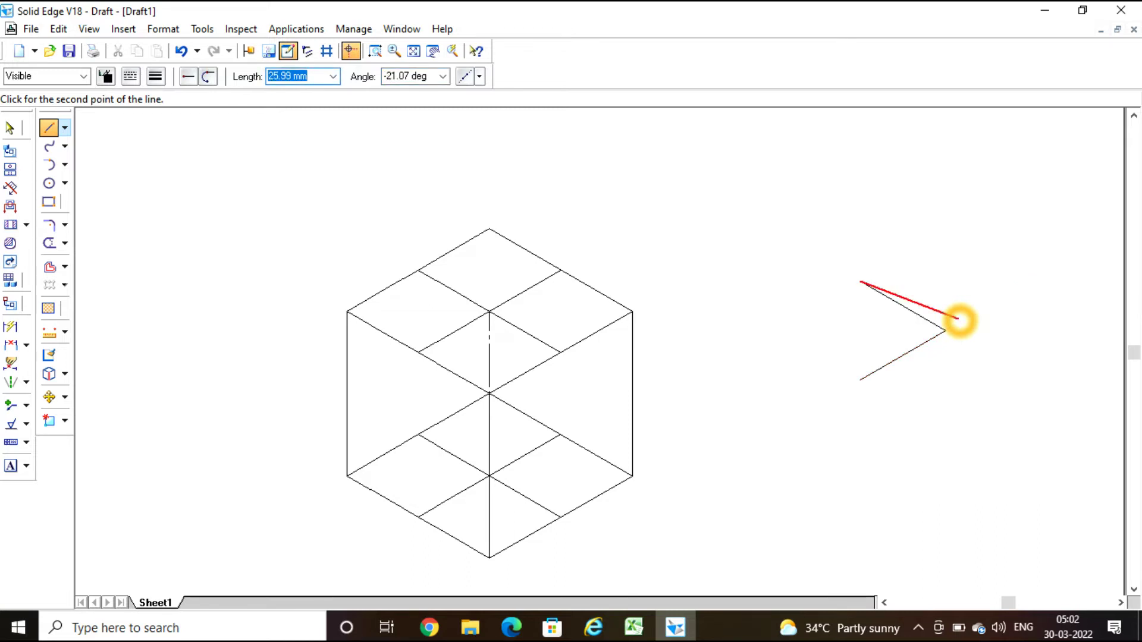
type("30*0.816")
key("Tab")
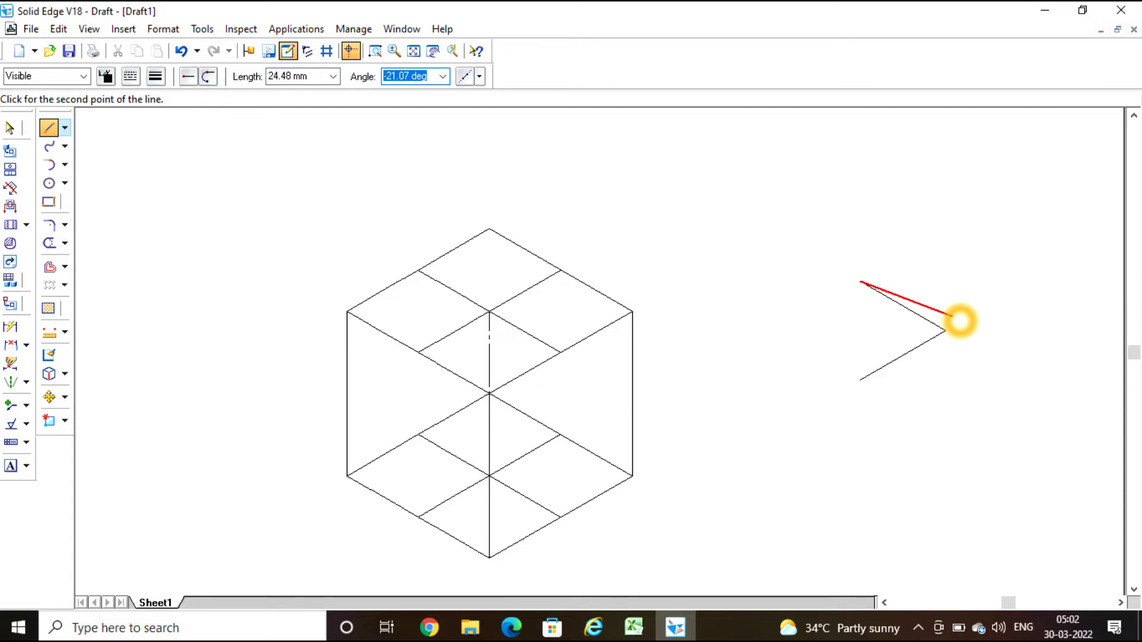
type("-150")
key("Return")
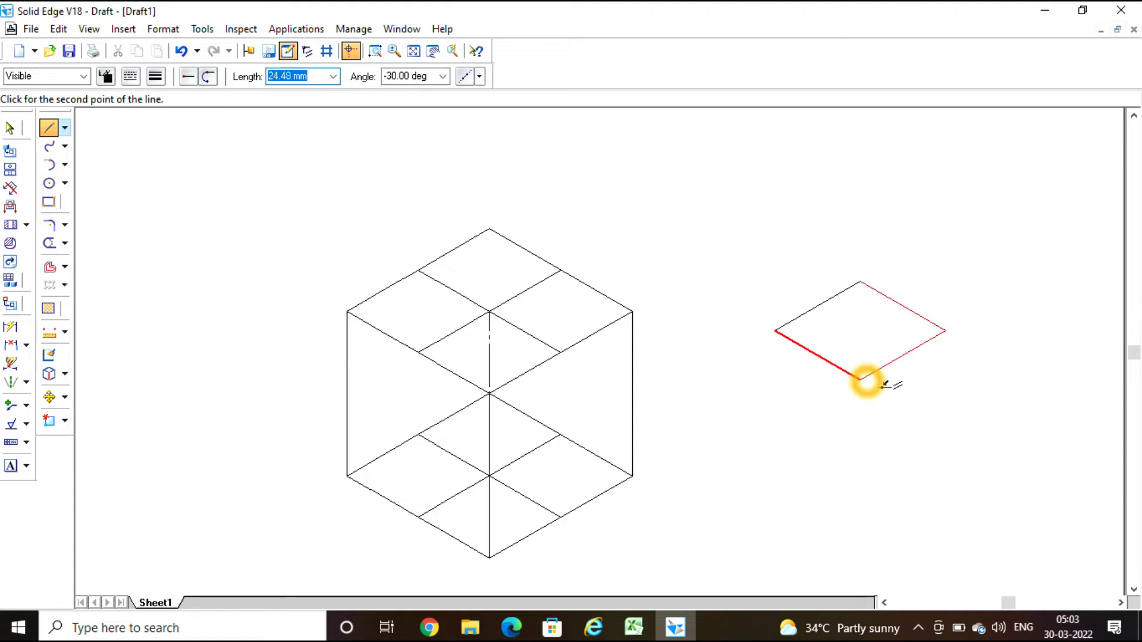
left_click(860, 380)
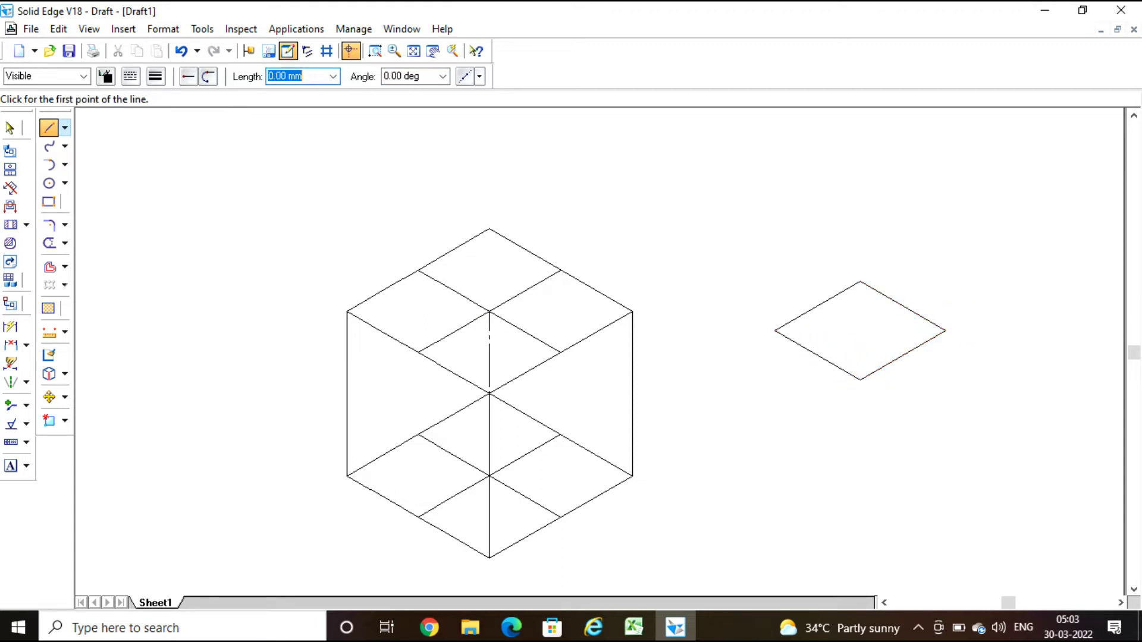
Draw the small rhombus's long horizontal diagonal between its left and right corners
left_click(830, 498)
left_click(920, 413)
left_click(776, 331)
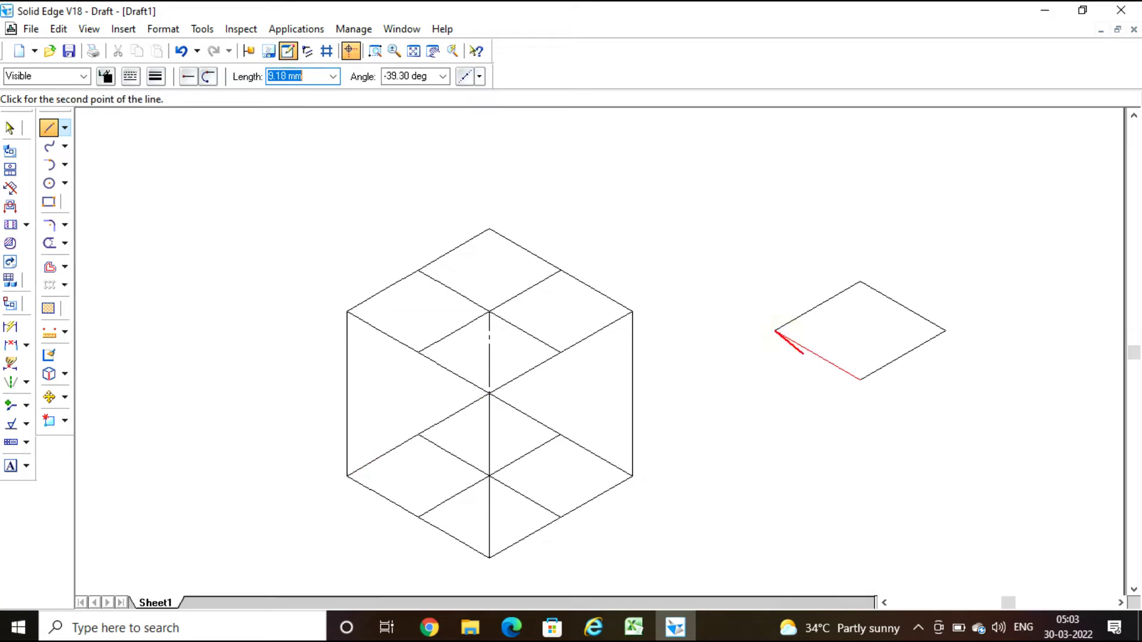
left_click(944, 332)
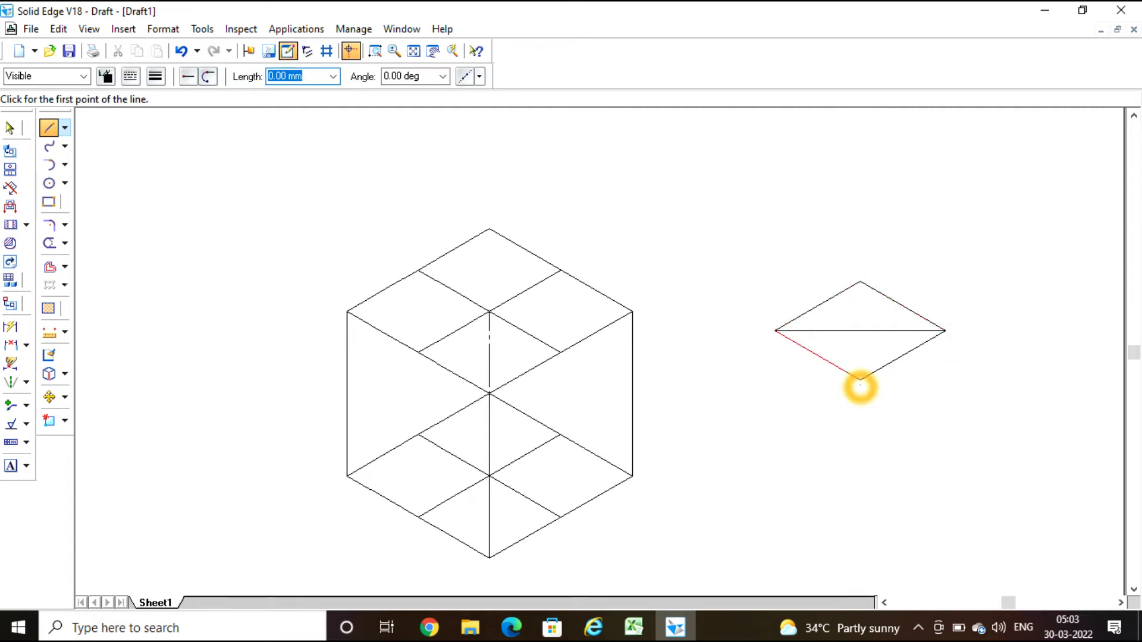
Draw lines from the small rhombus's lower corner to the midpoints of its two upper sides
left_click(861, 381)
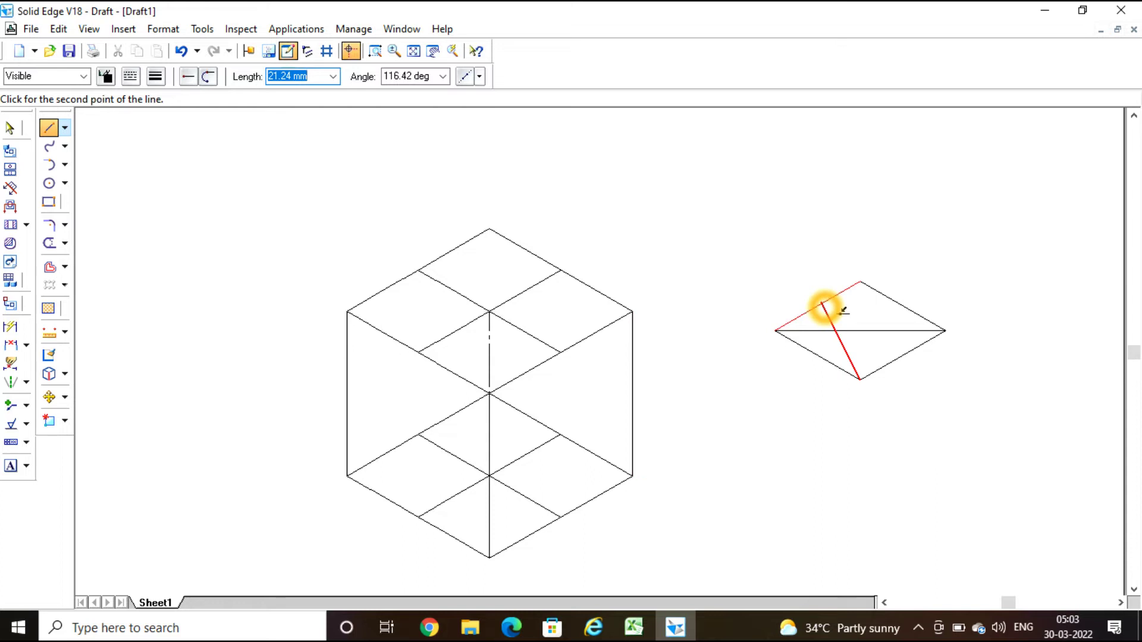
left_click(818, 306)
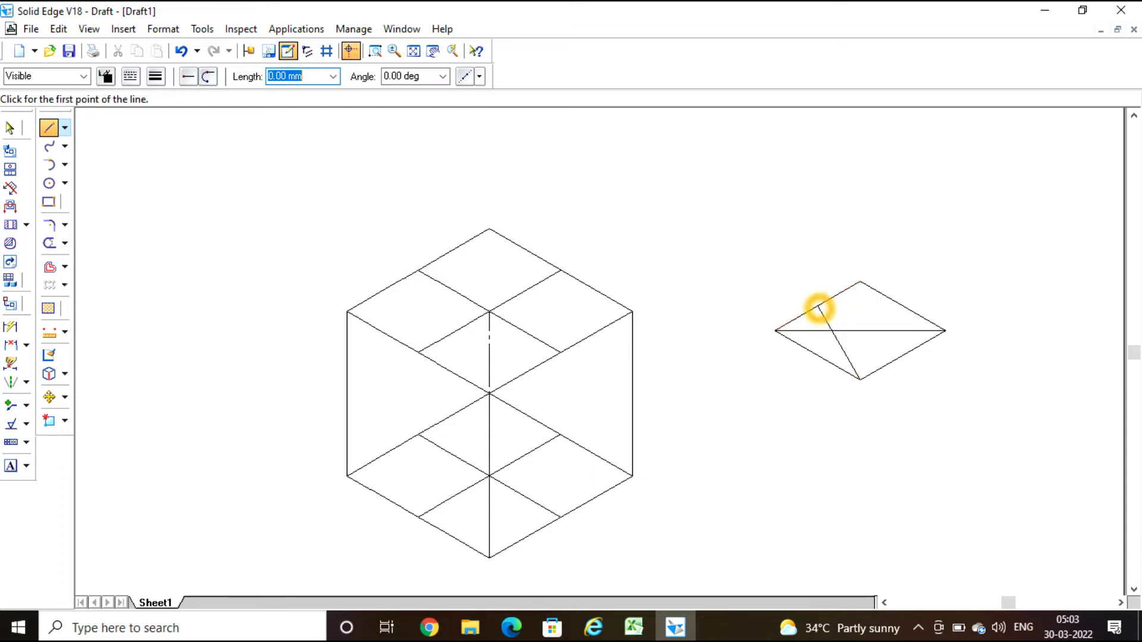
left_click(860, 379)
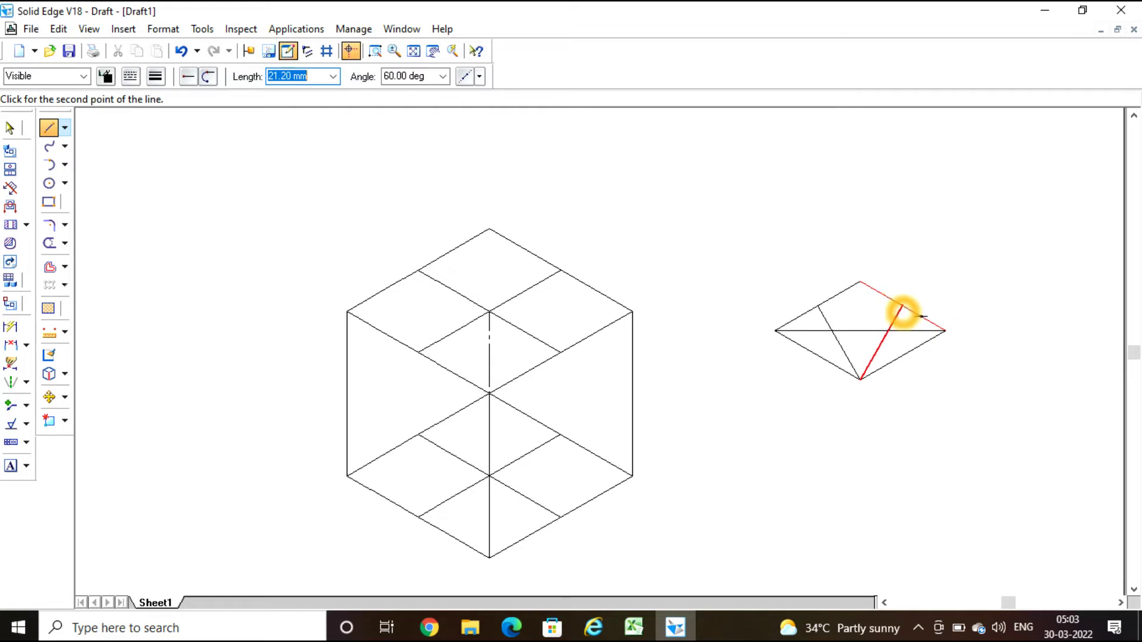
left_click(903, 310)
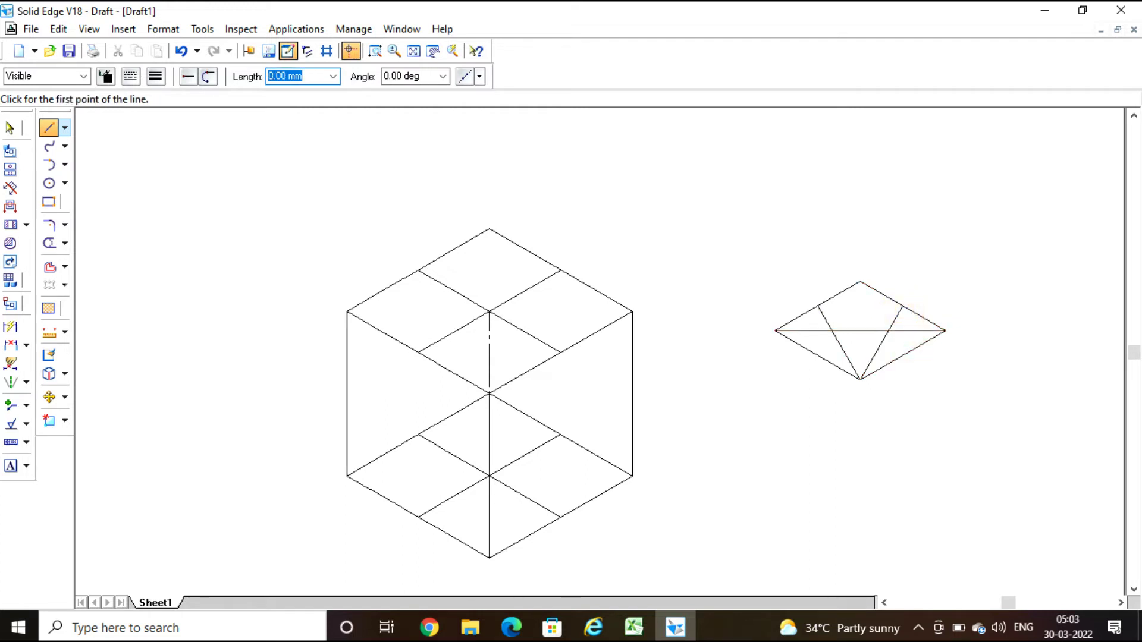
Draw lines from the small rhombus's upper corner to the midpoints of its two lower sides
left_click(862, 281)
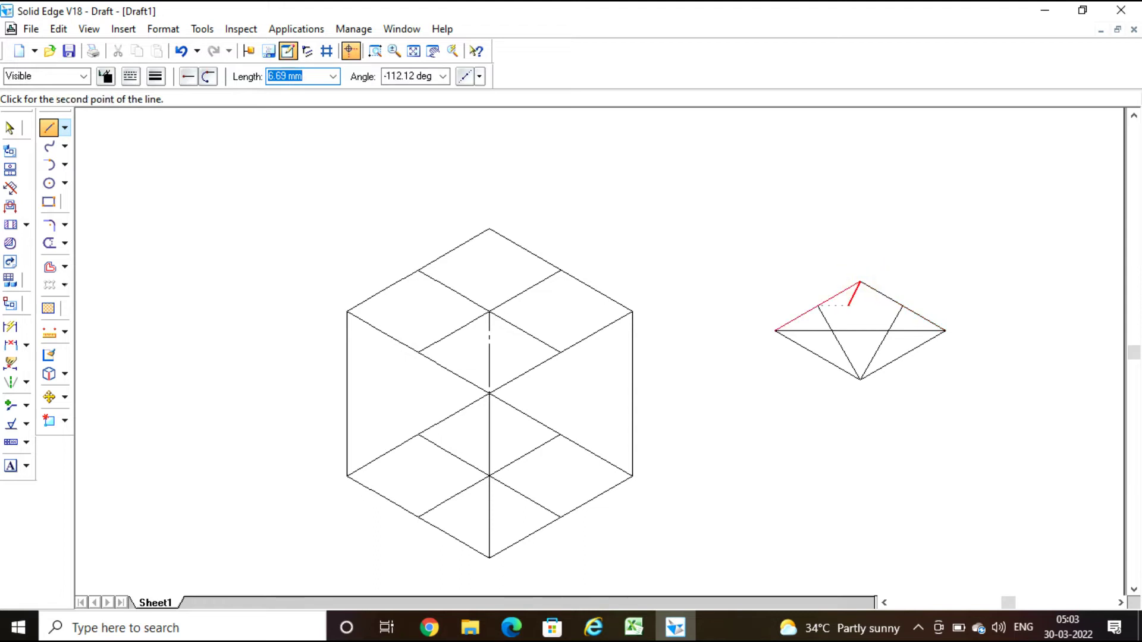
left_click(818, 358)
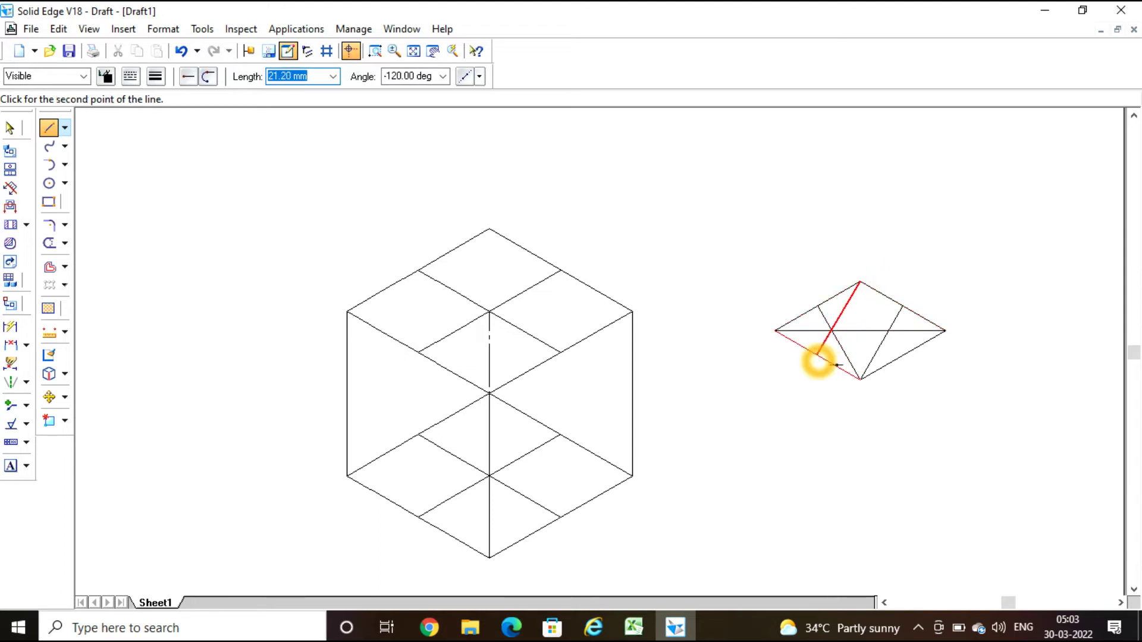
key("Escape")
left_click(856, 292)
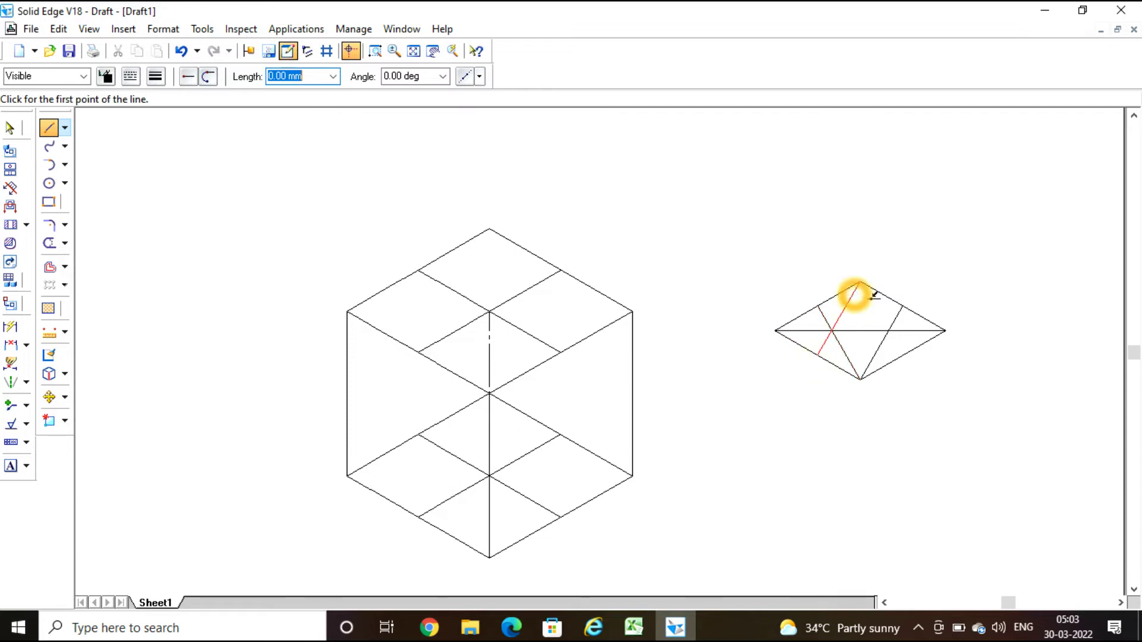
left_click(860, 283)
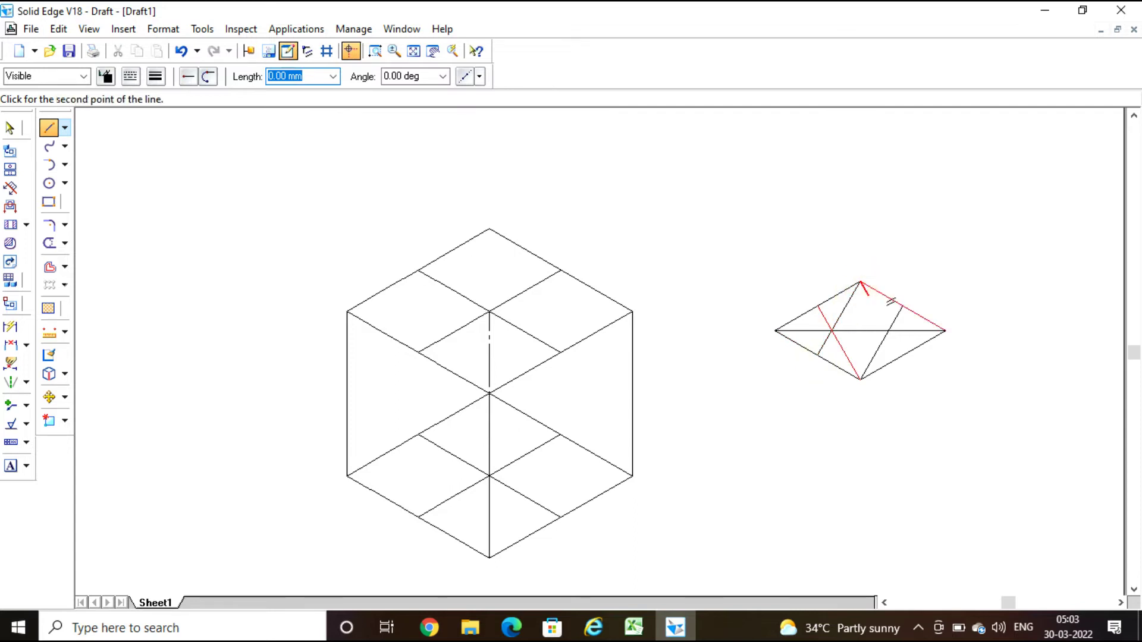
left_click(903, 355)
key("Escape")
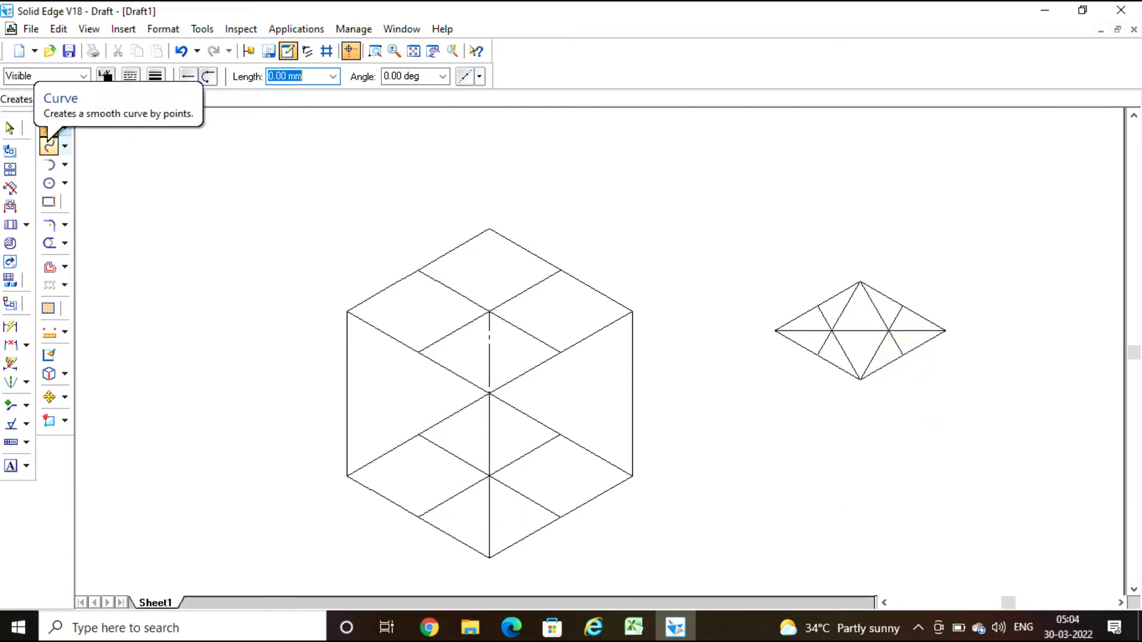
Draw an Arc by Center Point centred on the rhombus's lower corner, joining the midpoints of the two upper sides
left_click(64, 184)
left_click(65, 165)
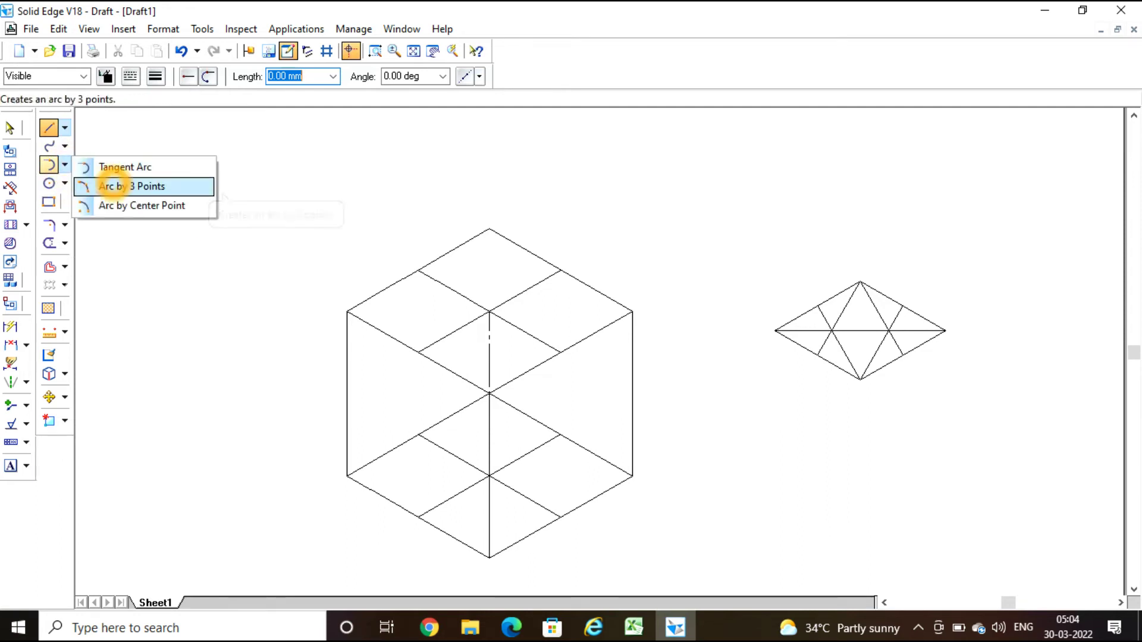
left_click(116, 190)
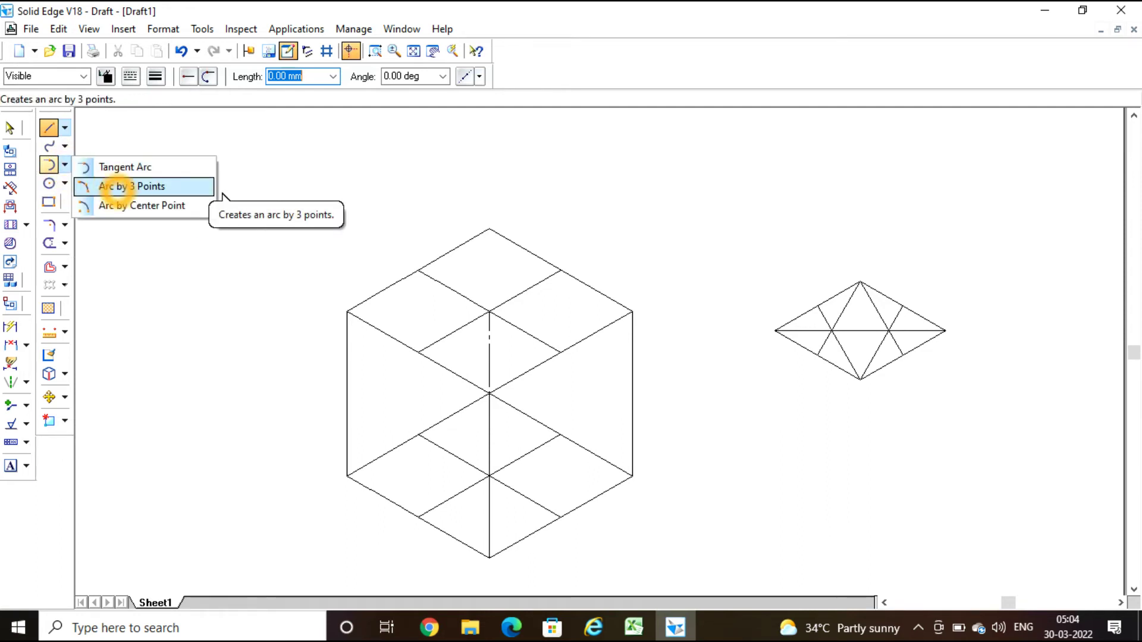
left_click(119, 205)
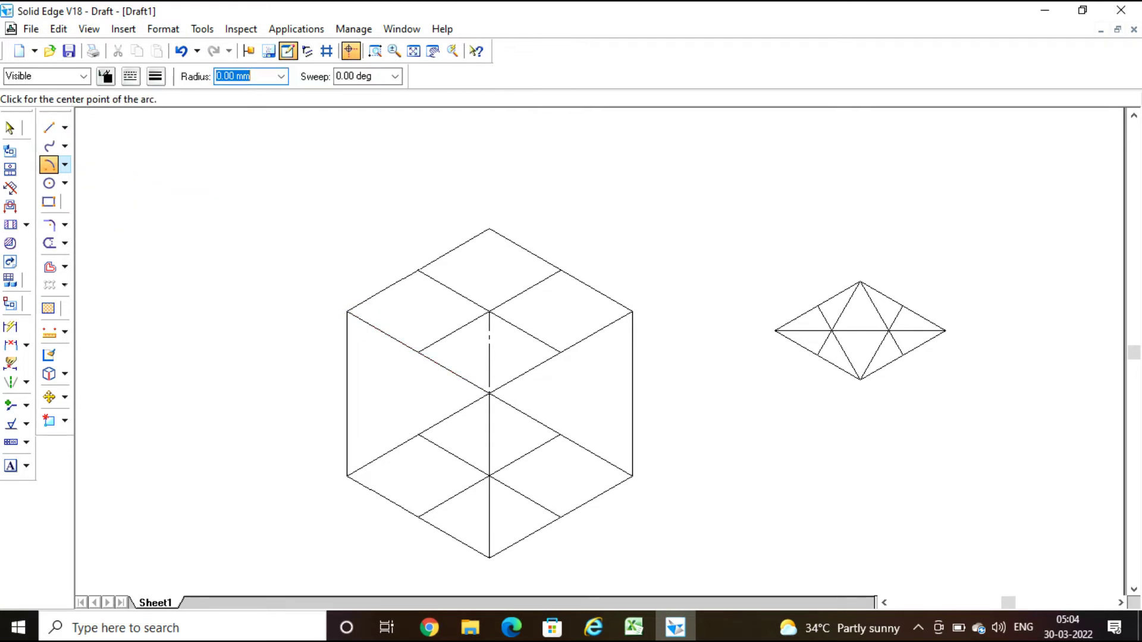
left_click(851, 360)
left_click(860, 380)
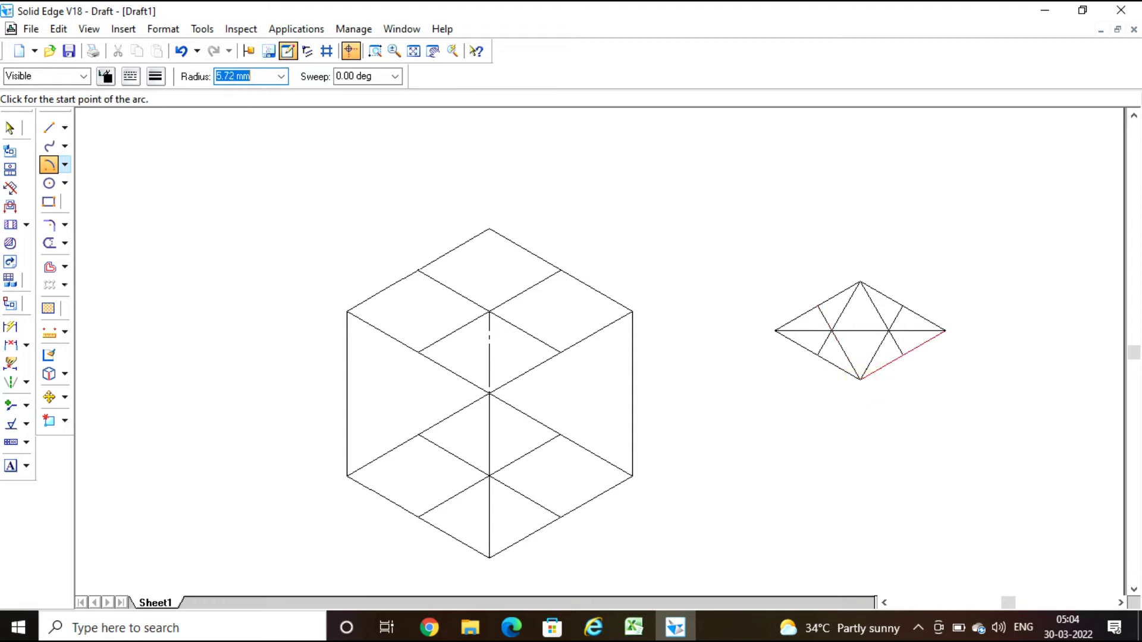
left_click(832, 320)
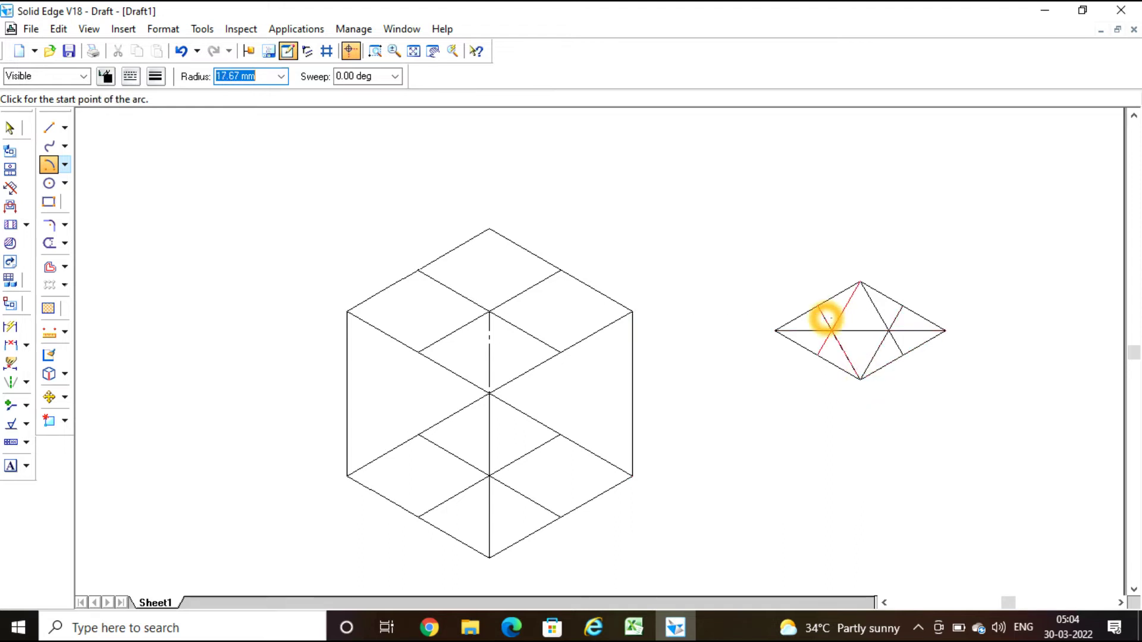
left_click(819, 307)
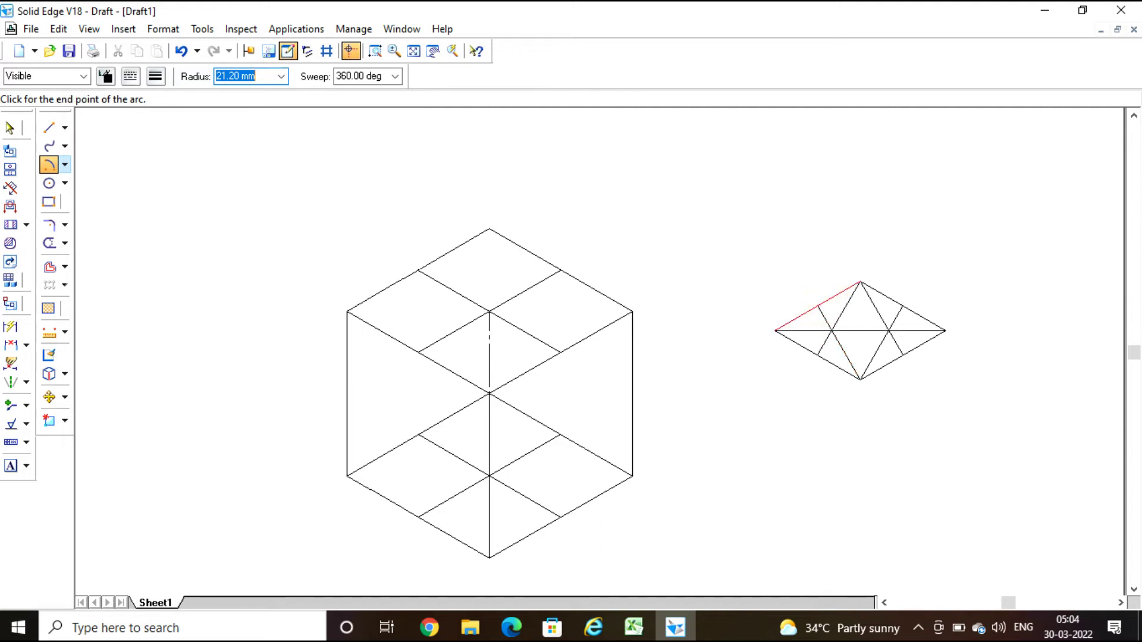
left_click(900, 309)
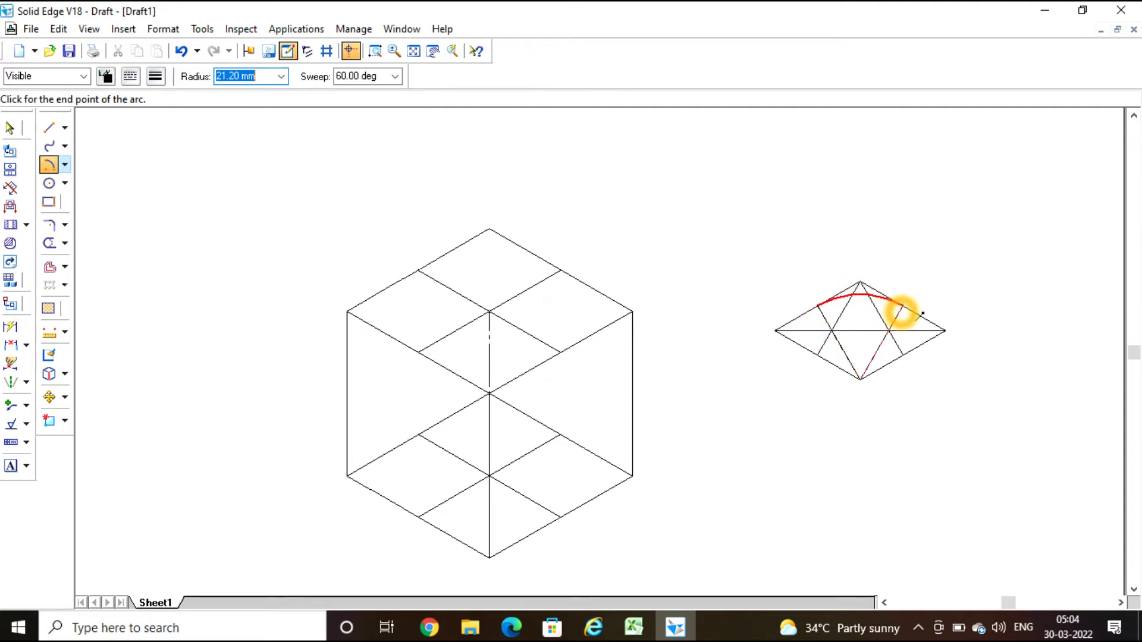
left_click(901, 307)
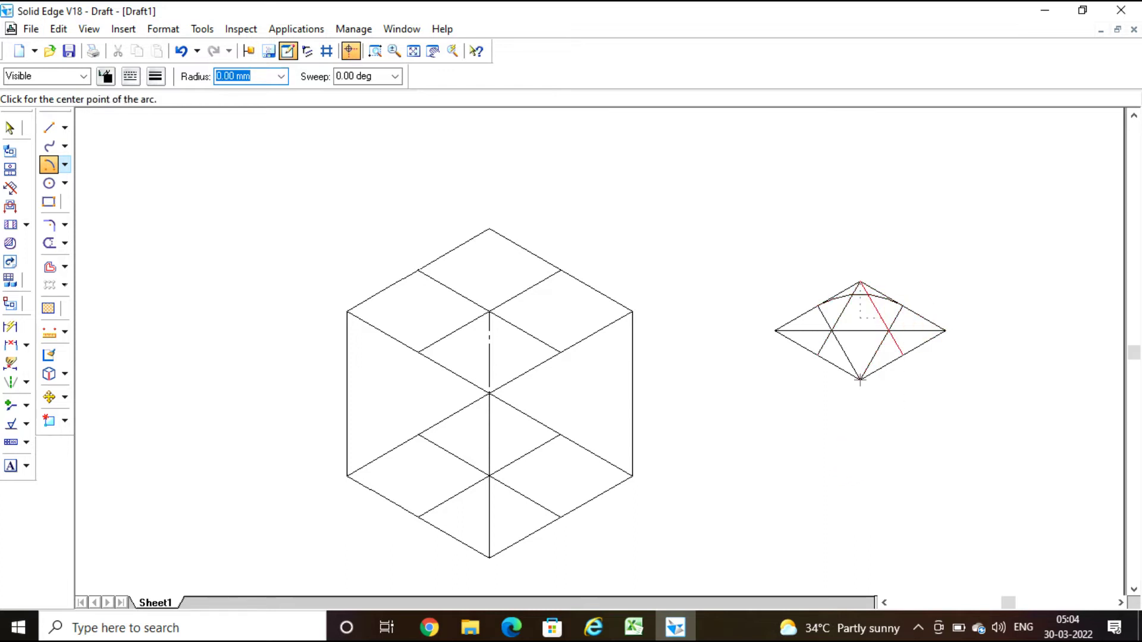
Draw the lower arc centred on the rhombus's upper corner, joining the midpoints of the two lower sides
left_click(860, 282)
left_click(837, 345)
left_click(819, 355)
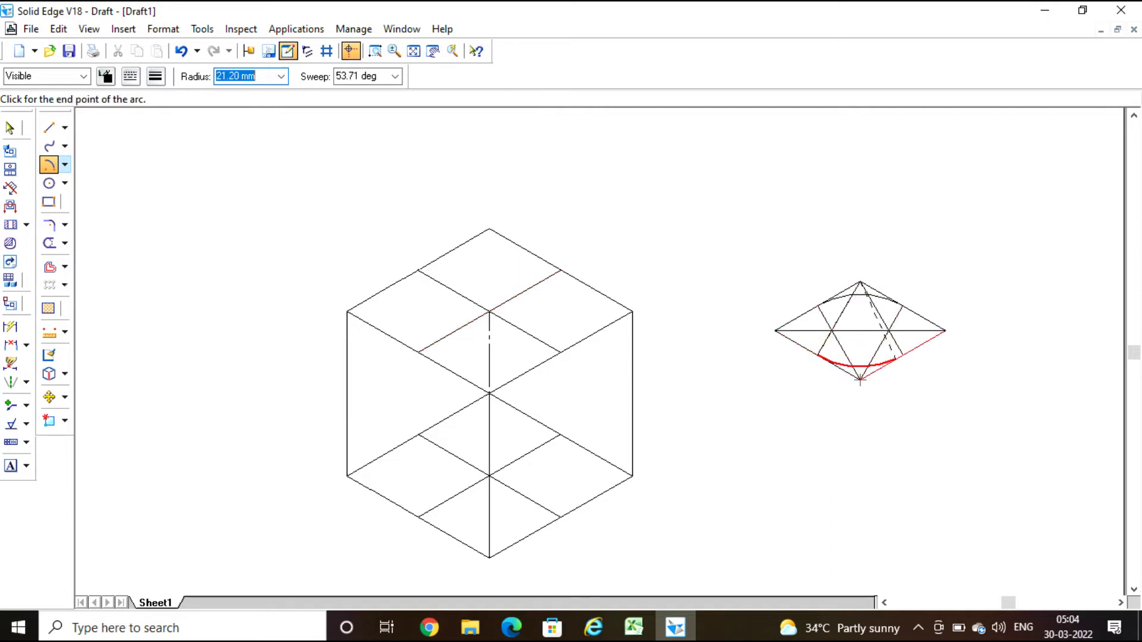
left_click(901, 356)
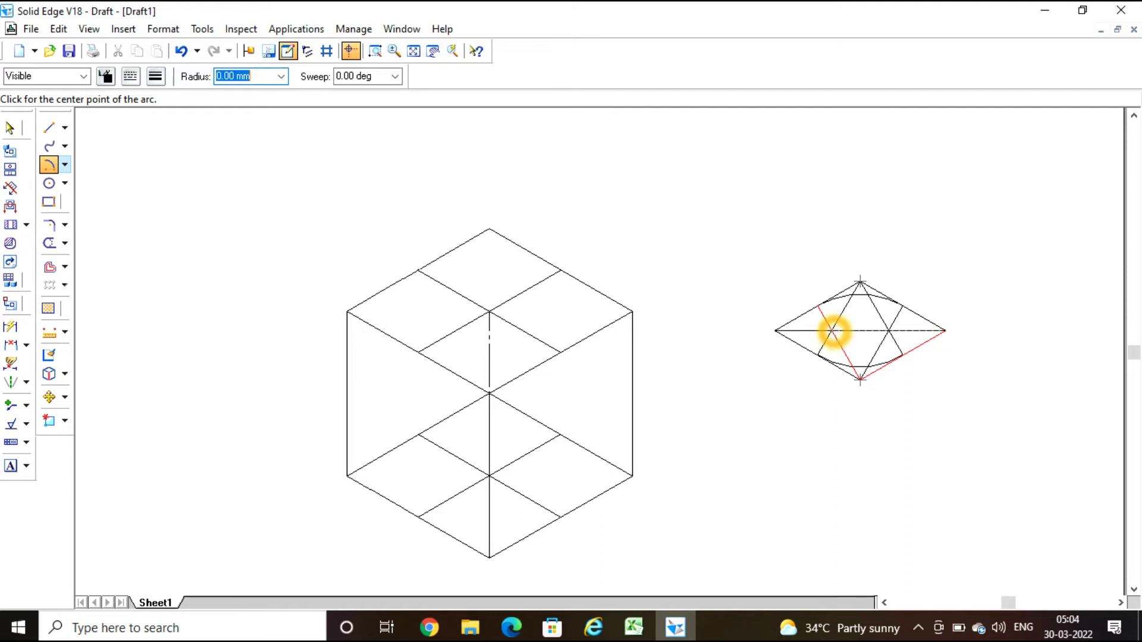
Draw the left end arc centred on the left intersection of the construction lines, joining the midpoints of the rhombus's two left sides
left_click(375, 50)
left_click(747, 248)
left_click(998, 431)
key("Escape")
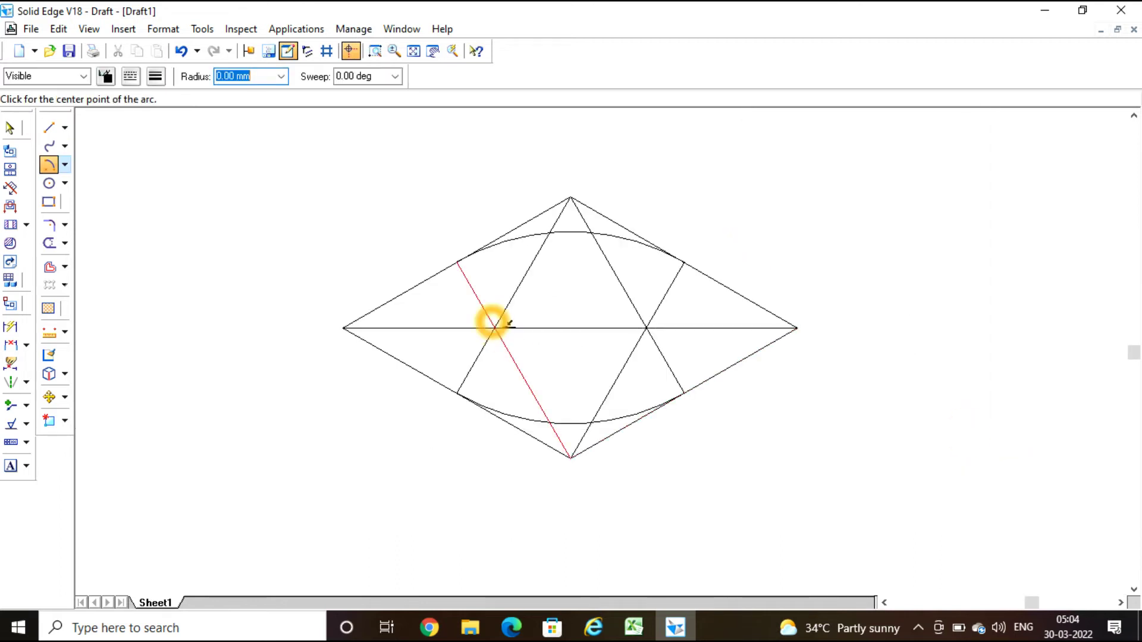
left_click(495, 328)
left_click(495, 328)
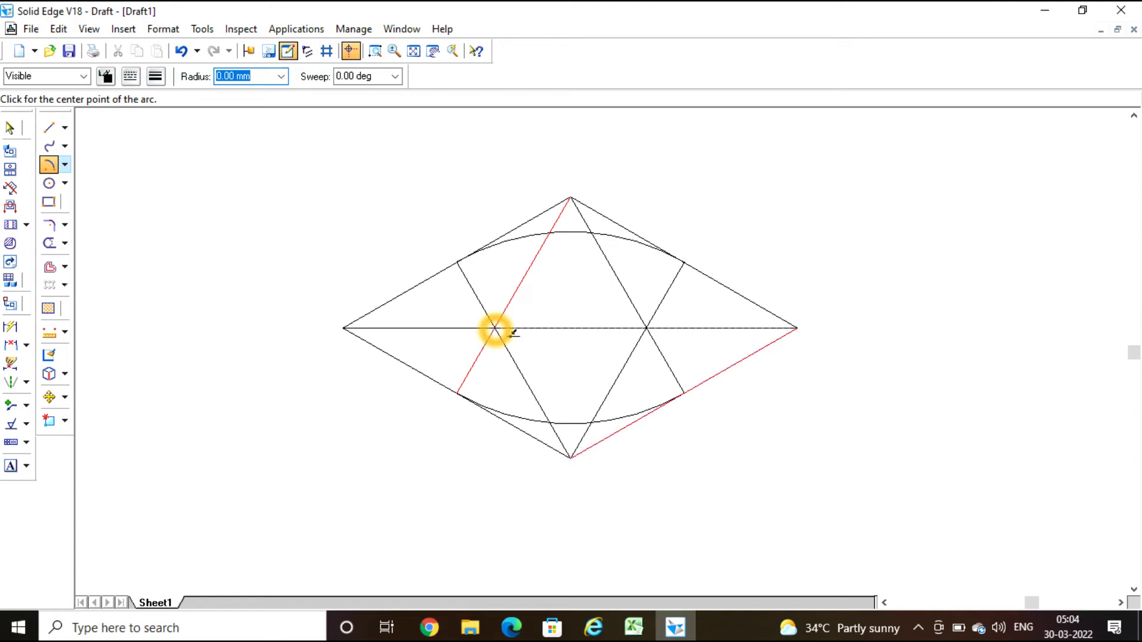
left_click(494, 329)
left_click(495, 328)
left_click(471, 279)
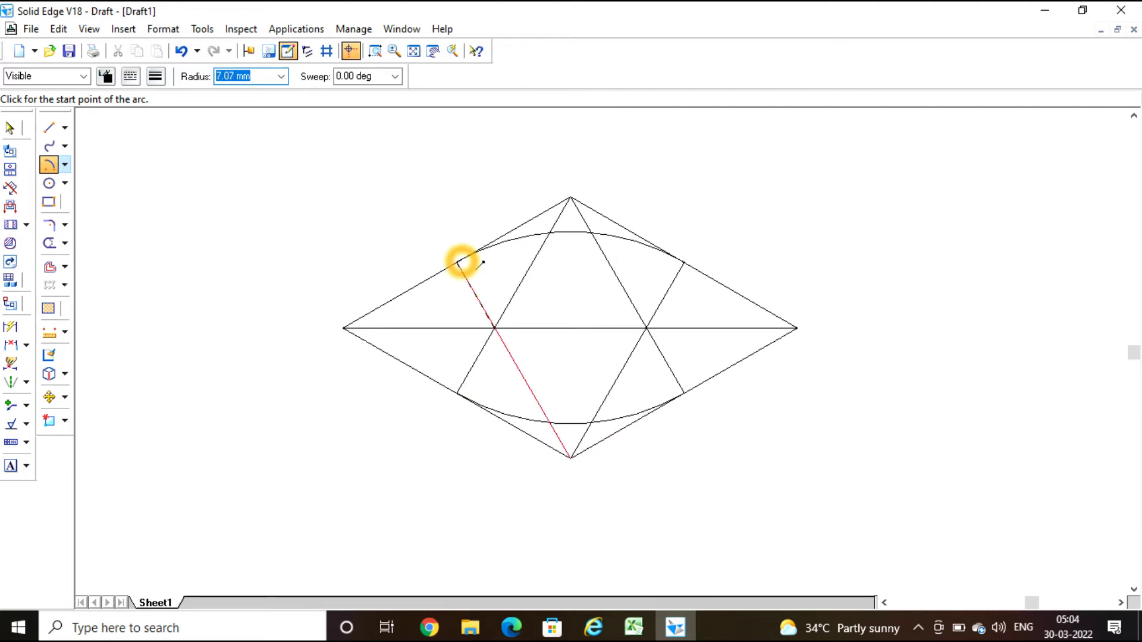
left_click(458, 262)
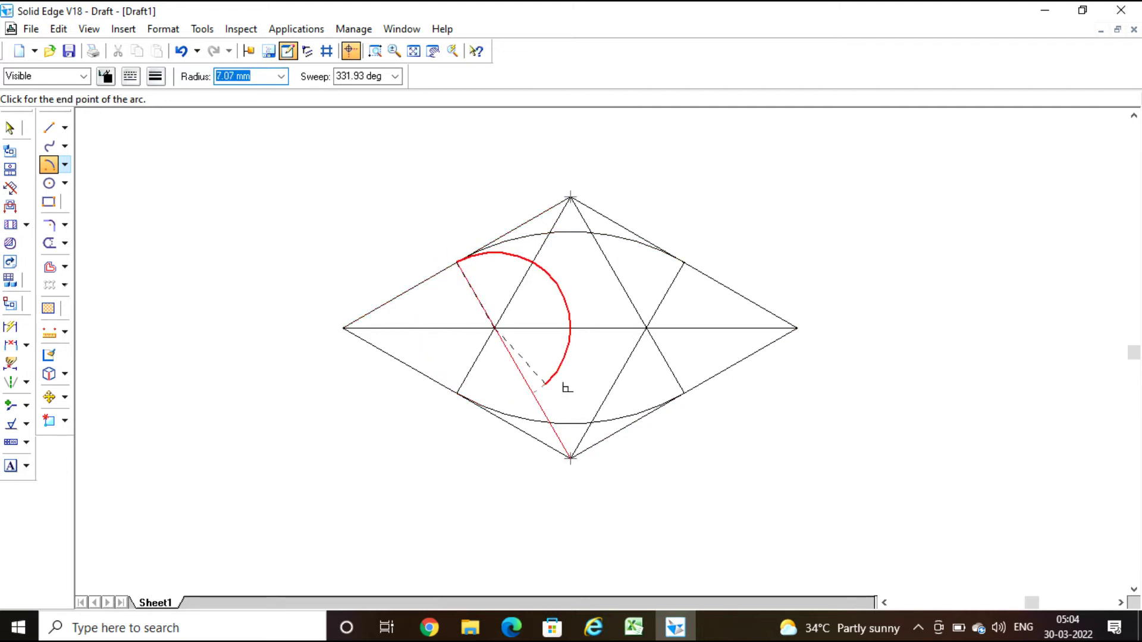
left_click(457, 262)
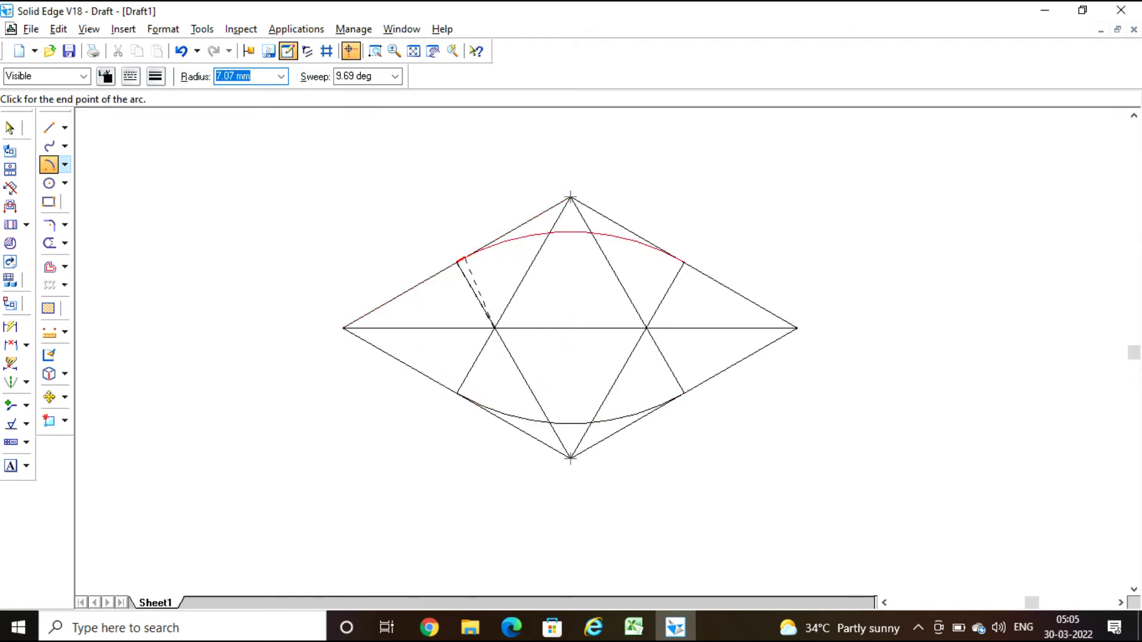
left_click(461, 387)
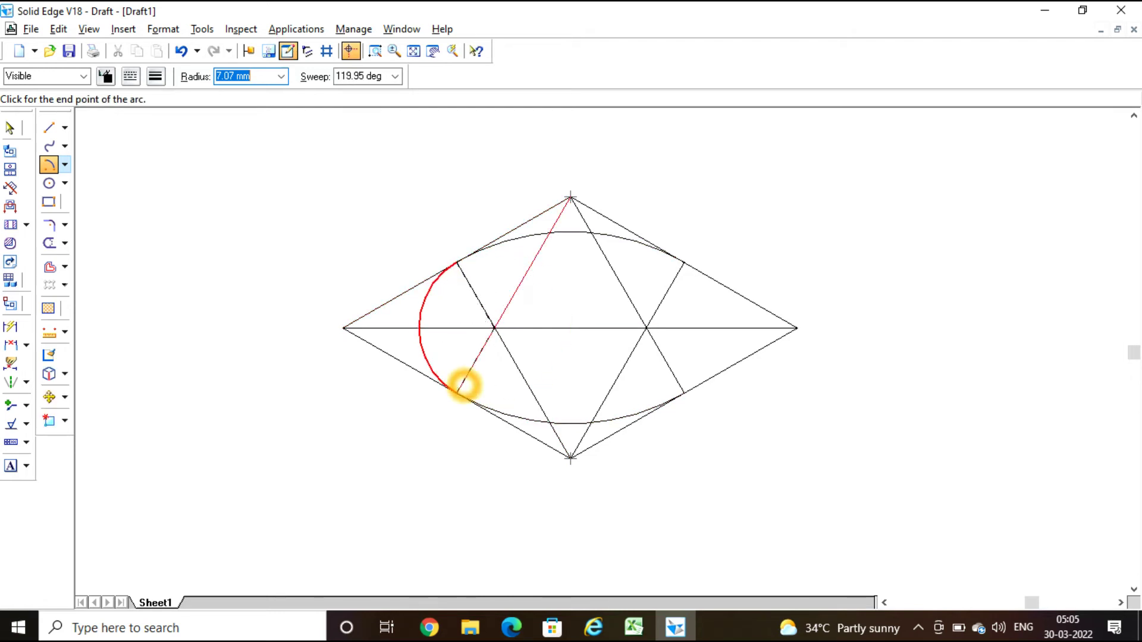
left_click(461, 387)
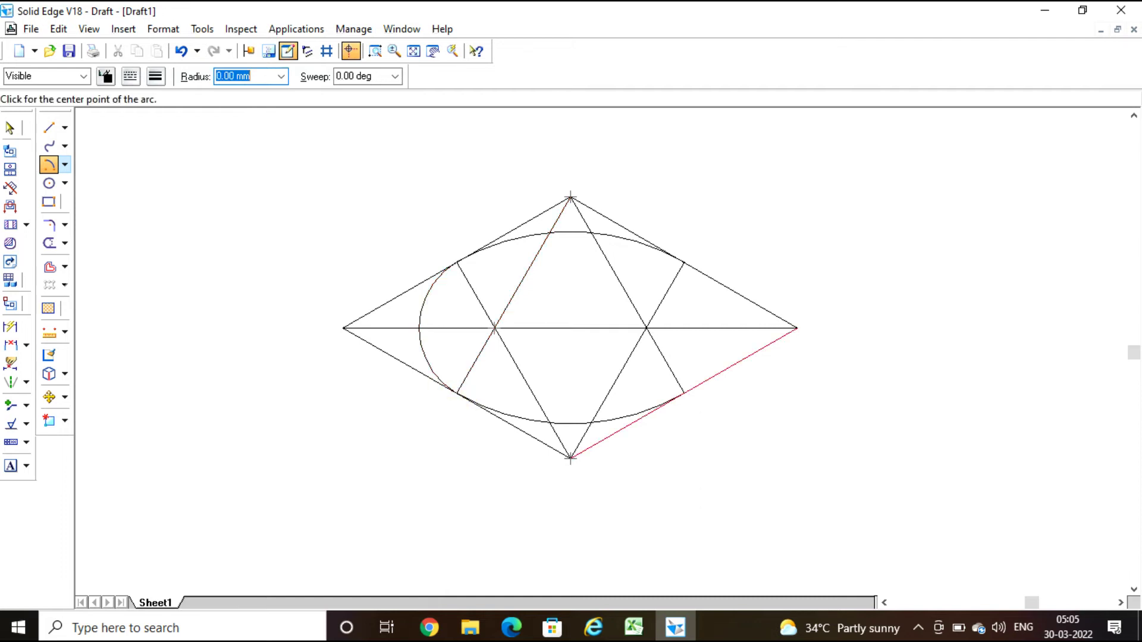
Try to draw the right end arc between the midpoints of the rhombus's two right sides, and undo it
left_click(625, 295)
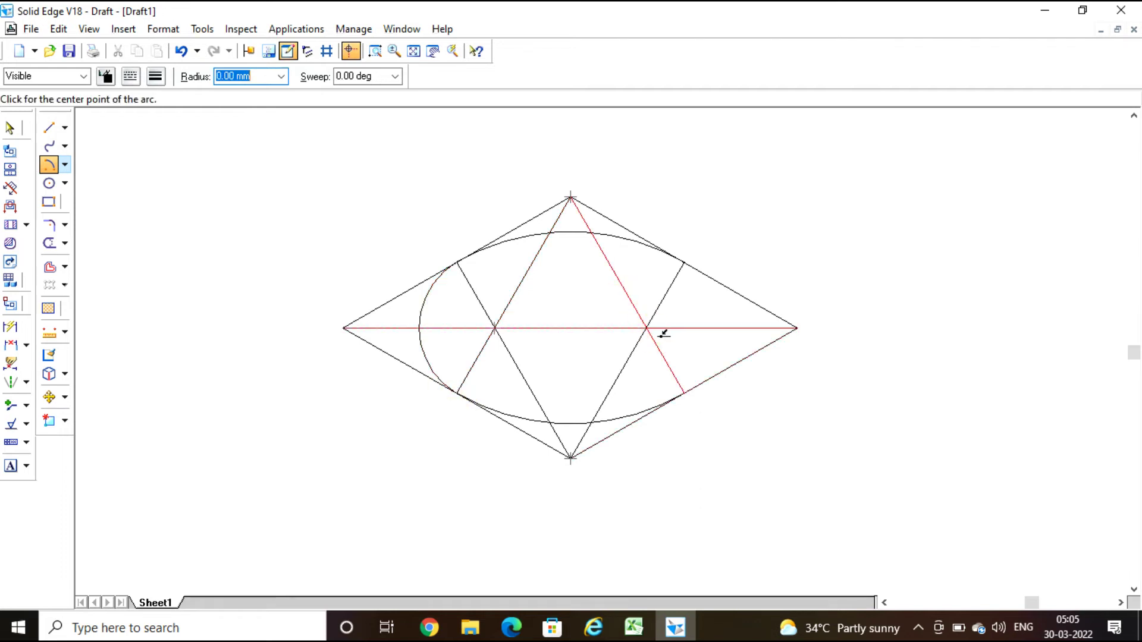
left_click(647, 328)
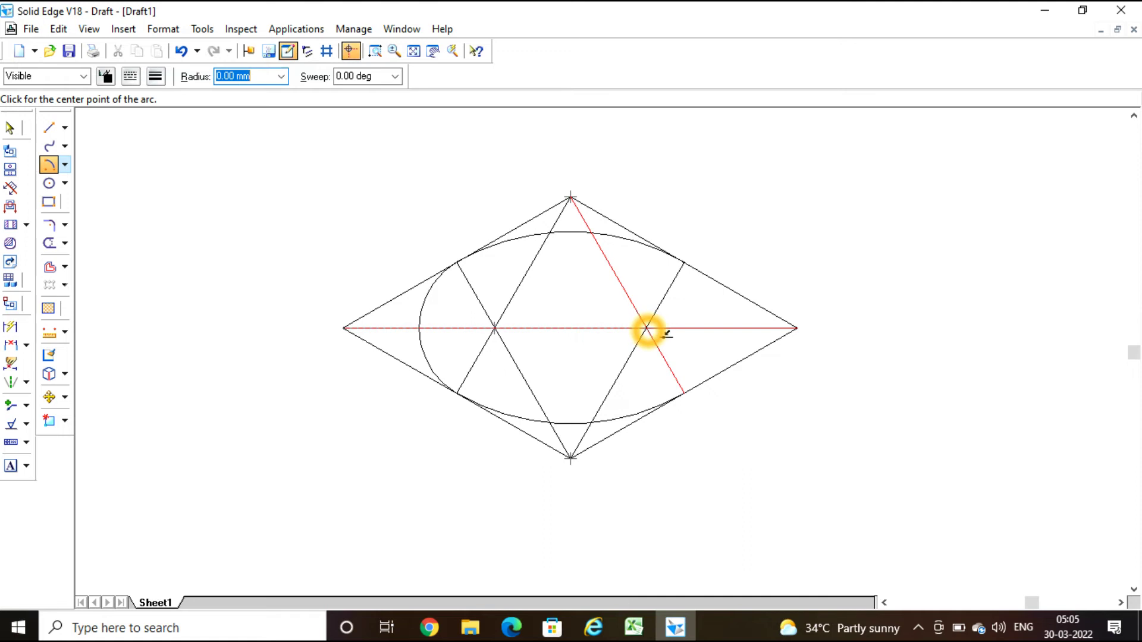
left_click(646, 330)
left_click(643, 332)
left_click(646, 329)
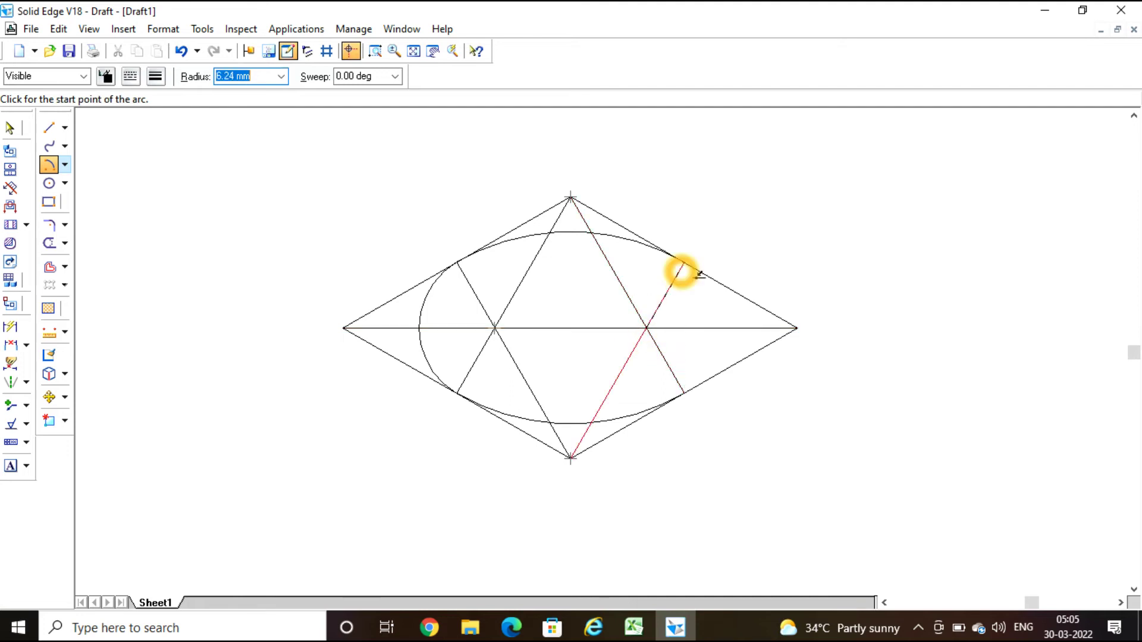
left_click(684, 263)
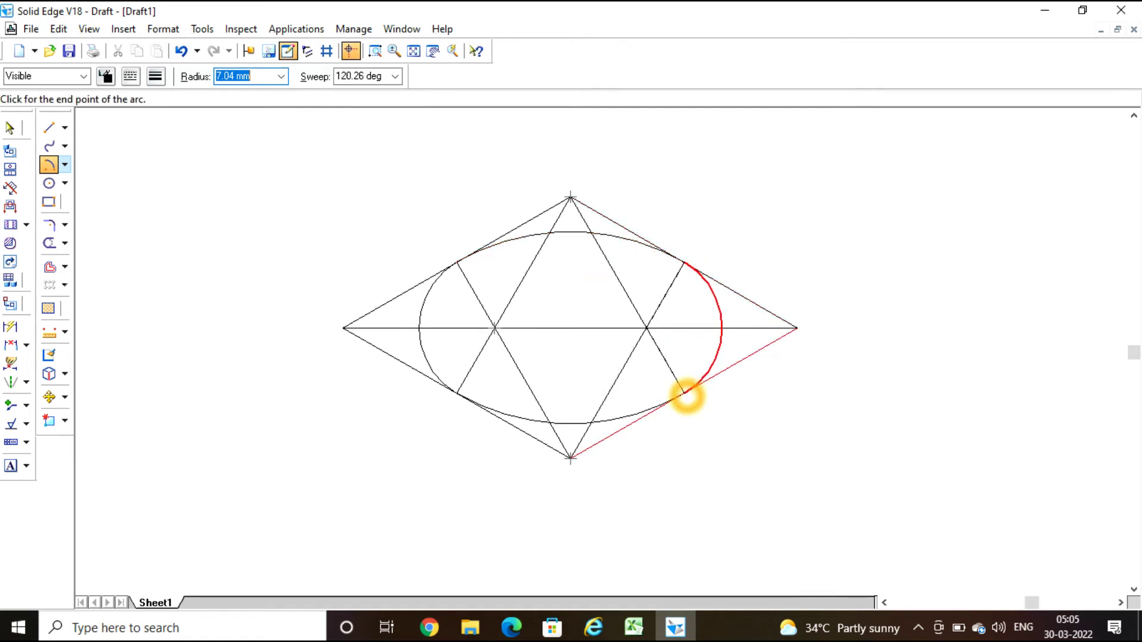
left_click(684, 392)
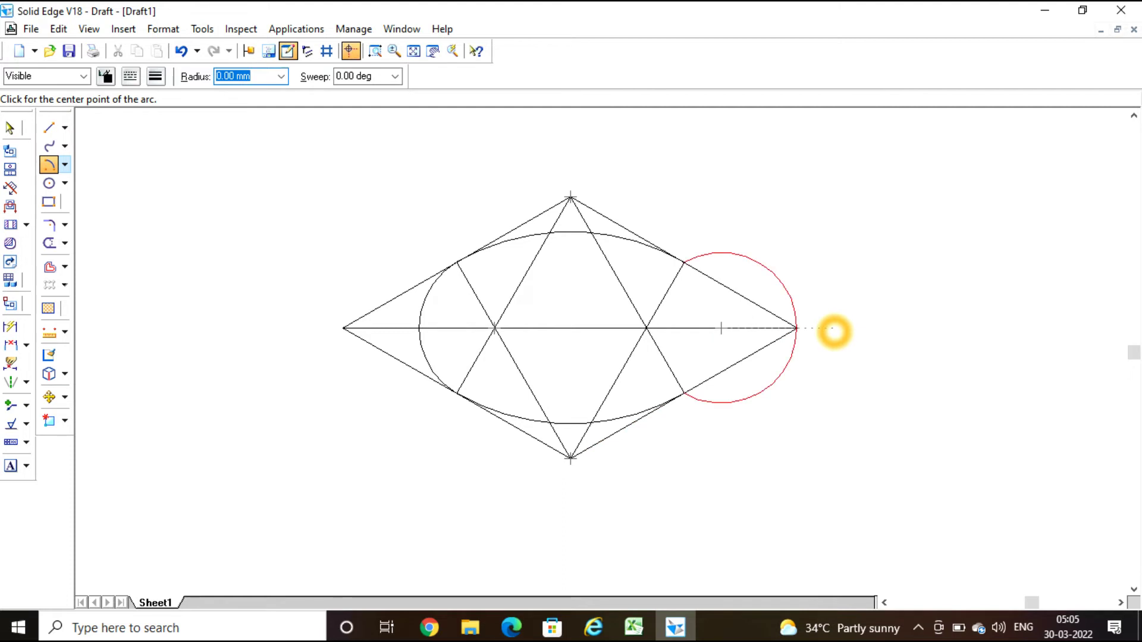
key("ctrl+z")
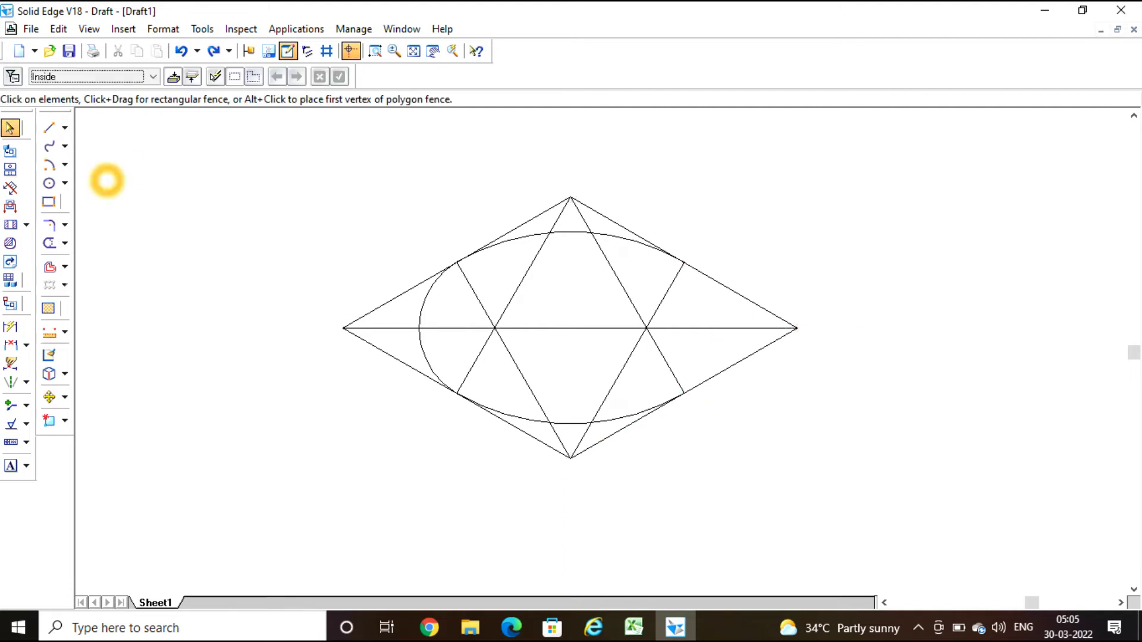
Draw the right end arc centred on the right intersection of the construction lines, joining the midpoints of the rhombus's two right sides
left_click(49, 165)
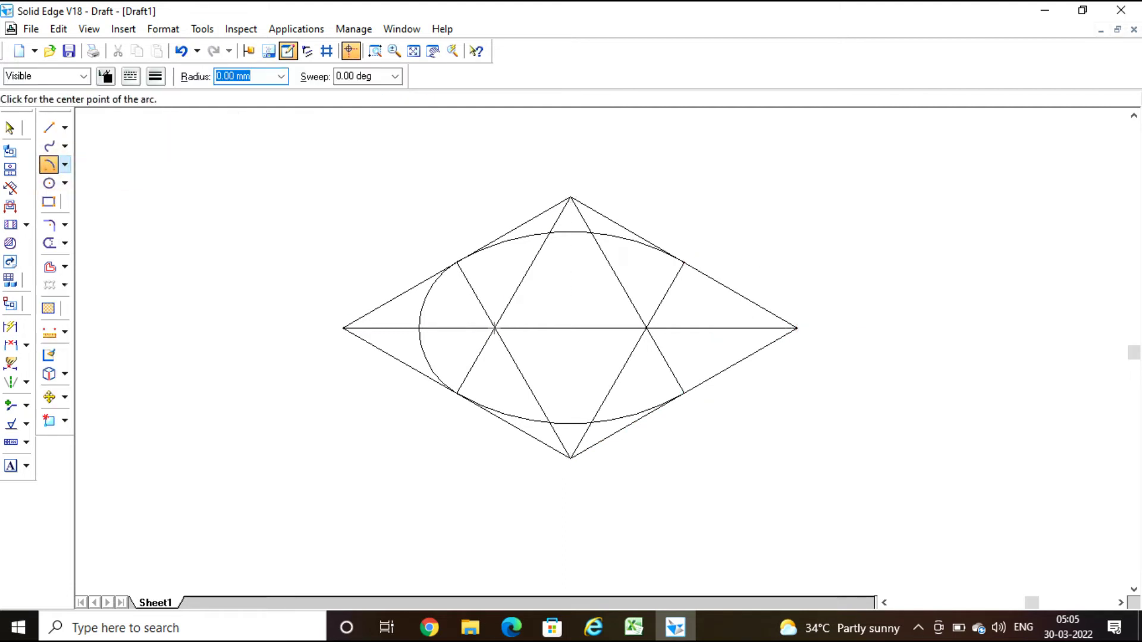
left_click(647, 328)
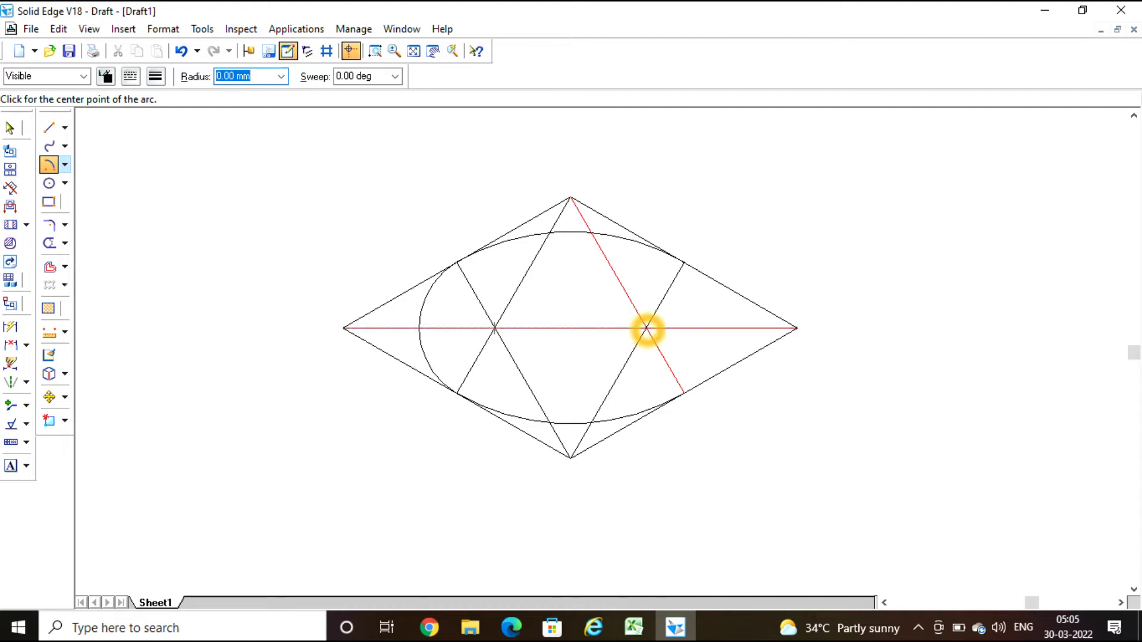
left_click(684, 266)
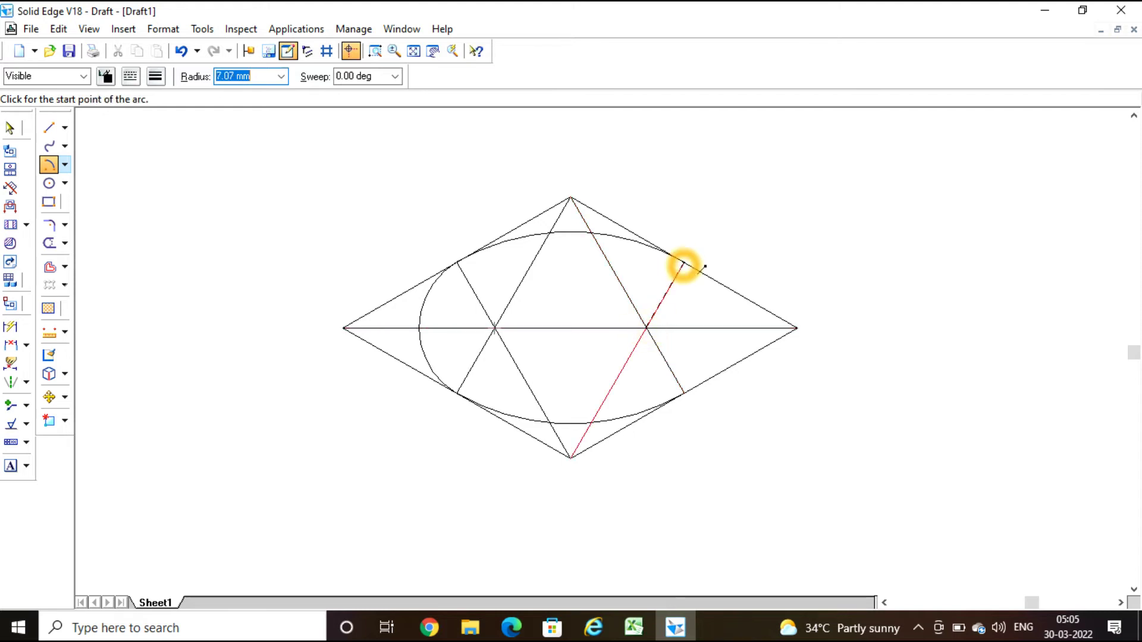
left_click(685, 395)
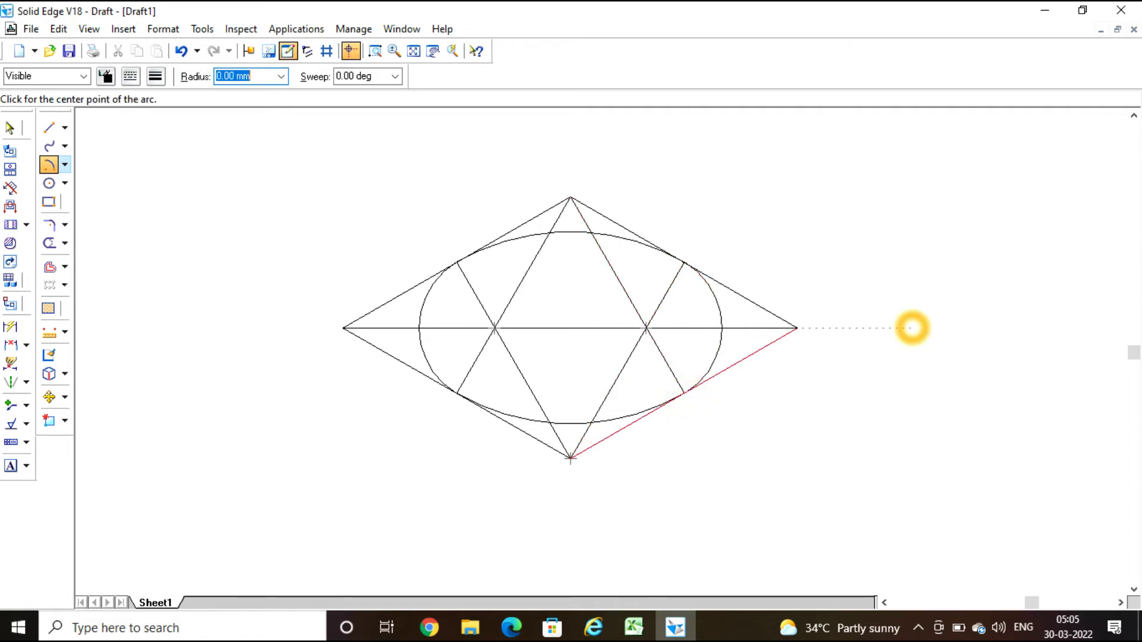
left_click(351, 201)
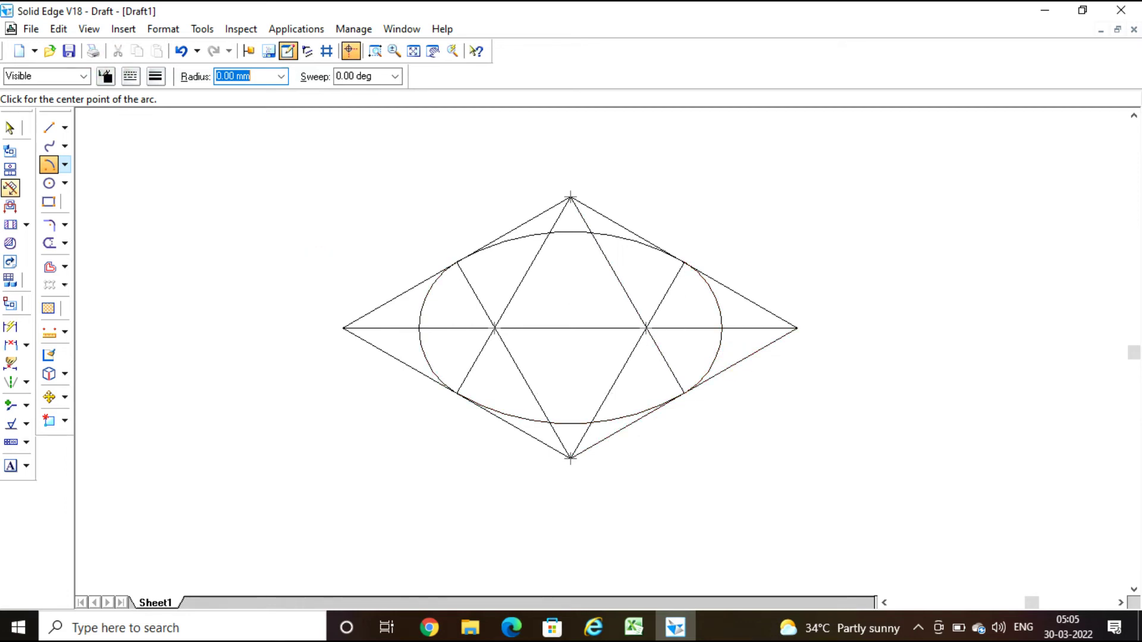
Draw two lines through the rhombus's centre, each joining the midpoints of opposite sides
left_click(49, 127)
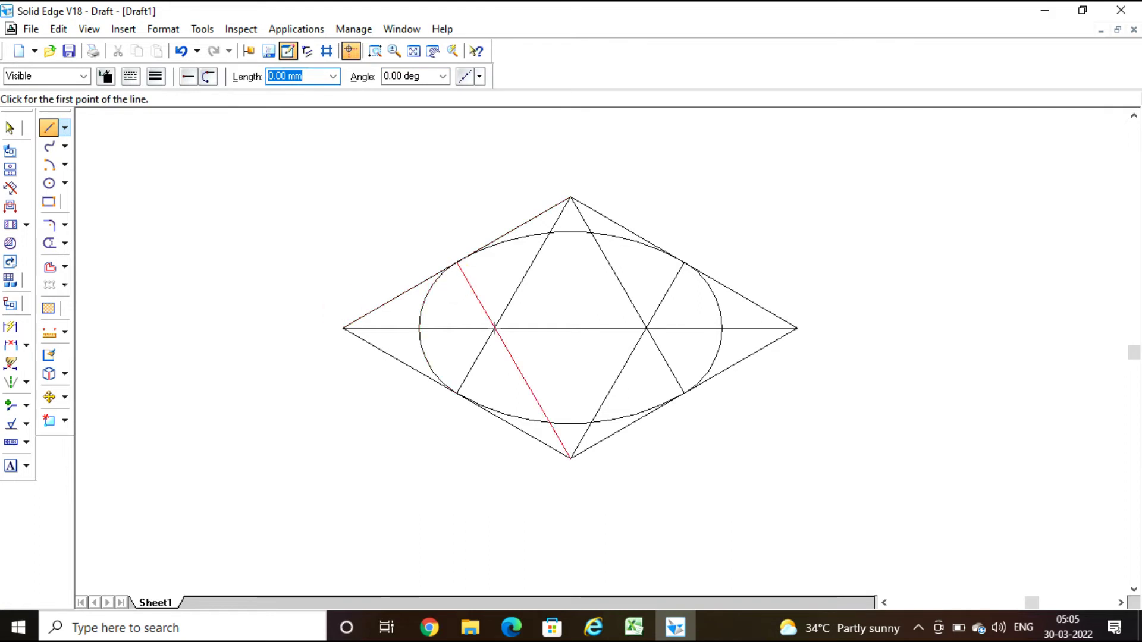
left_click(457, 262)
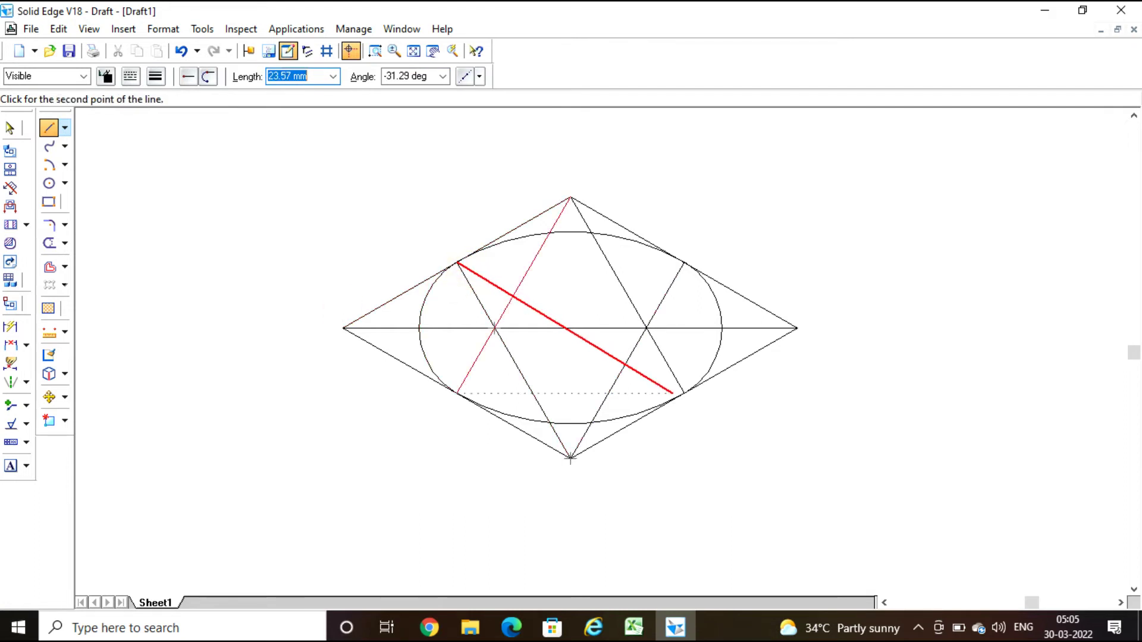
left_click(684, 392)
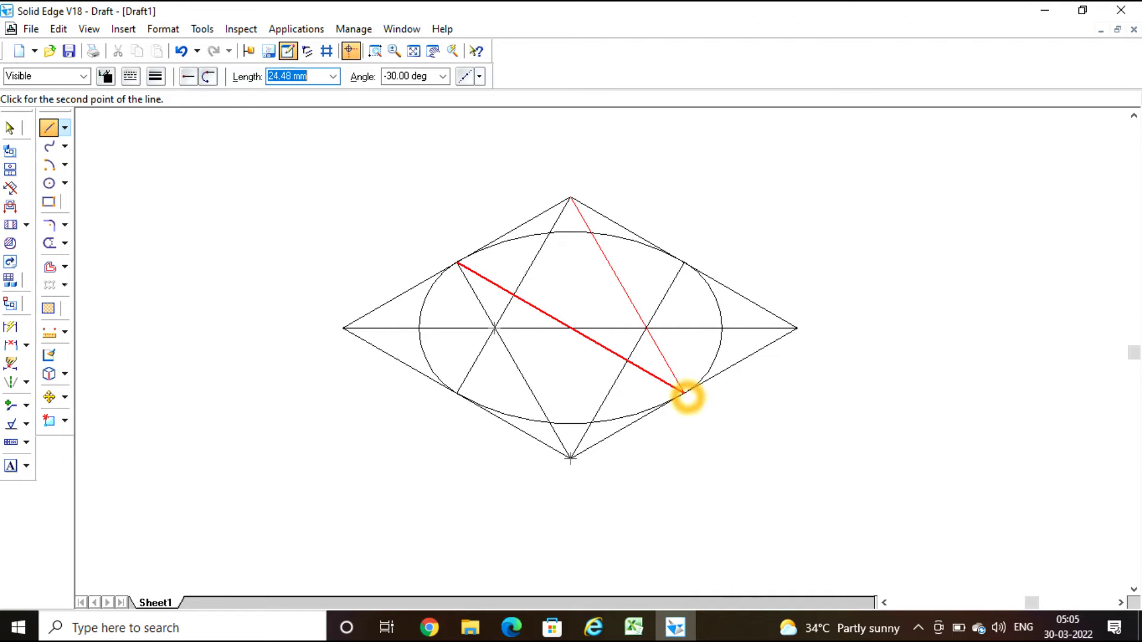
left_click(684, 392)
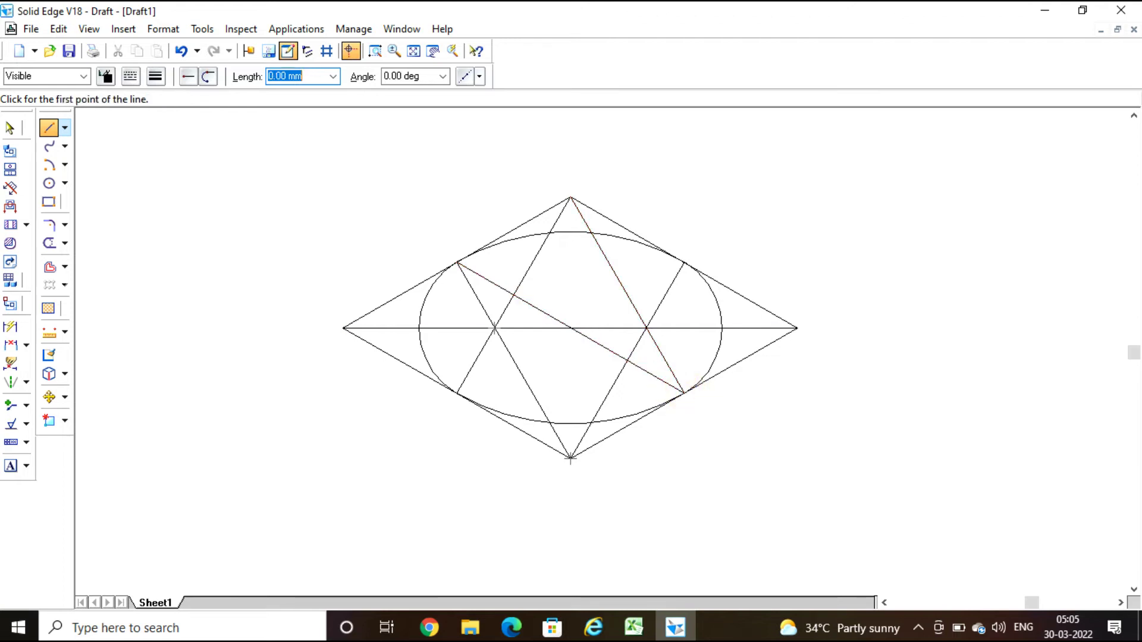
left_click(684, 263)
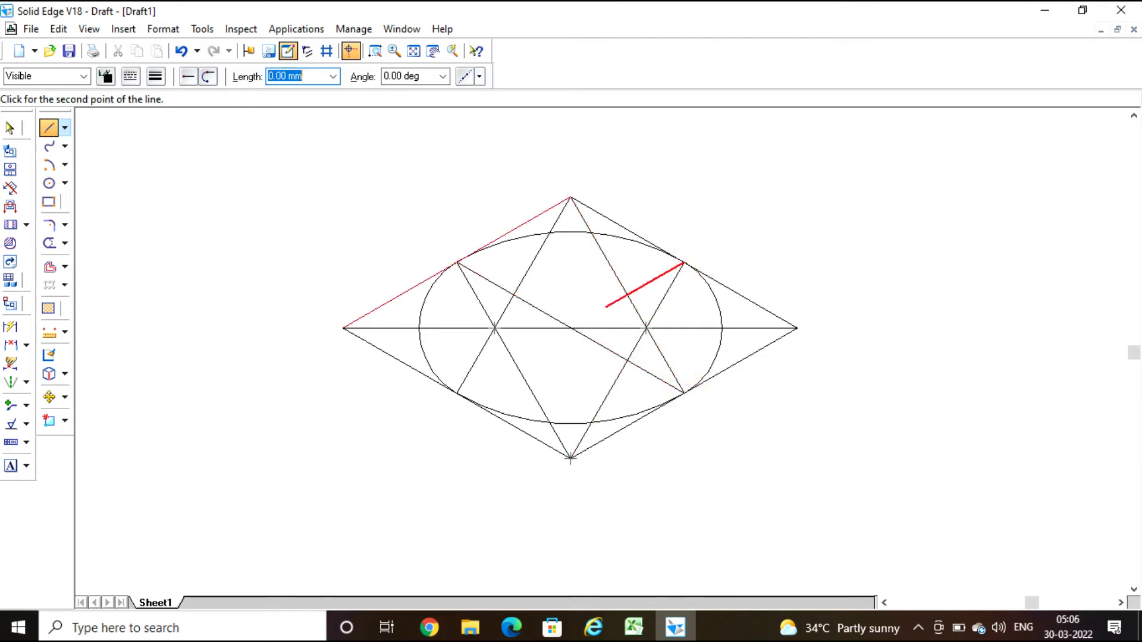
left_click(459, 393)
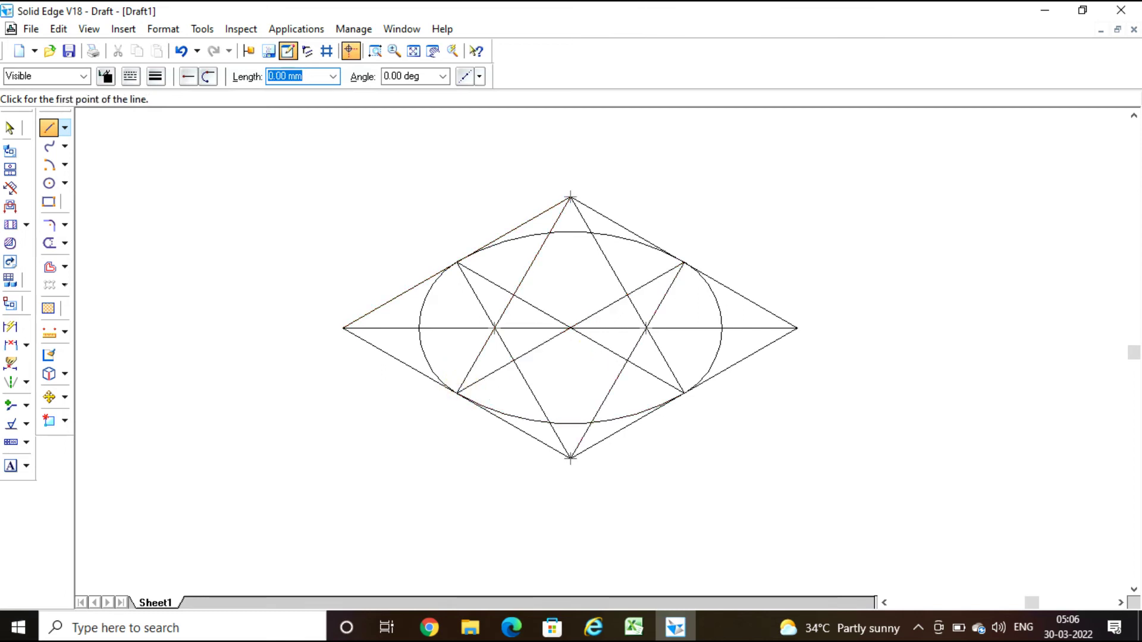
left_click(576, 328)
key("Escape")
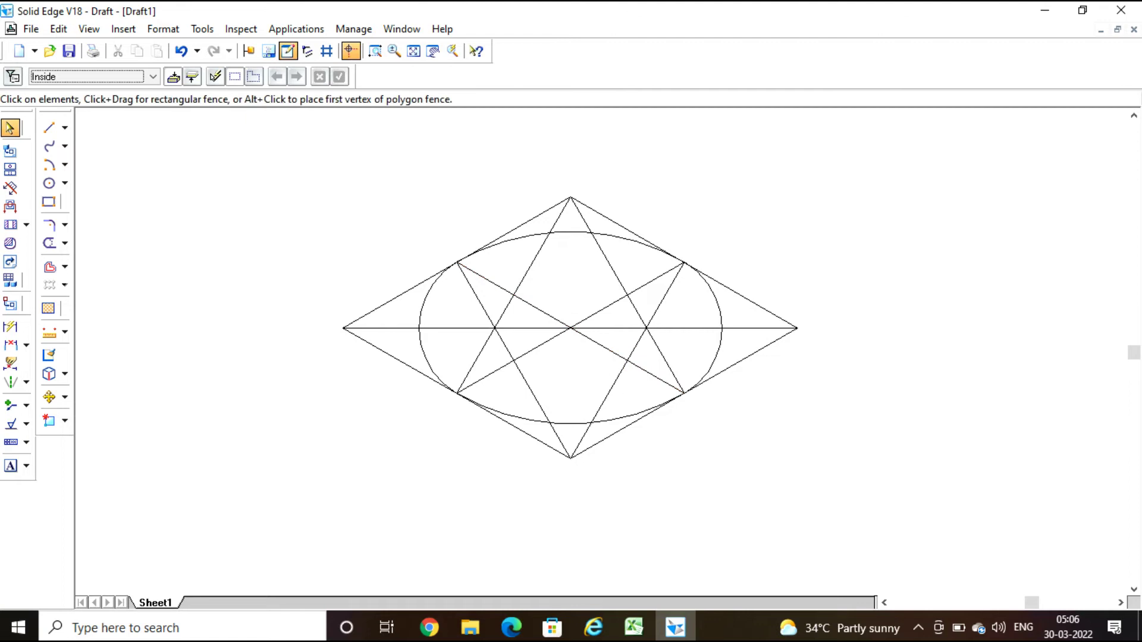
Switch to the question bank PDF in Edge to examine the cone-on-cube solution figure, and return to Solid Edge
left_click(49, 129)
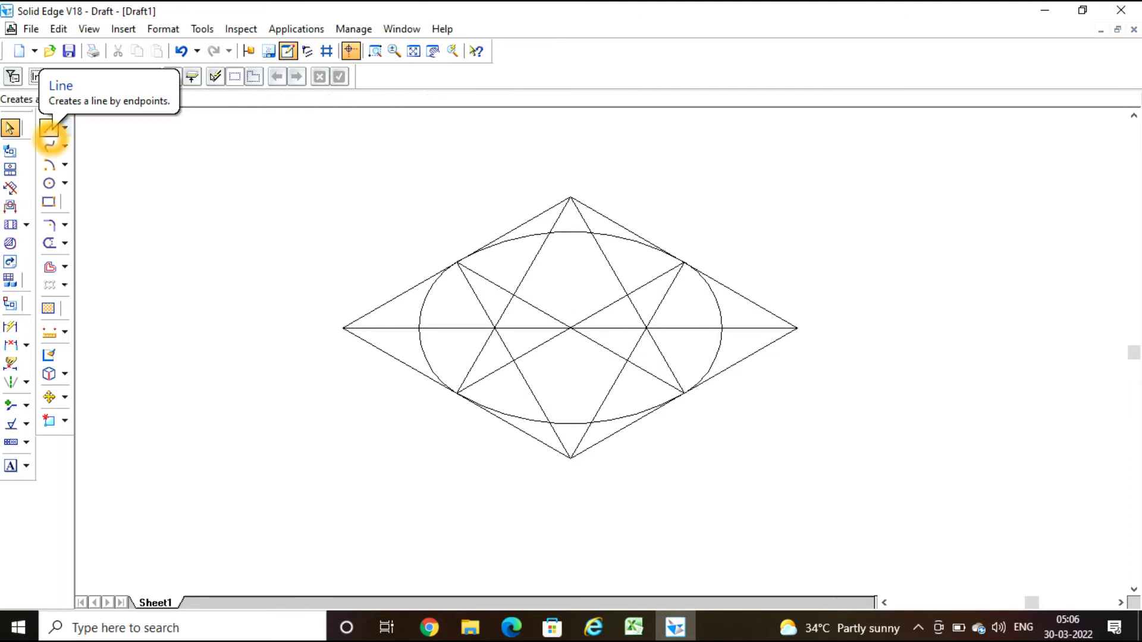
left_click(512, 628)
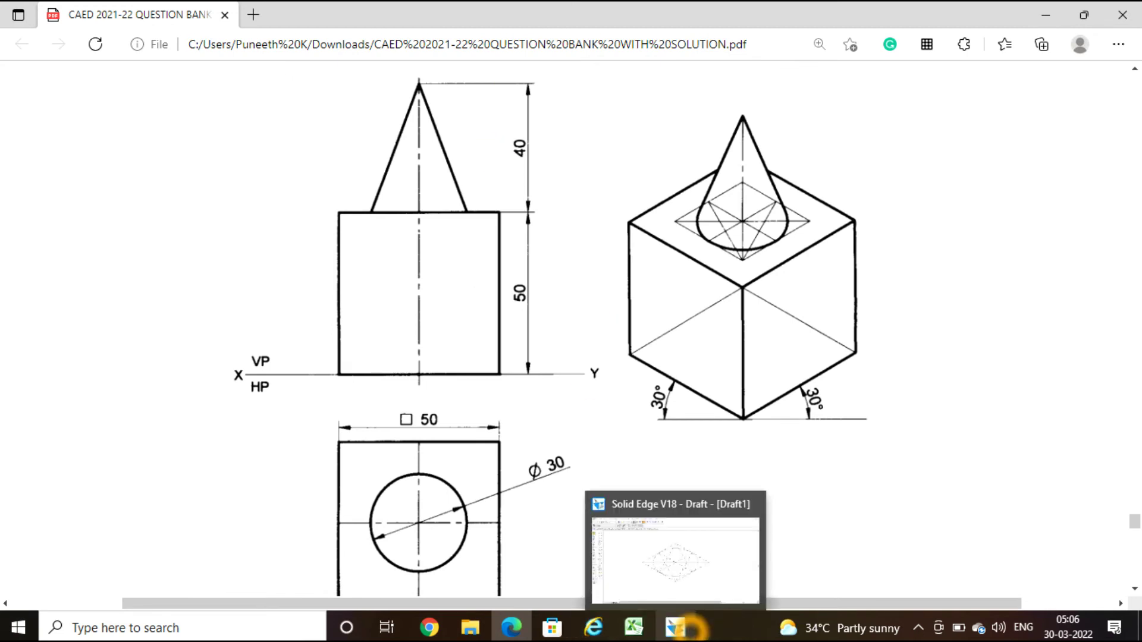
left_click(678, 628)
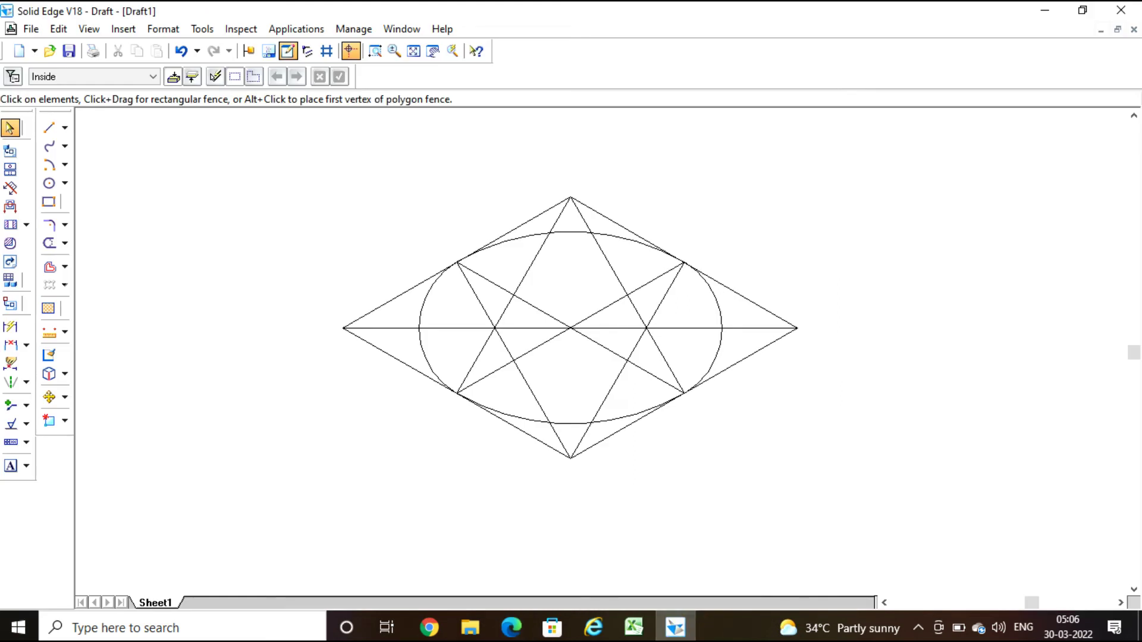
Draw the cone's vertical axis from the rhombus's centre as a 0.13 mm wide chain line, length 40*0.816 mm, angle 90 degrees
left_click(50, 127)
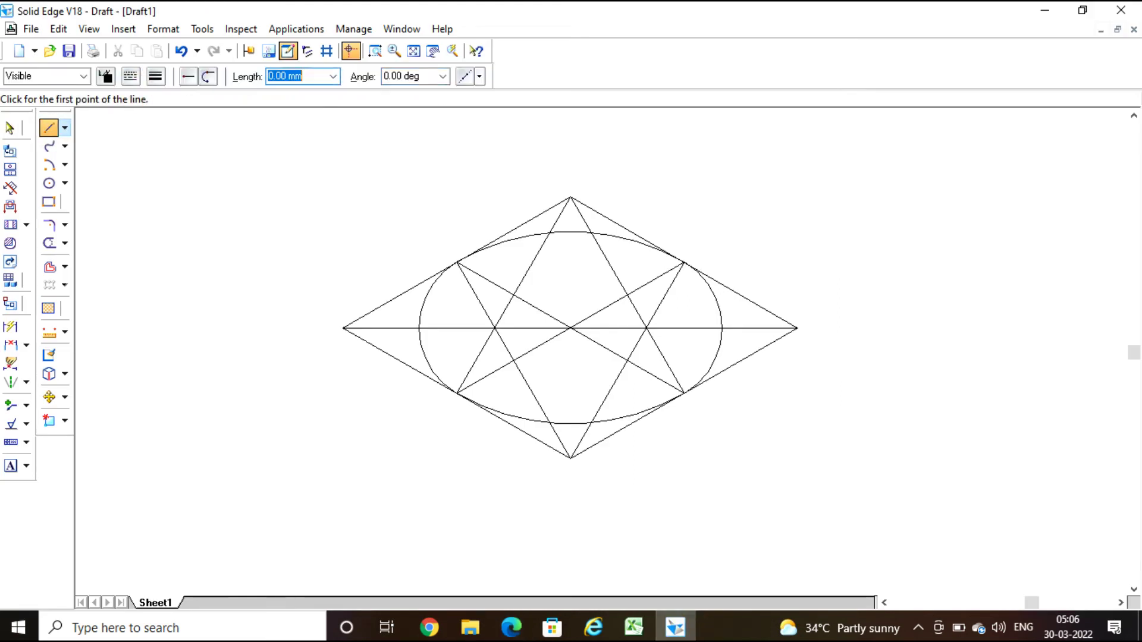
left_click(131, 76)
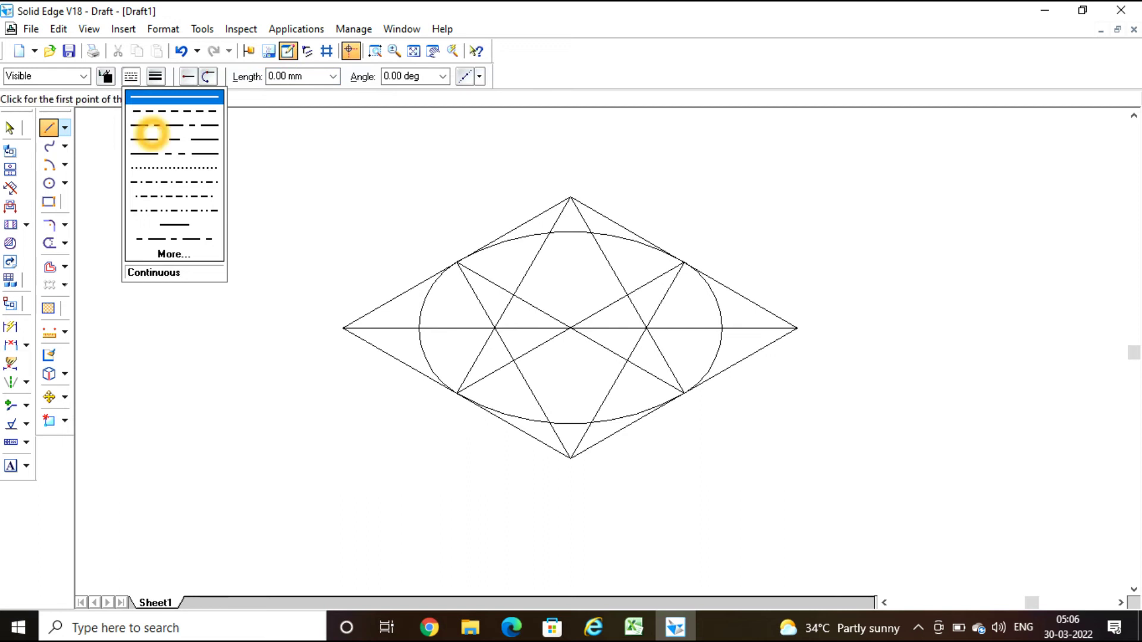
left_click(156, 126)
left_click(156, 76)
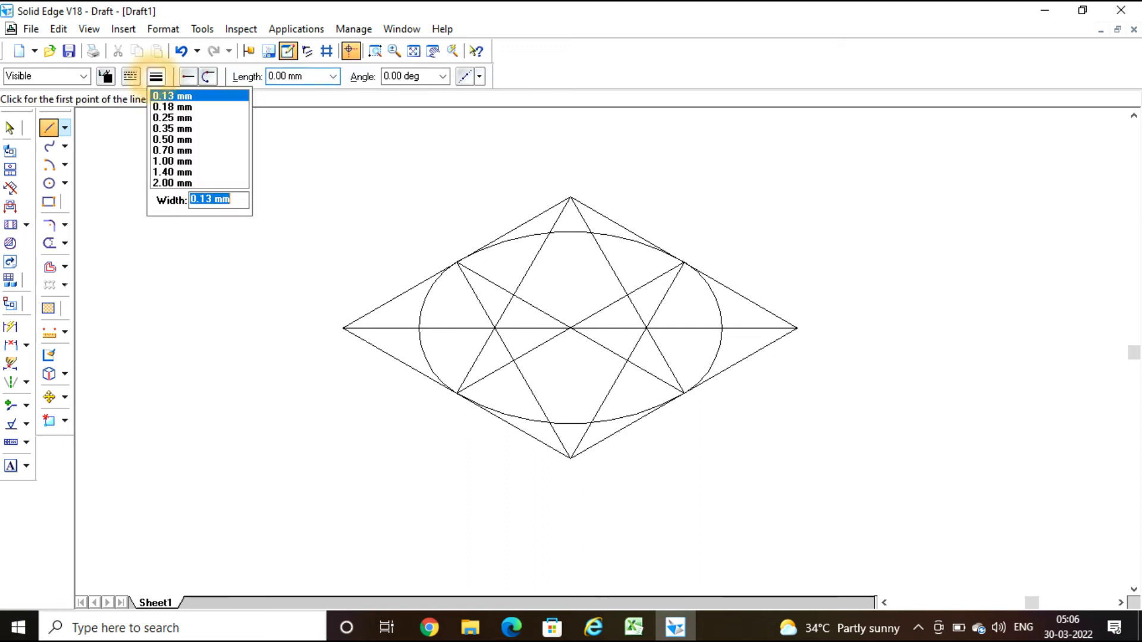
left_click(164, 96)
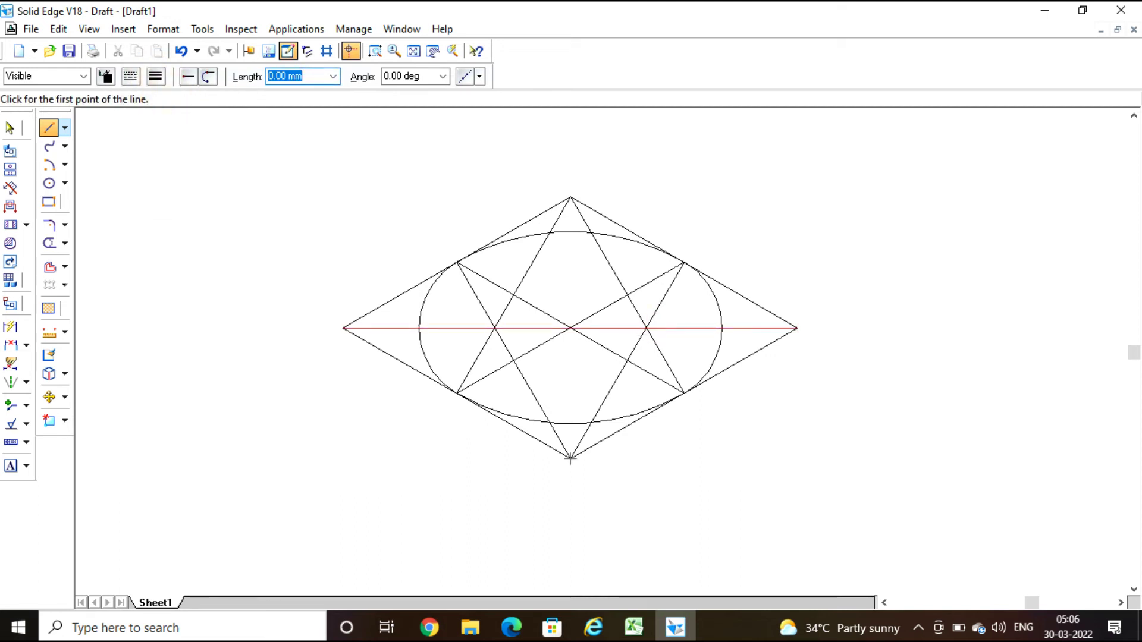
left_click(571, 328)
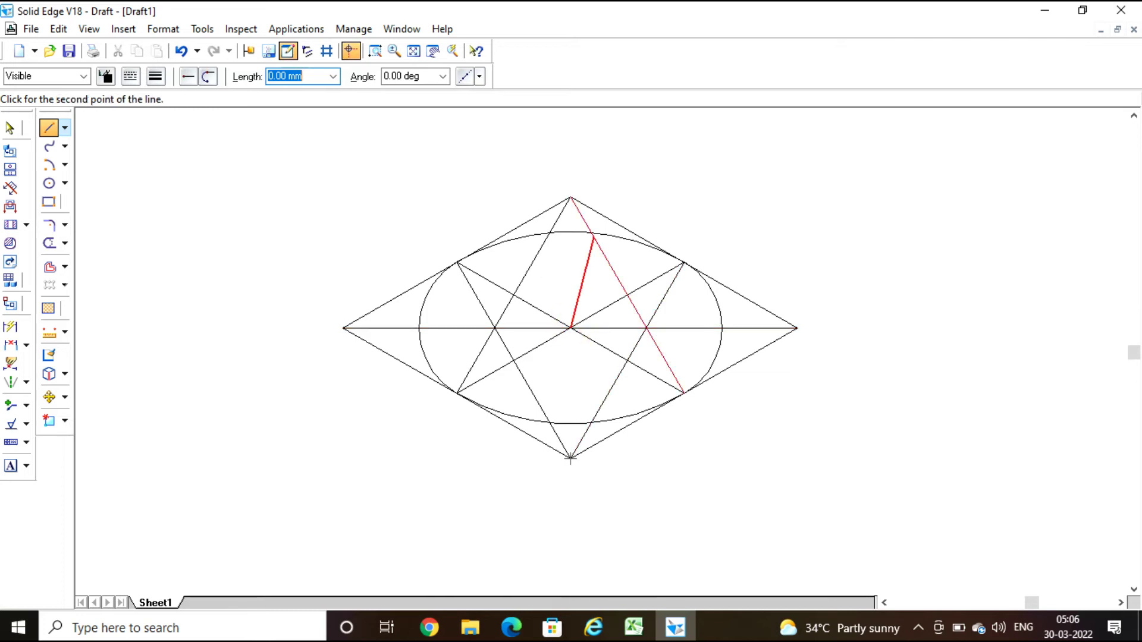
left_click(570, 140)
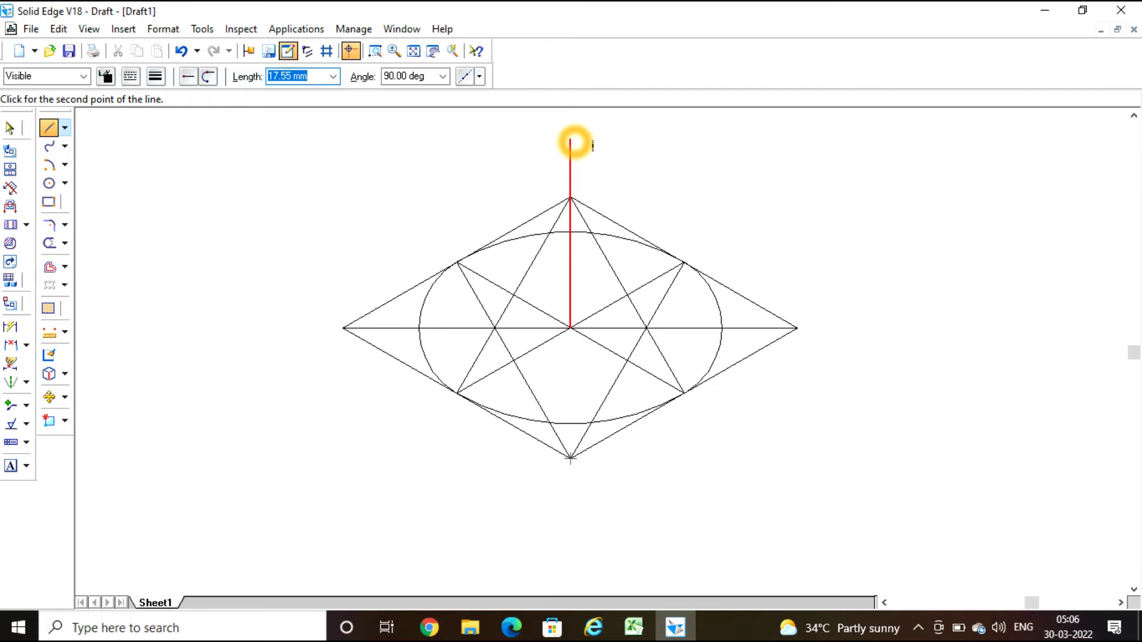
type("40*0.816")
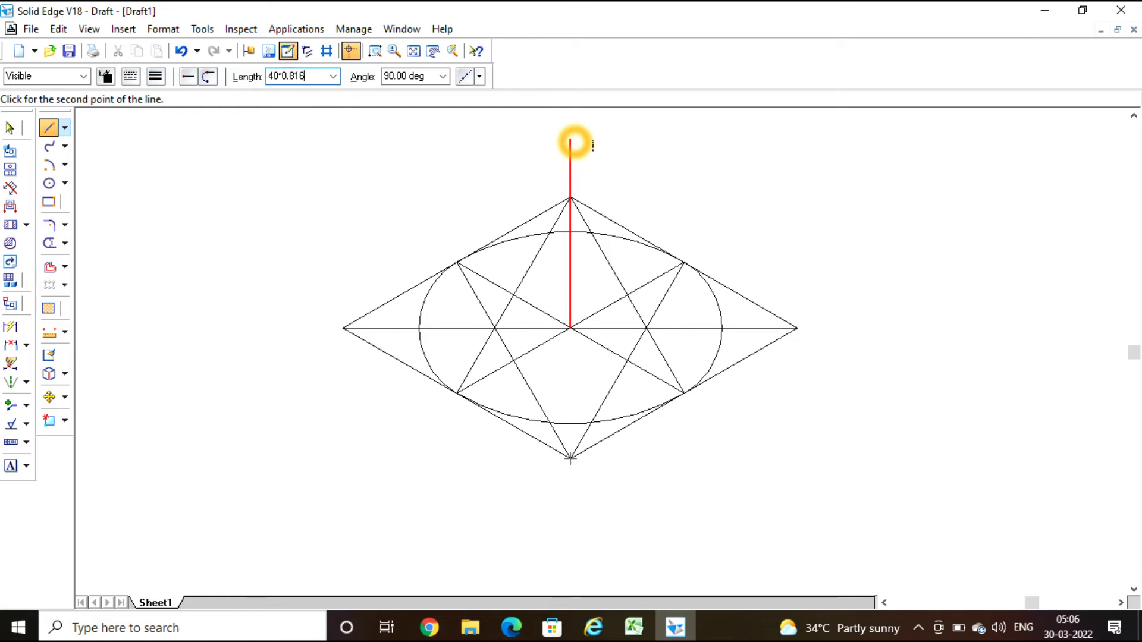
key("Tab")
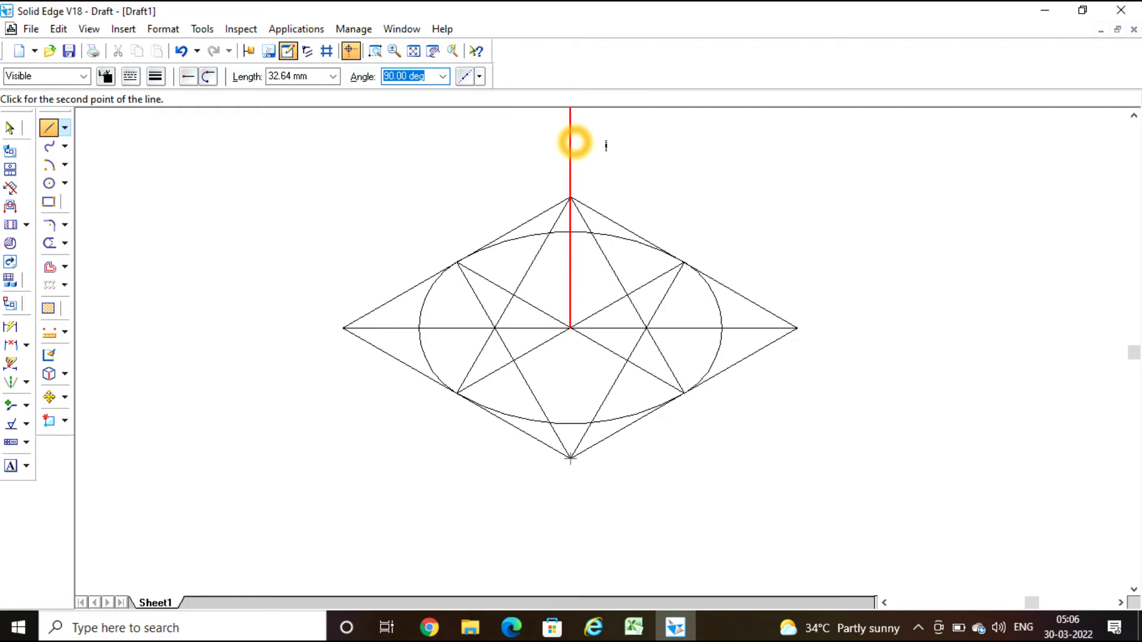
type("90")
key("Tab")
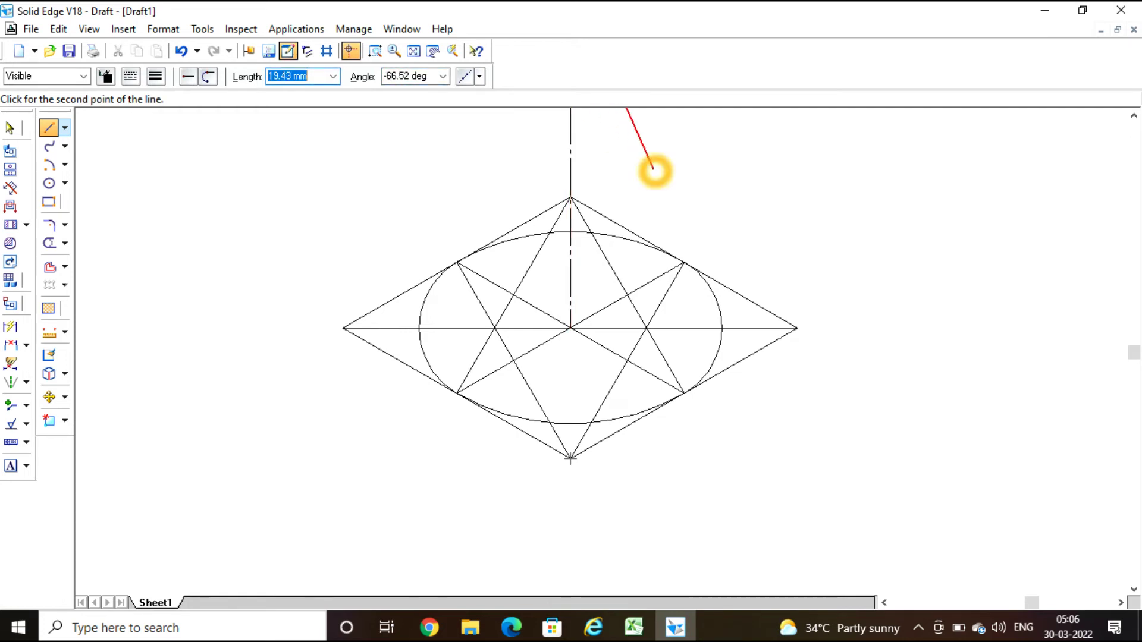
left_click(655, 170)
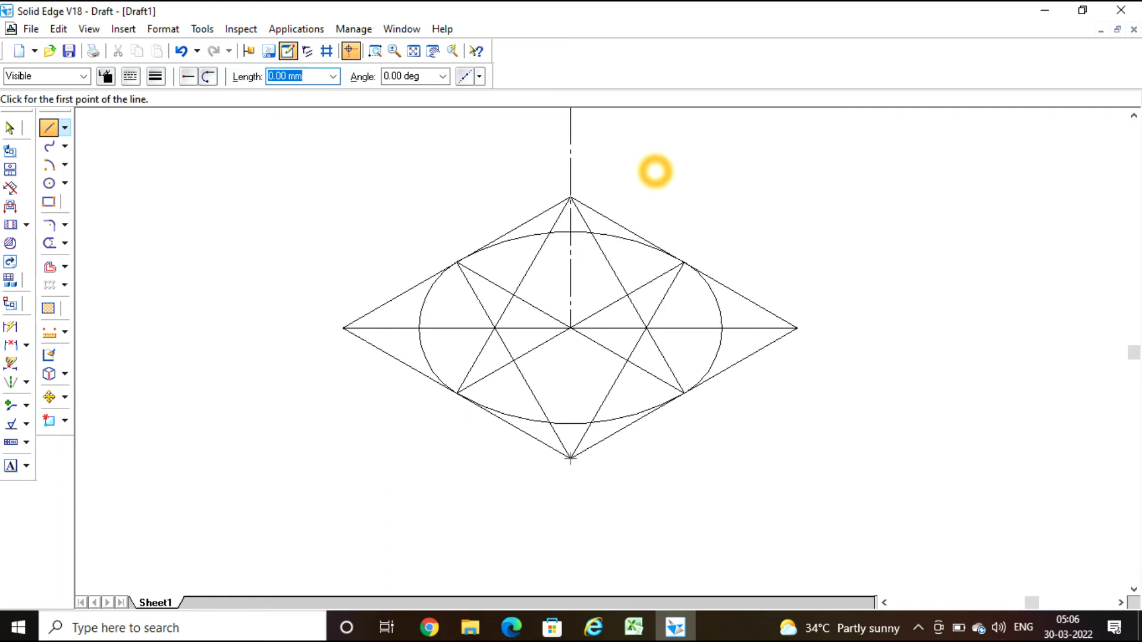
Draw the cone's two slant edges from the axis's upper end to the base ellipse, left about 32 mm and right about 34 mm long
scroll(655, 171, "up", 5)
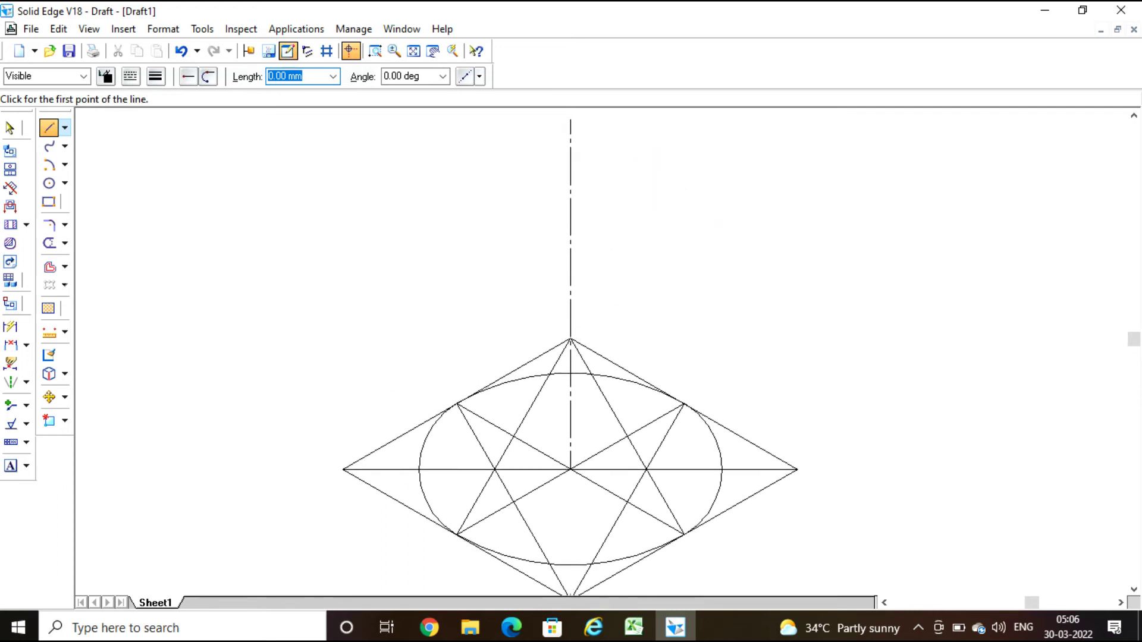
scroll(718, 233, "up", 1)
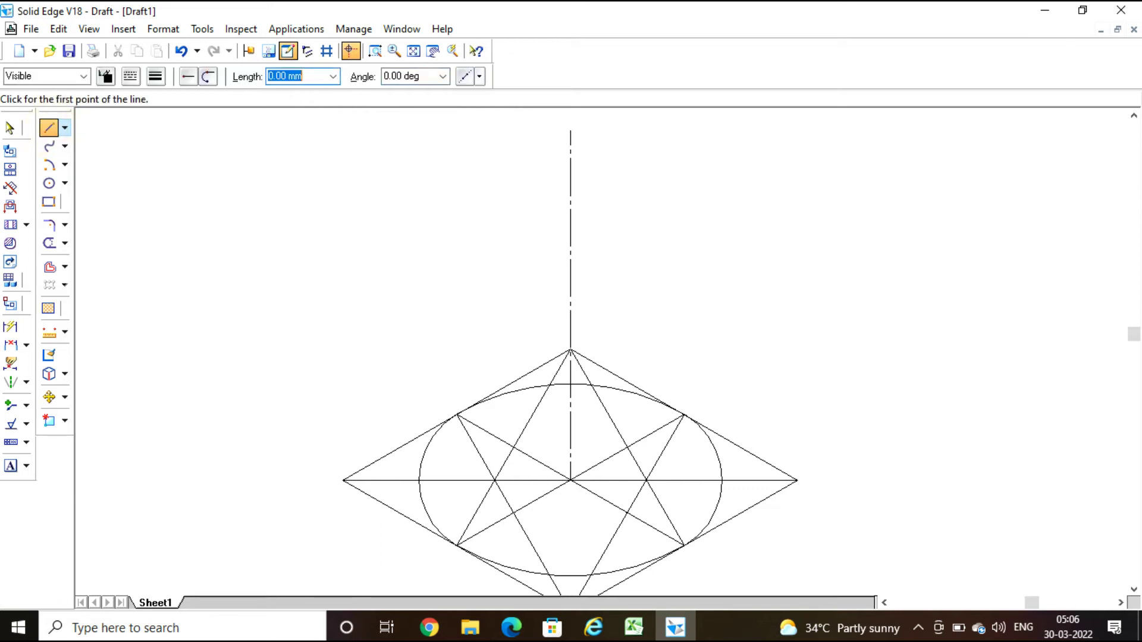
left_click(569, 173)
left_click(576, 143)
left_click(569, 131)
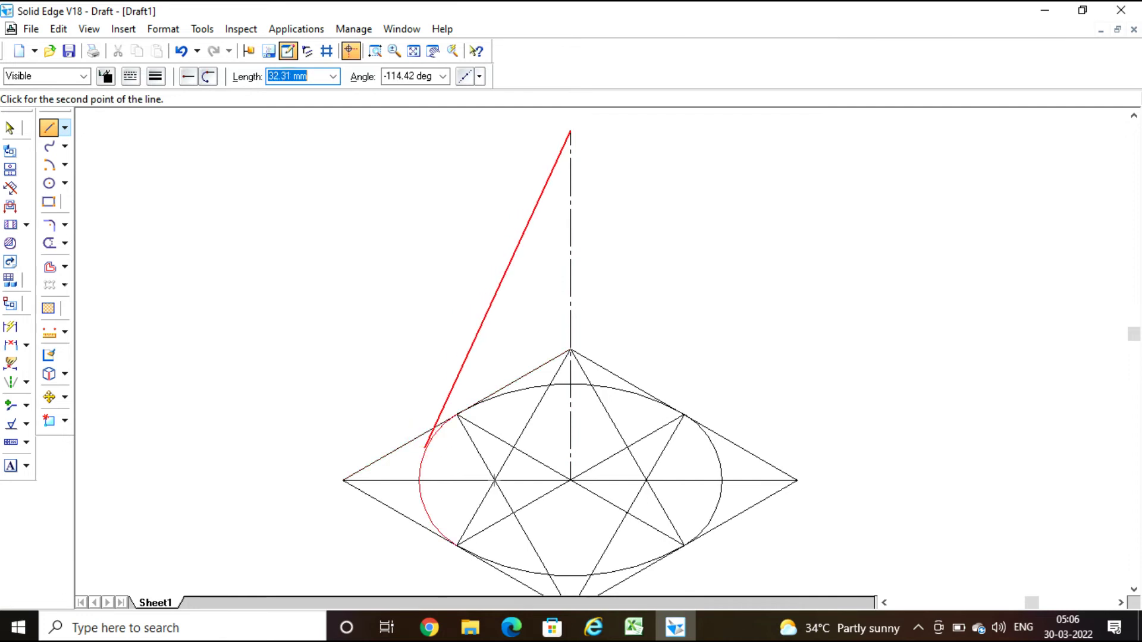
left_click(415, 473)
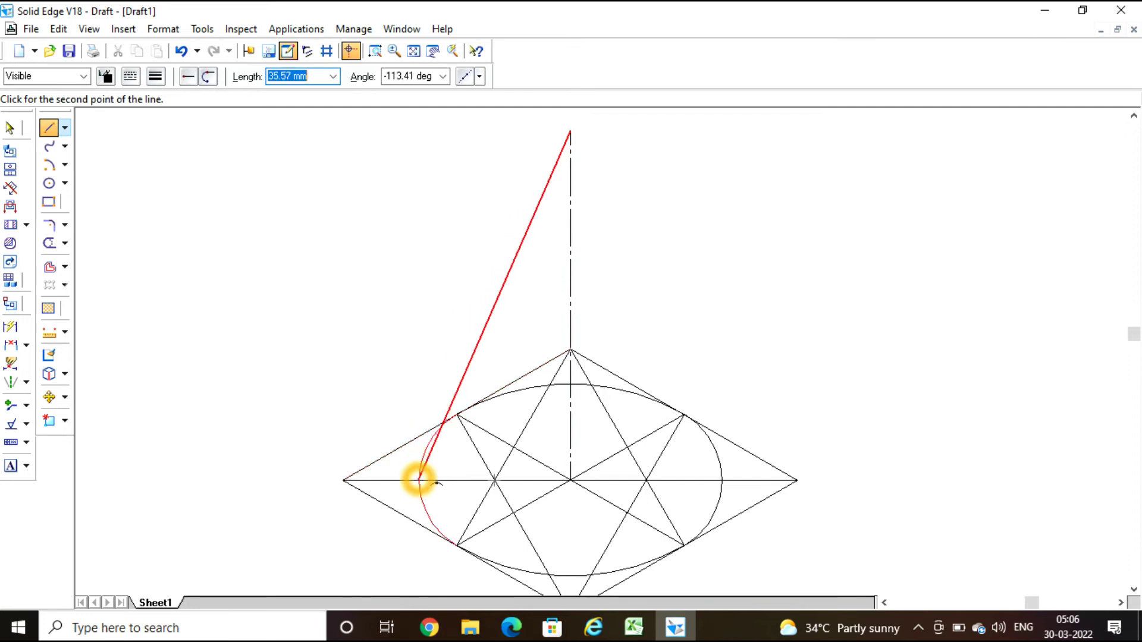
left_click(427, 446)
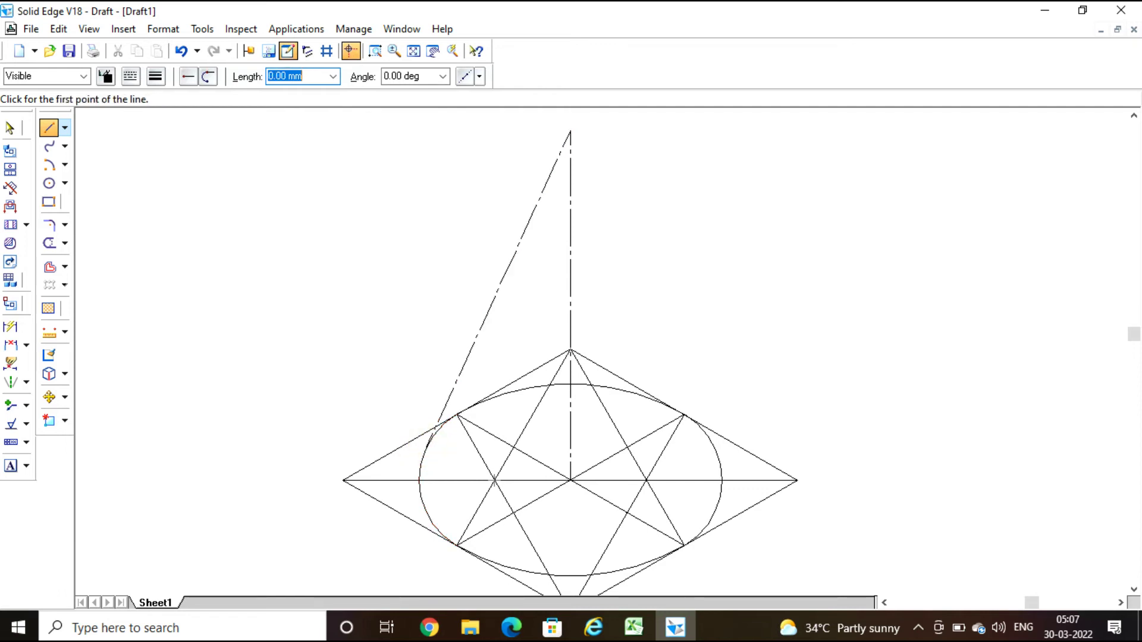
left_click(571, 135)
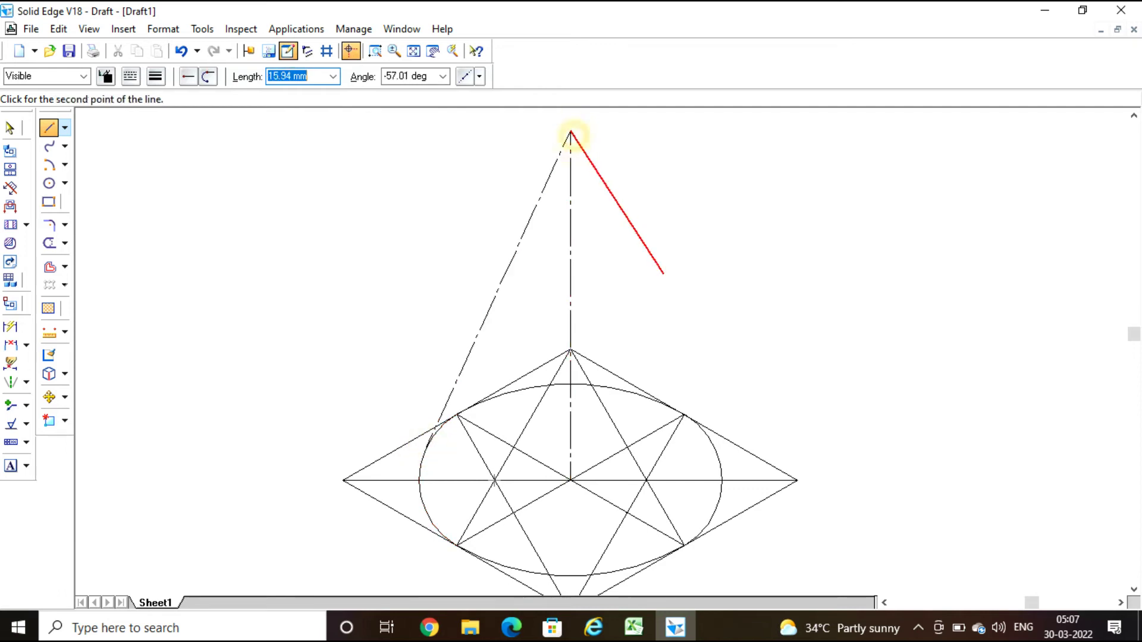
left_click(721, 464)
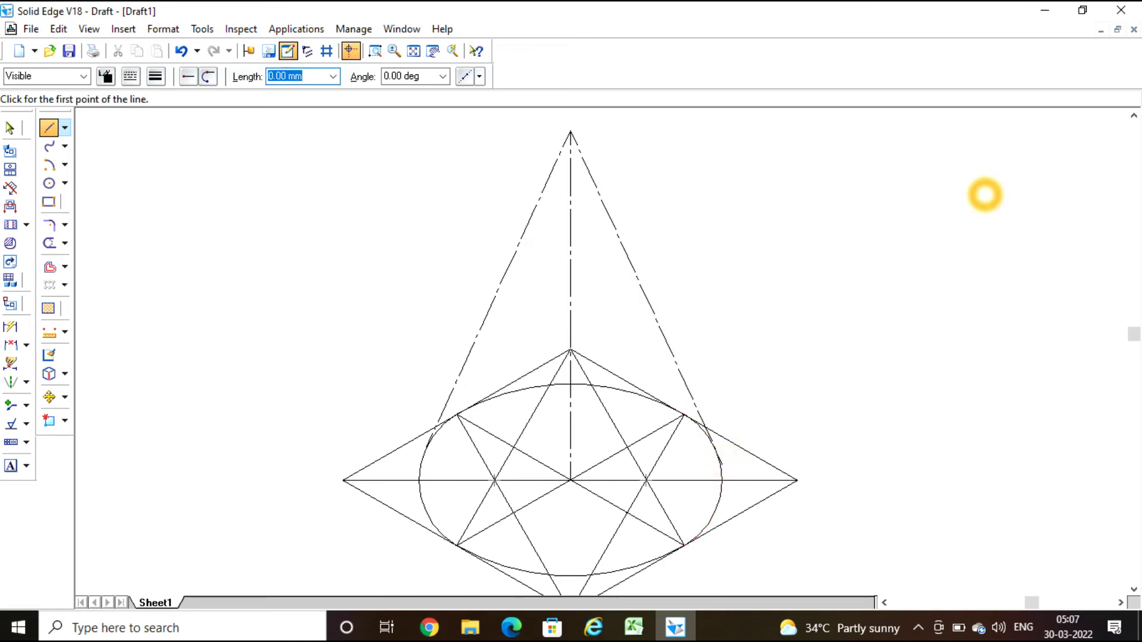
key("Escape")
Change the line type of both slant edges of the cone to Continuous
left_click(637, 276)
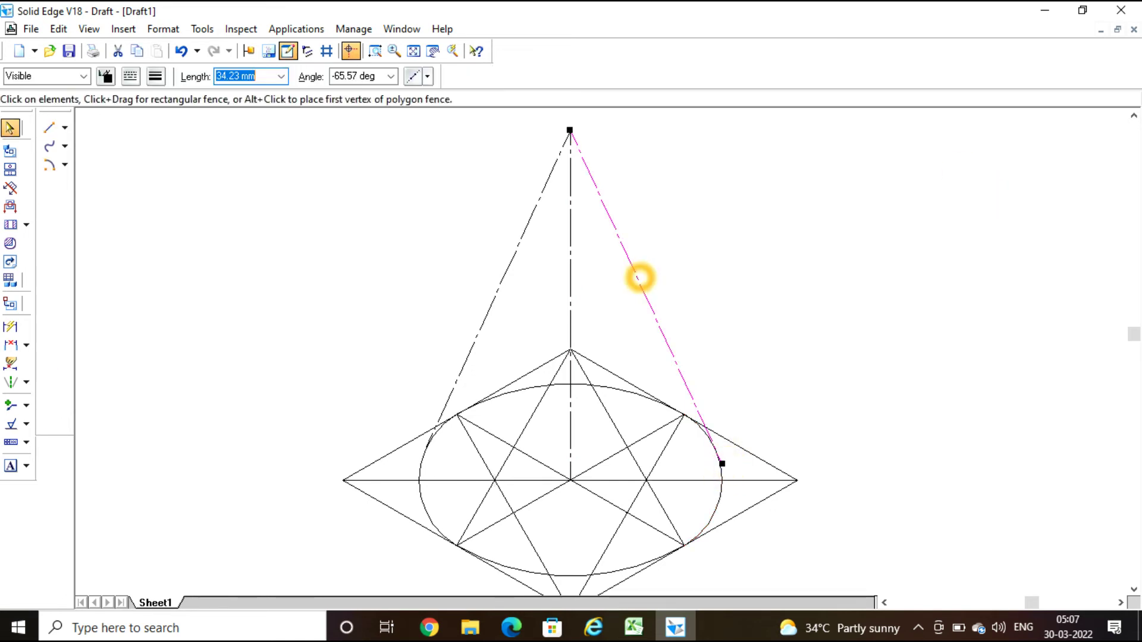
left_click(525, 253, "ctrl")
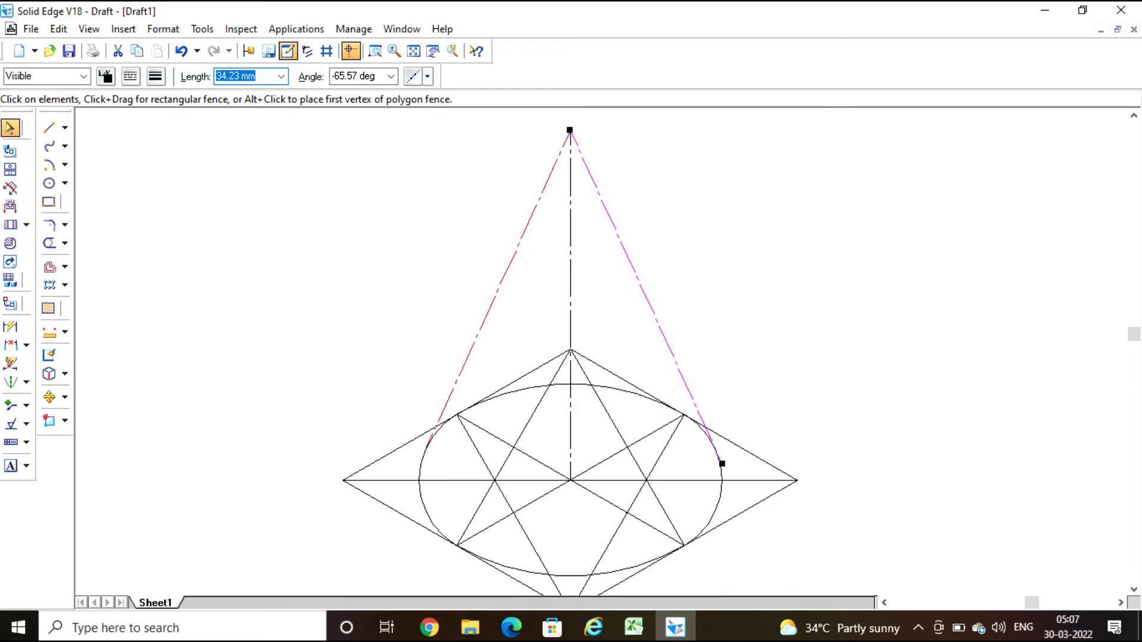
left_click(130, 76)
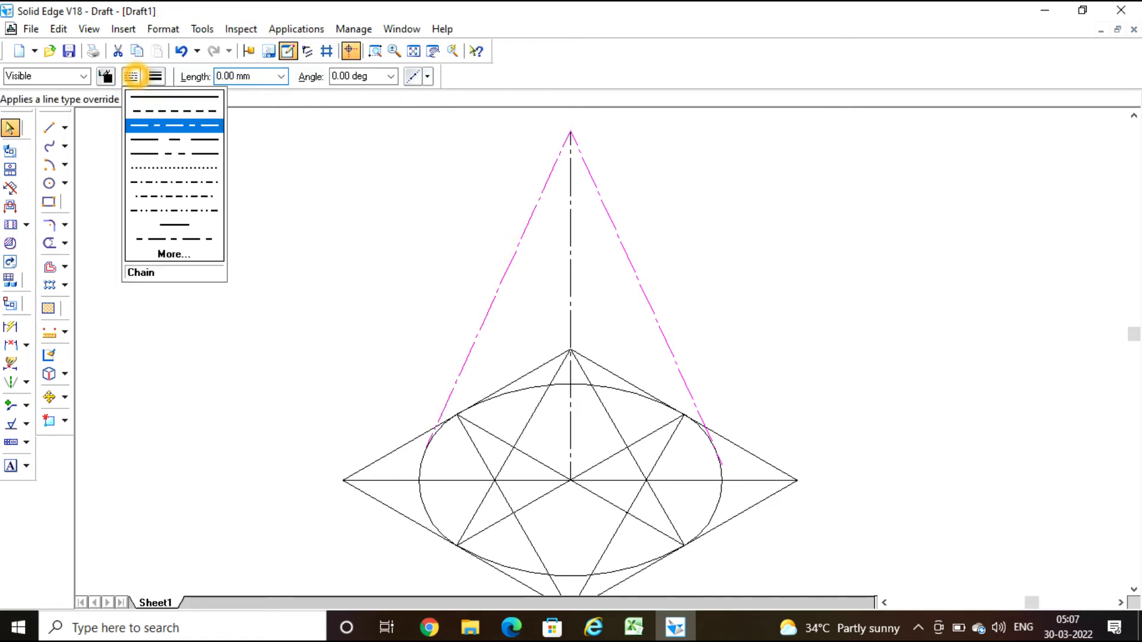
left_click(154, 98)
left_click(877, 222)
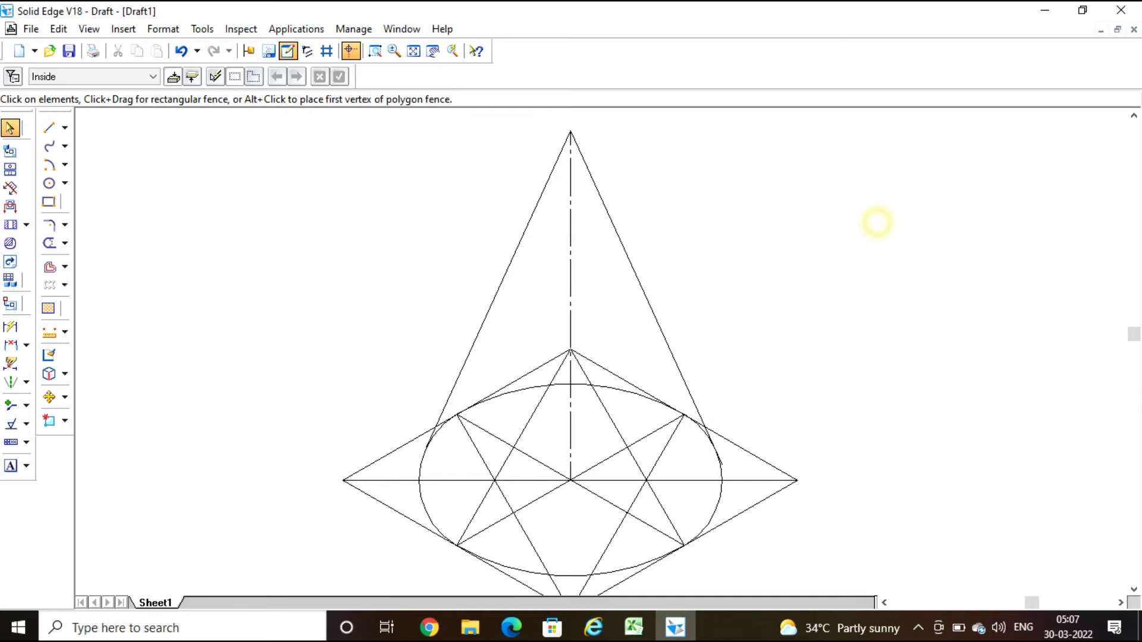
left_click(876, 222)
left_click(780, 219)
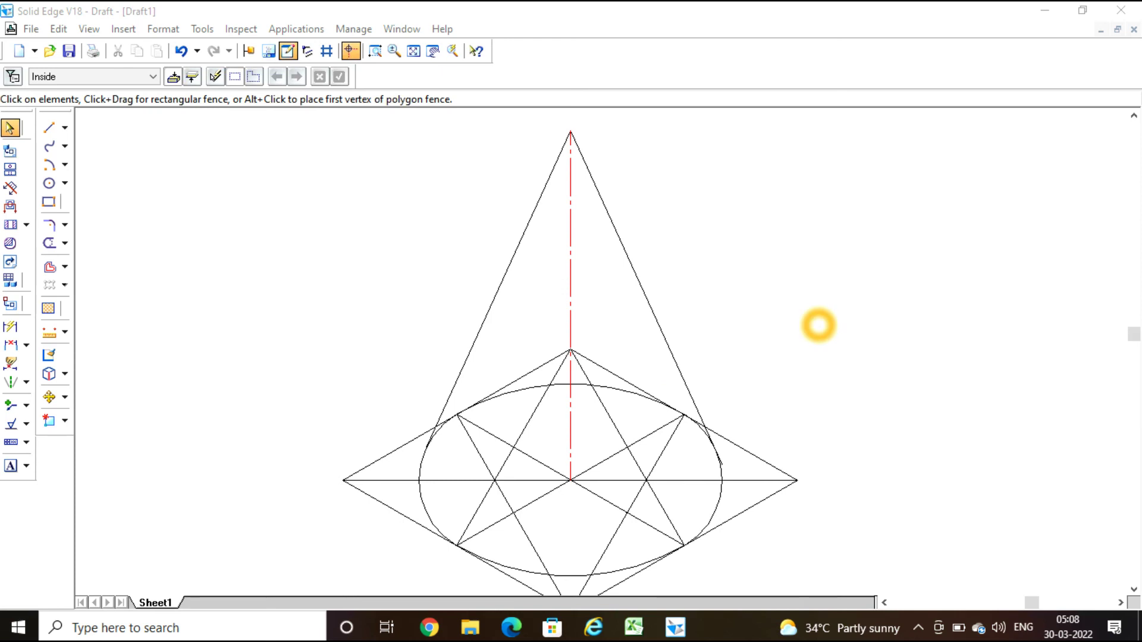
Move the whole cone construction, without copying it, from its base centre to the centre of the cube's top face
left_click(413, 51)
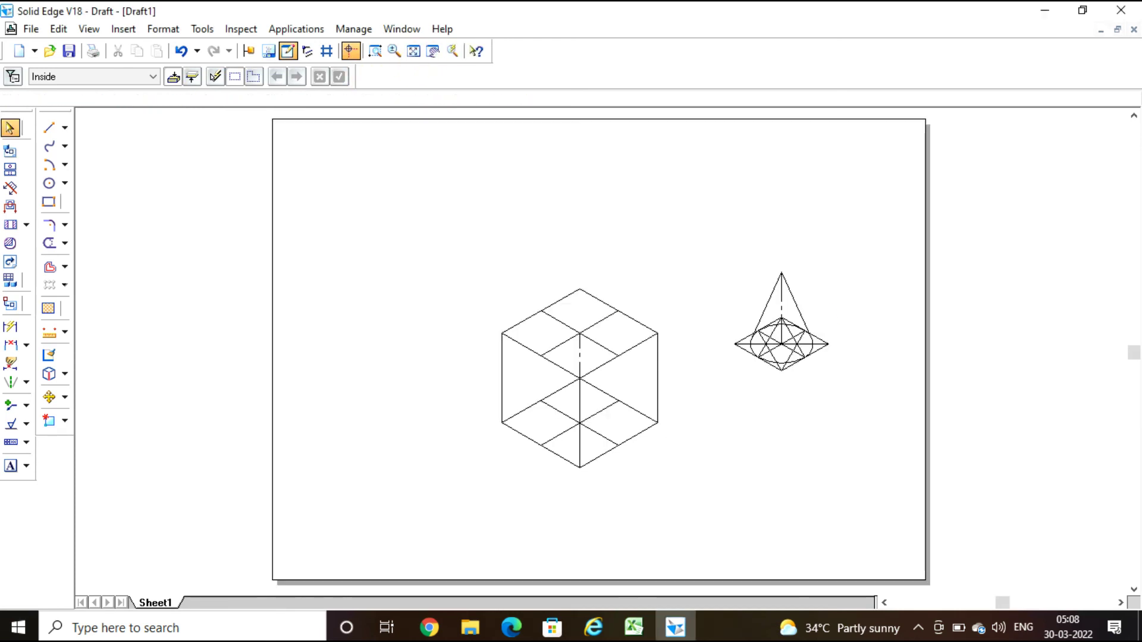
left_click(756, 386)
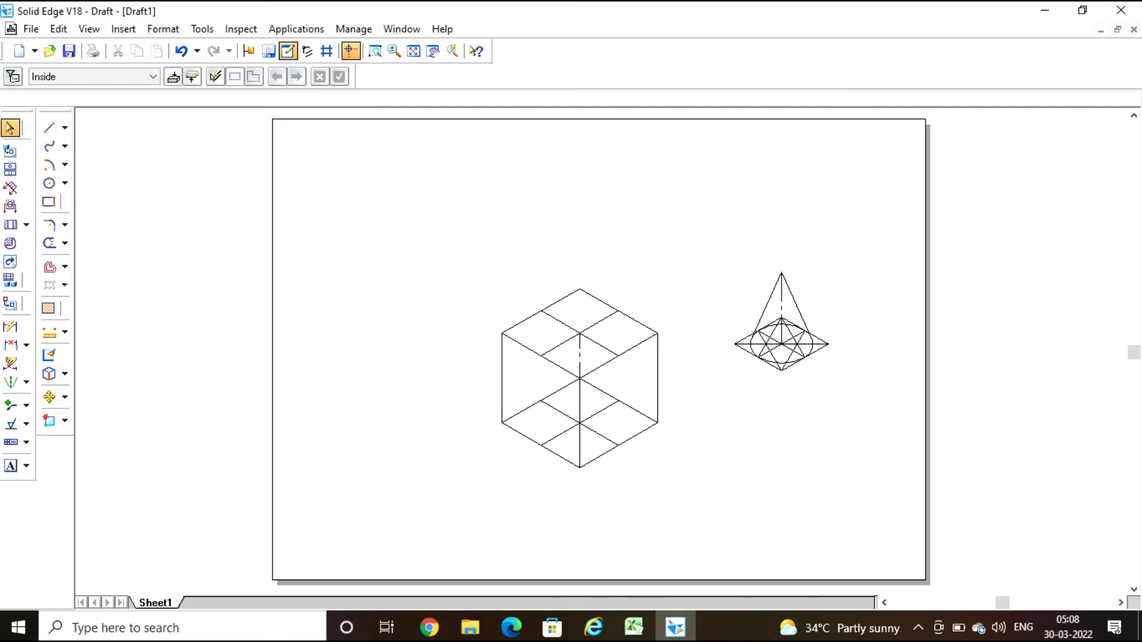
left_click(374, 50)
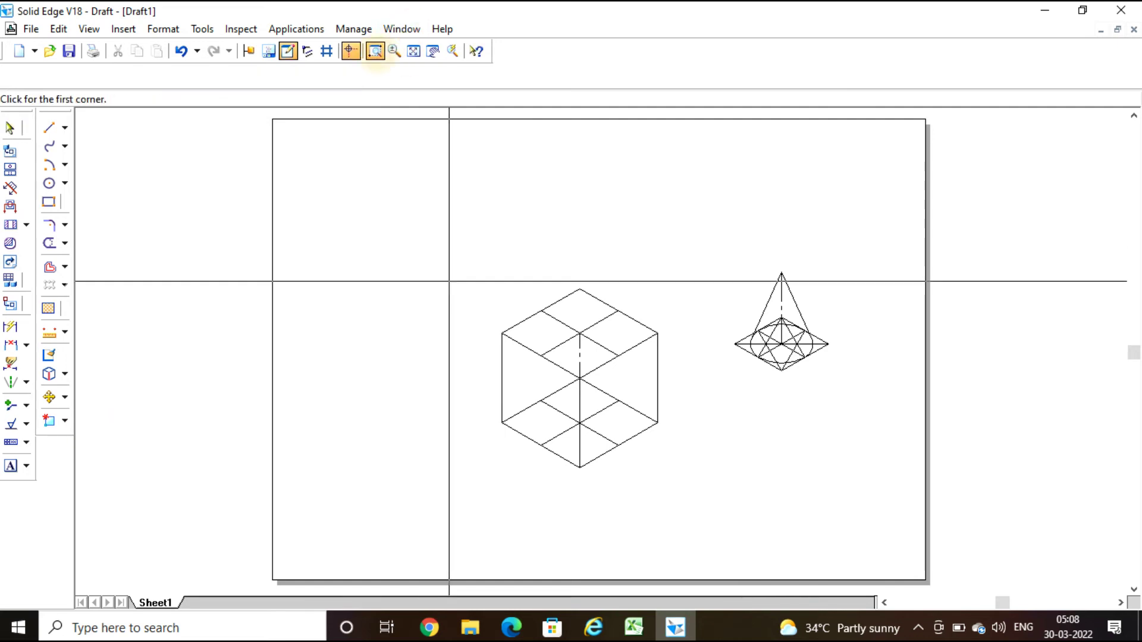
left_click(402, 170)
left_click(888, 520)
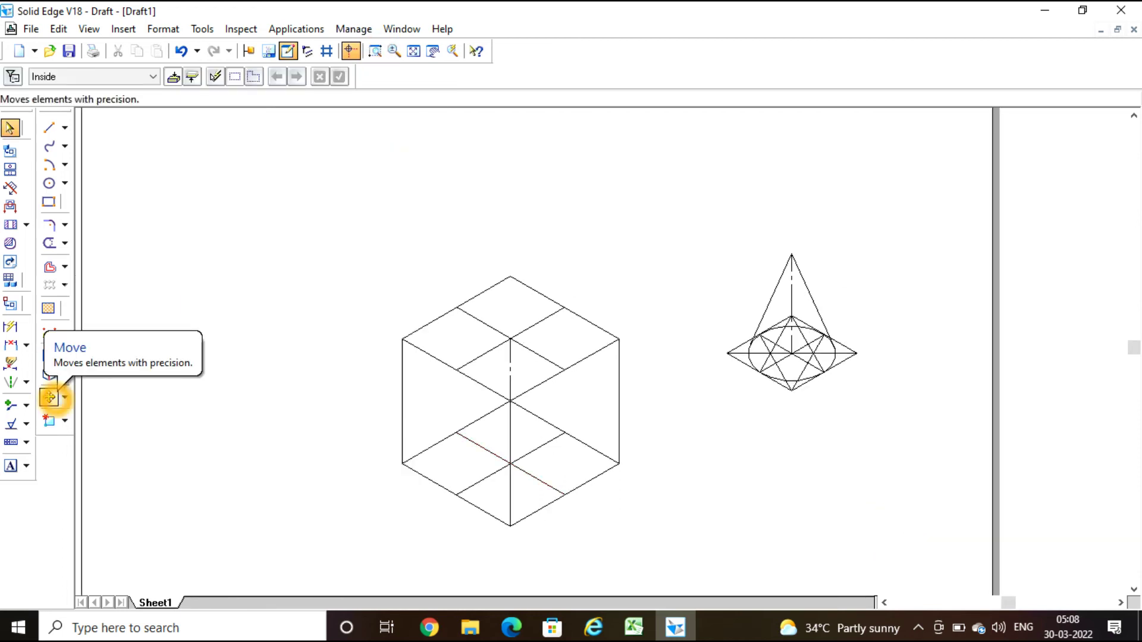
left_click(48, 397)
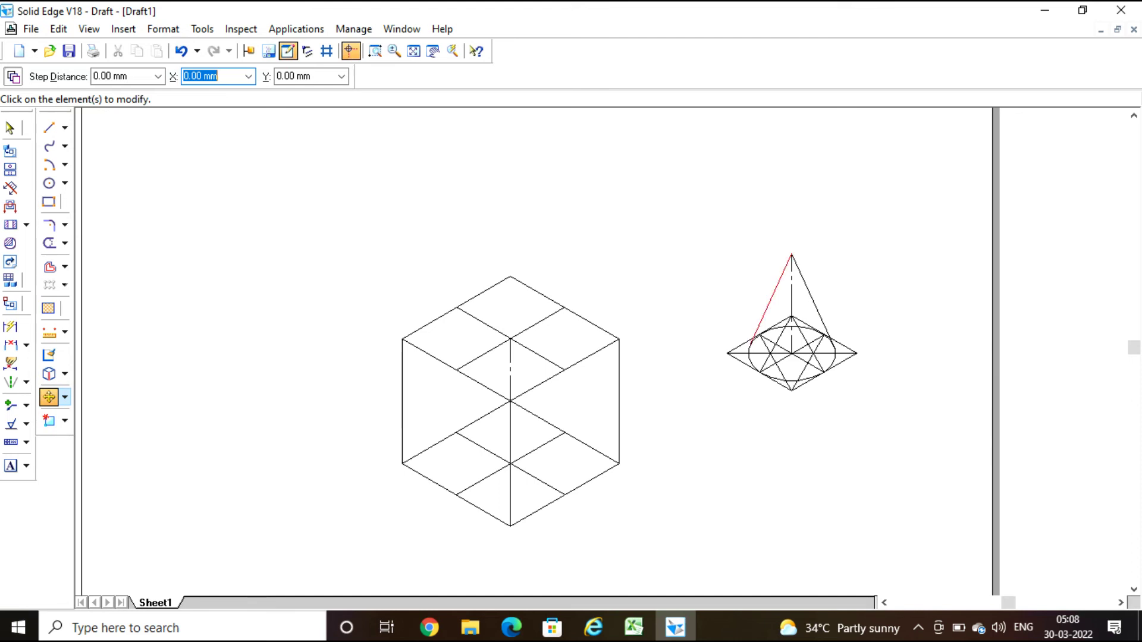
left_click_drag(691, 206, 942, 493)
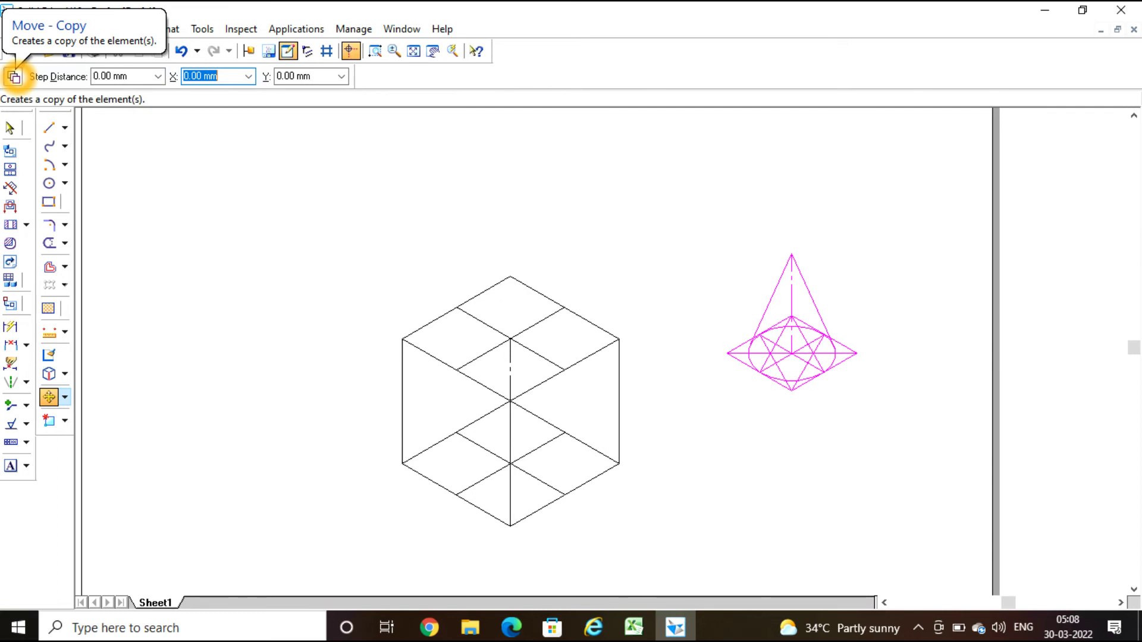
left_click(13, 76)
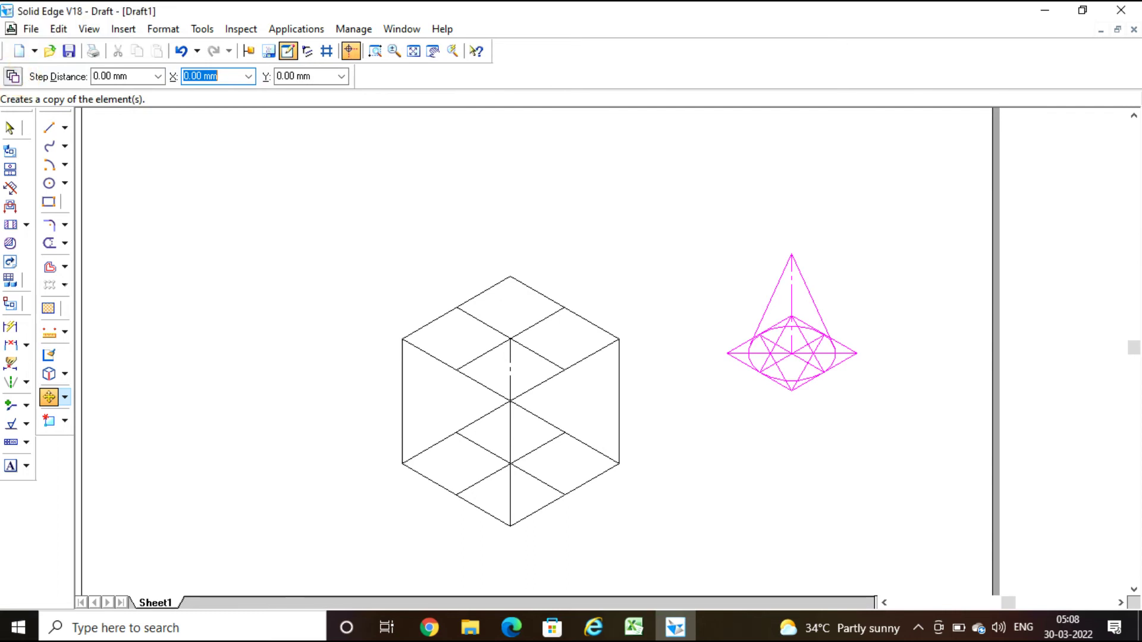
left_click(791, 353)
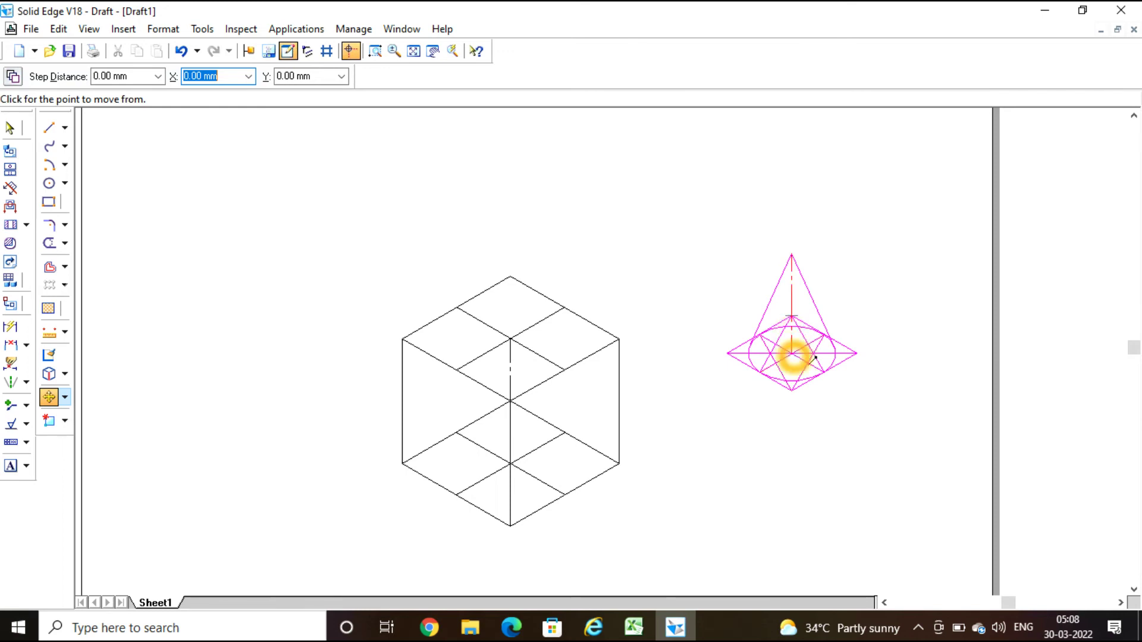
left_click(792, 354)
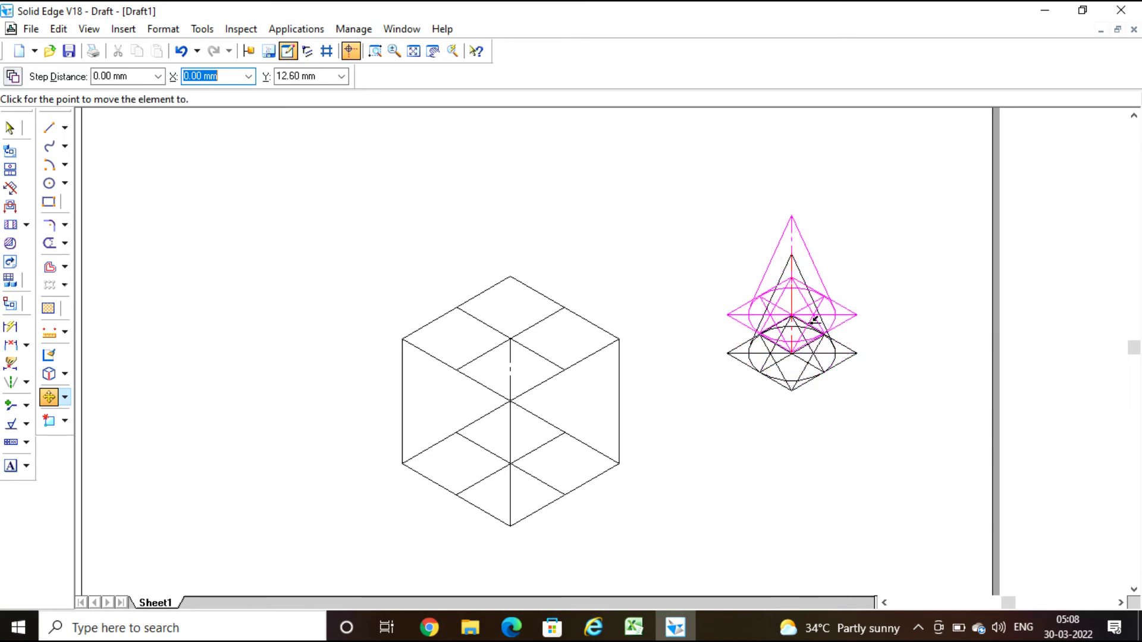
left_click(510, 339)
left_click(505, 275)
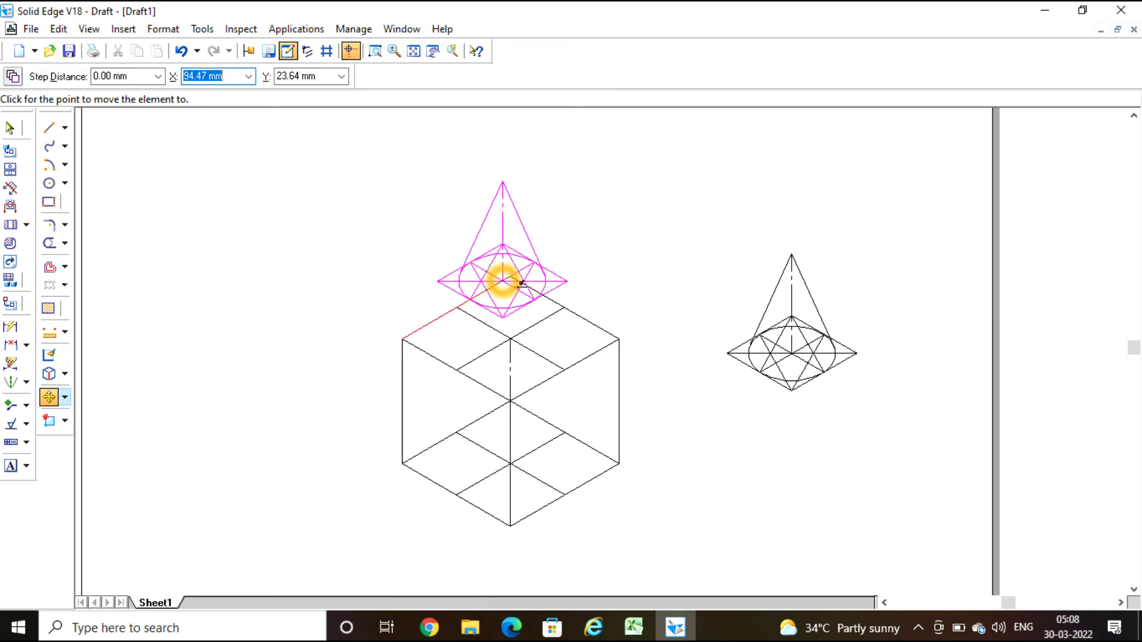
left_click(510, 339)
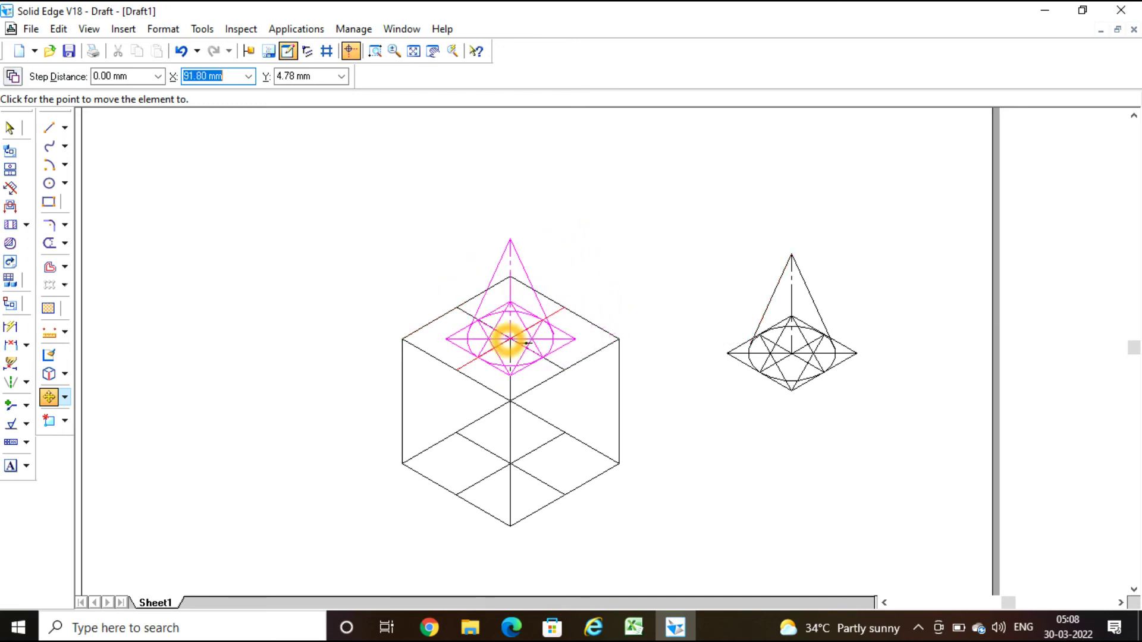
left_click(510, 339)
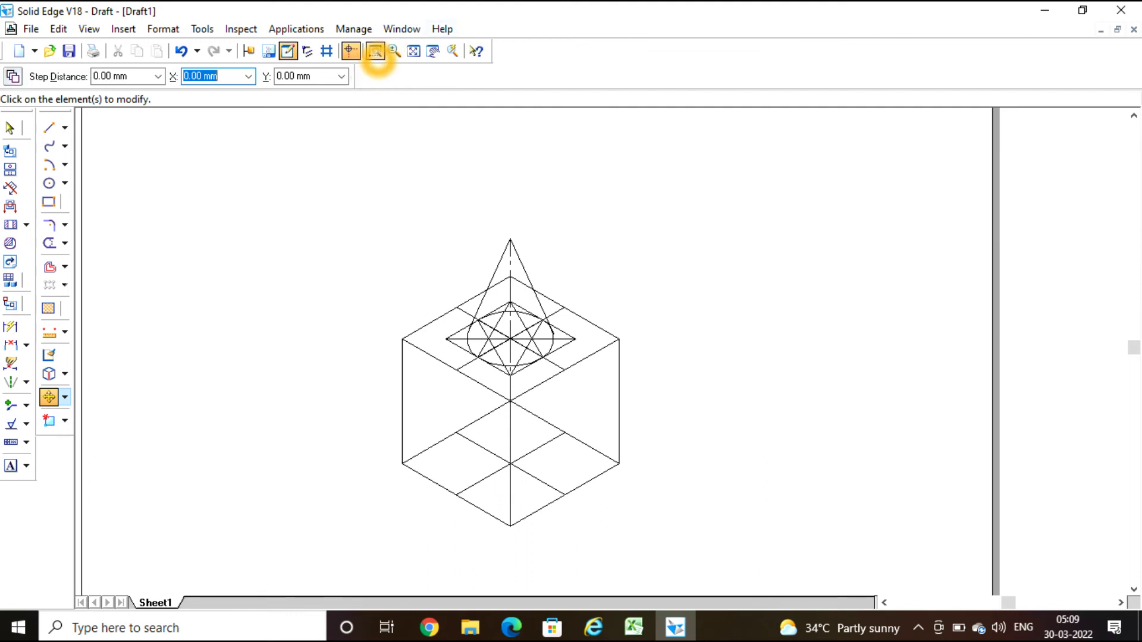
Set the line width of the cone's two slant edges to 0.50 mm
left_click(376, 53)
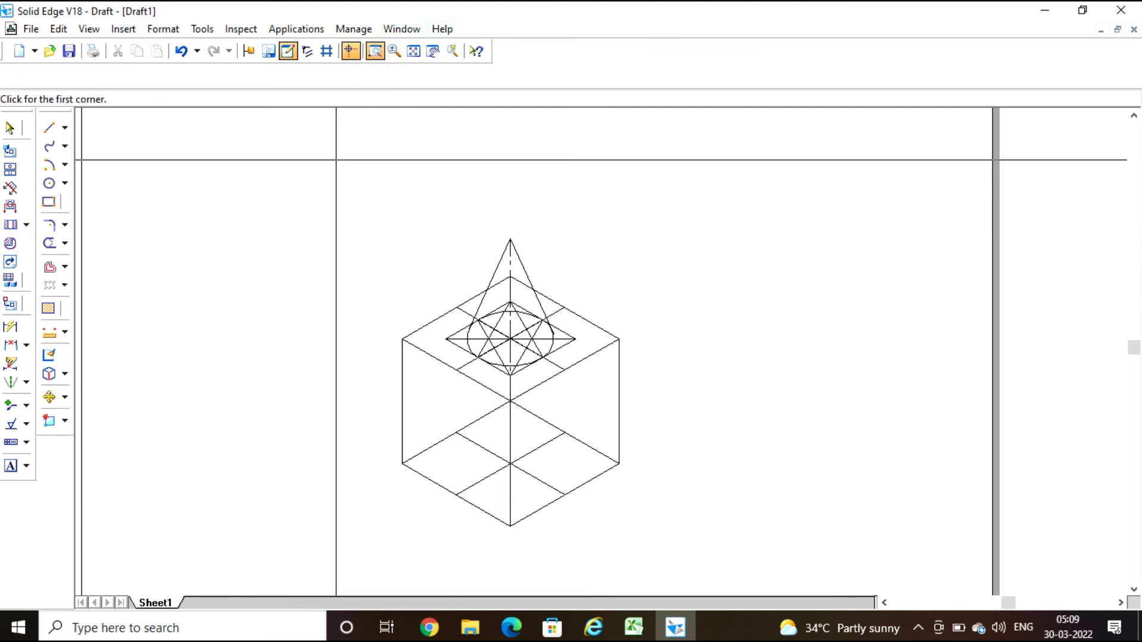
left_click(341, 145)
left_click(706, 554)
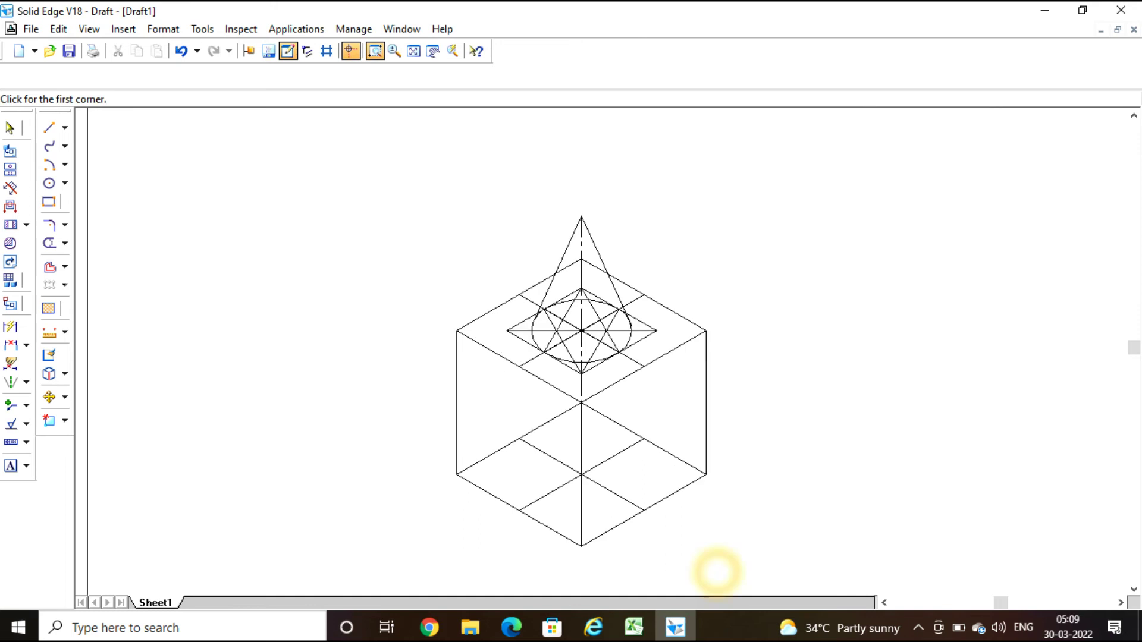
key("Escape")
left_click(877, 292)
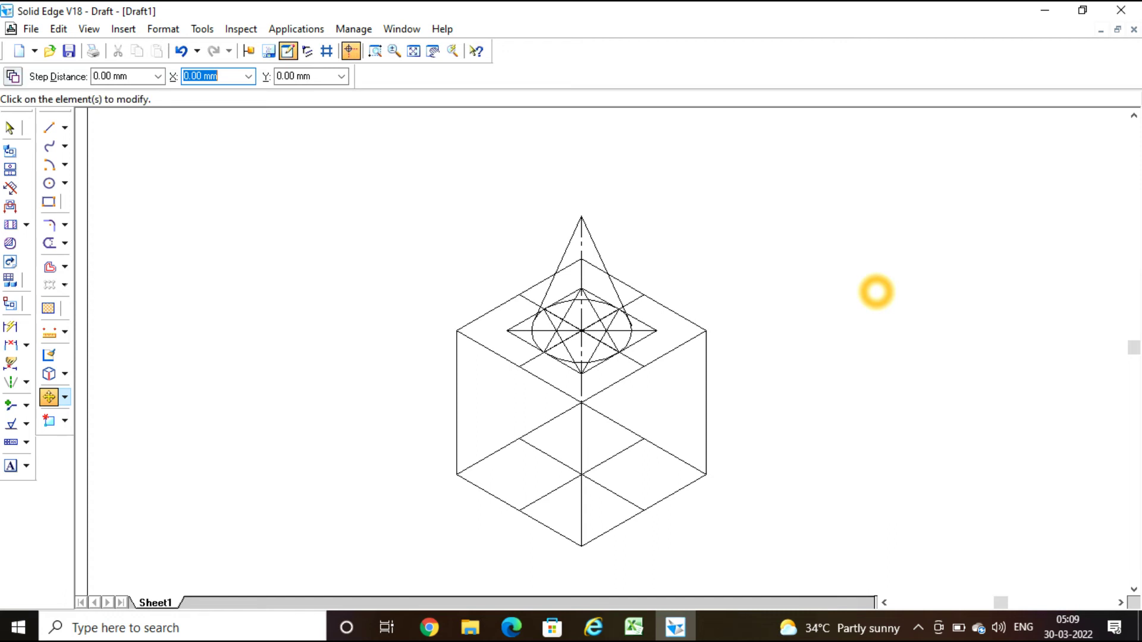
key("Escape")
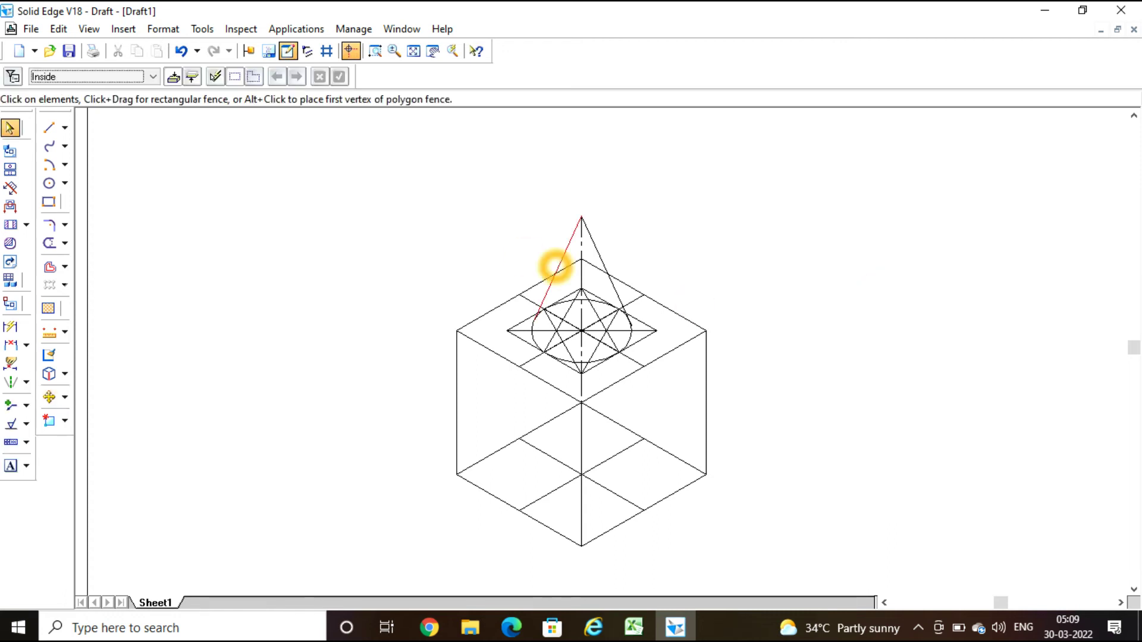
left_click(555, 266)
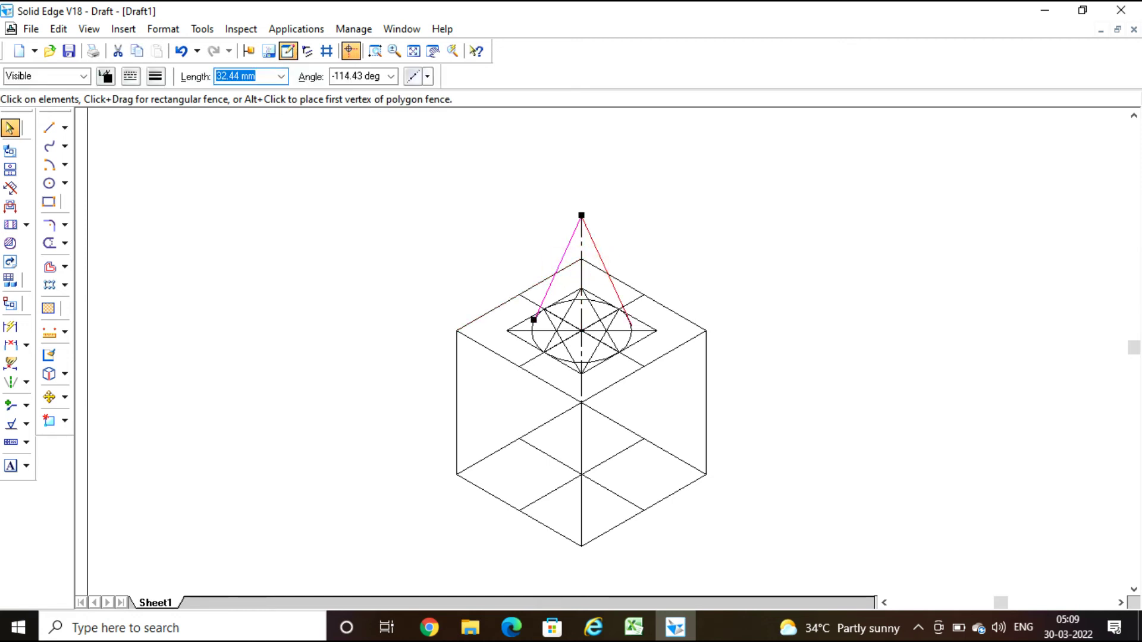
left_click(606, 268, "shift")
left_click(156, 76)
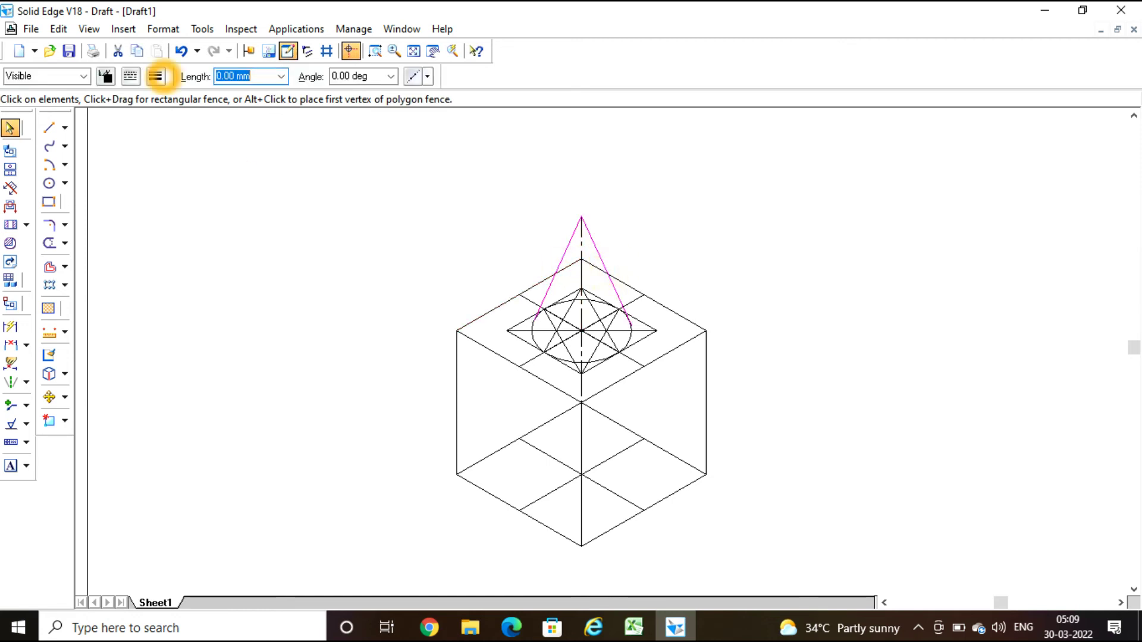
left_click(187, 138)
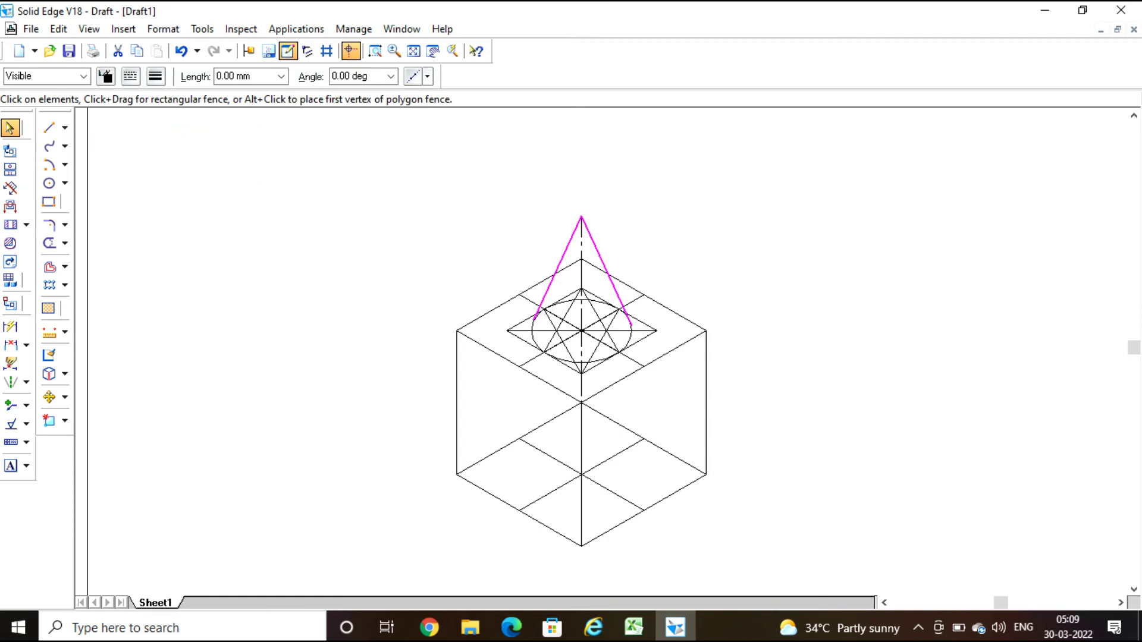
left_click(697, 226)
Split the left and right end arcs of the cone's base ellipse where the slant edges meet them
left_click(544, 340)
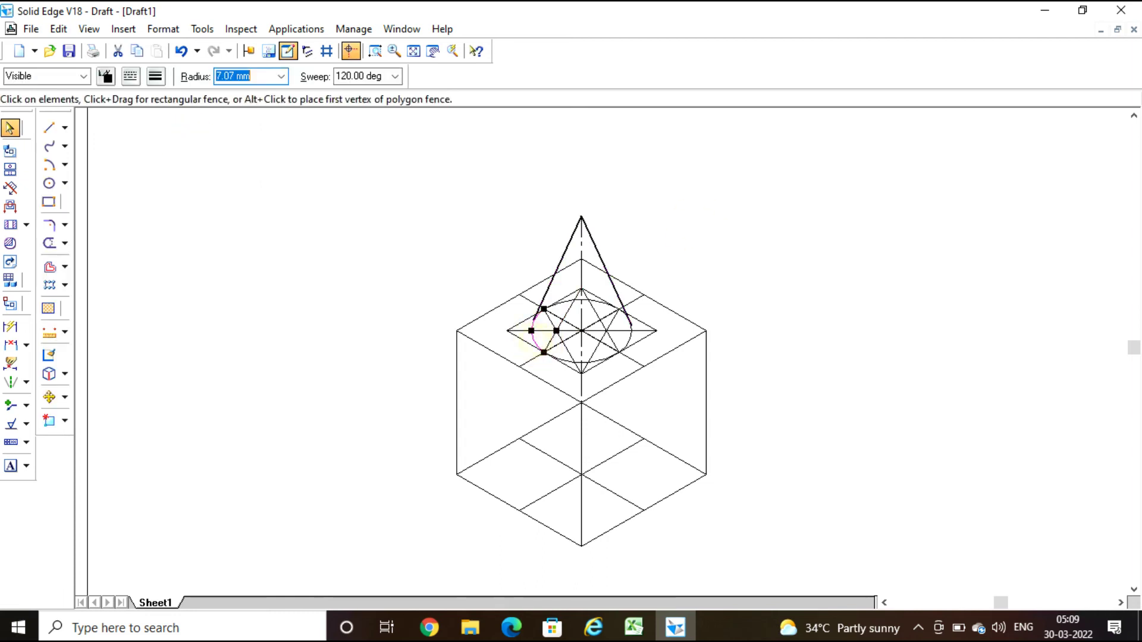
left_click(547, 350)
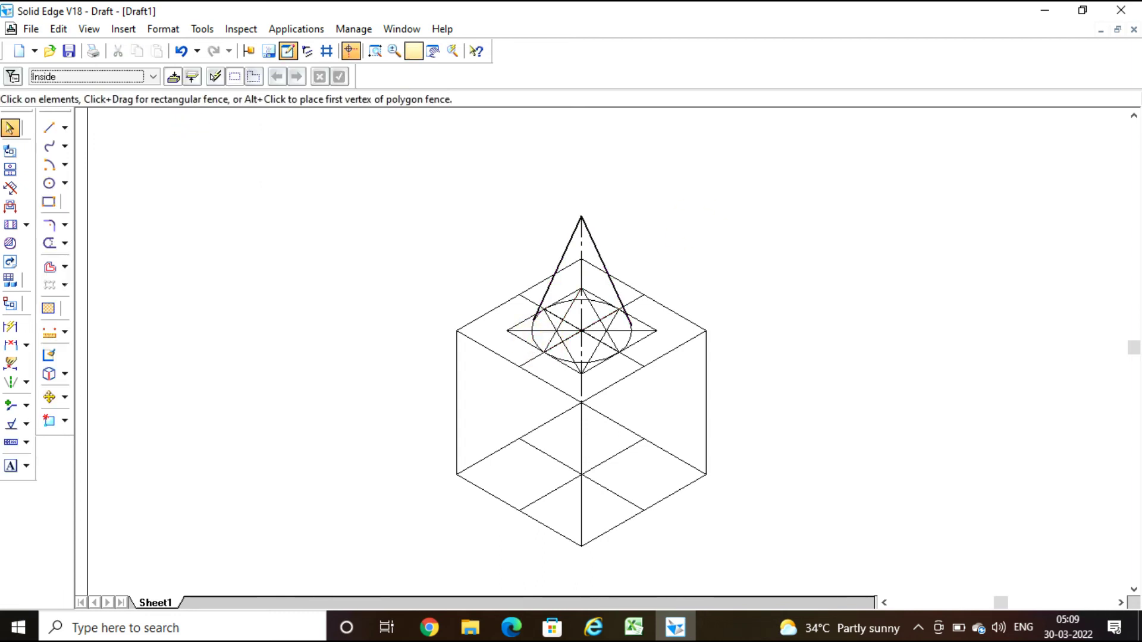
left_click(376, 51)
left_click(457, 226)
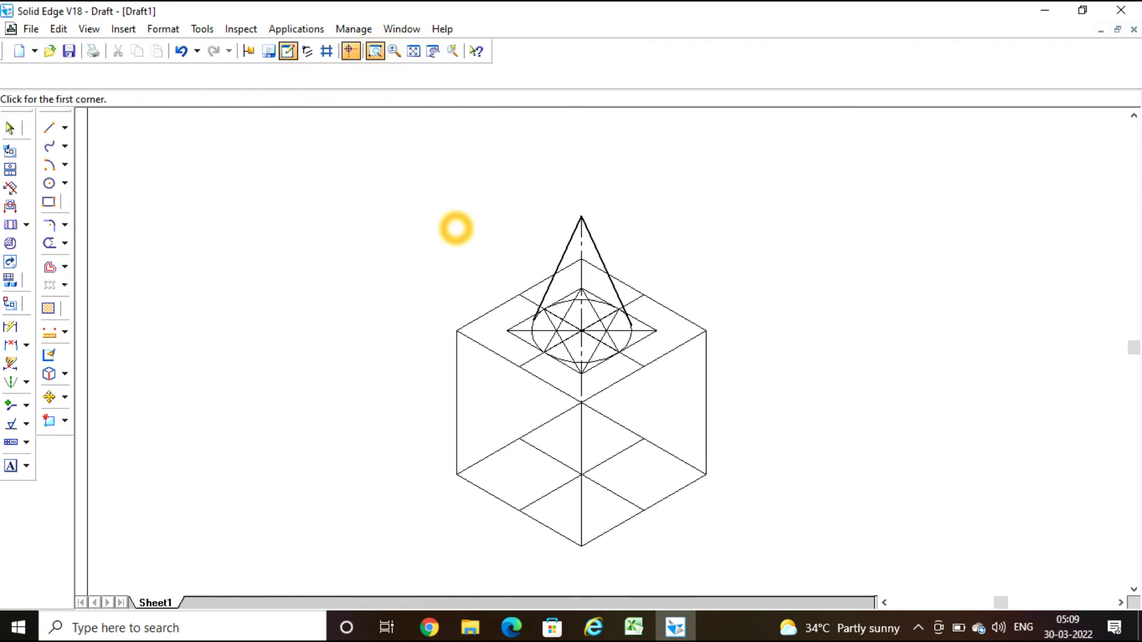
left_click(737, 431)
key("Escape")
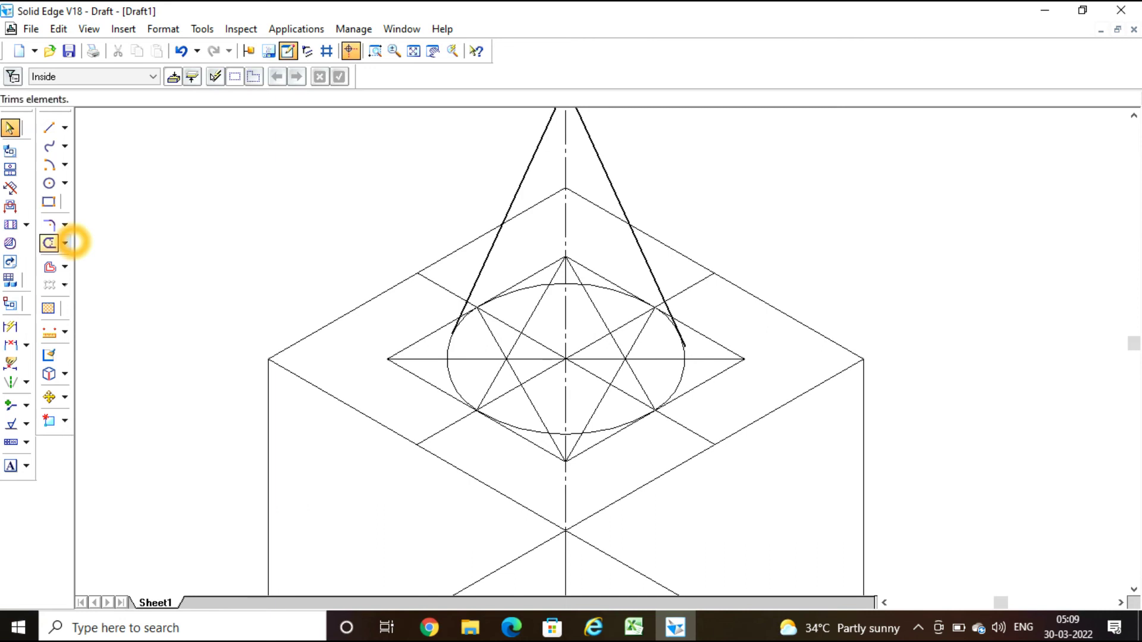
left_click(65, 242)
left_click(108, 303)
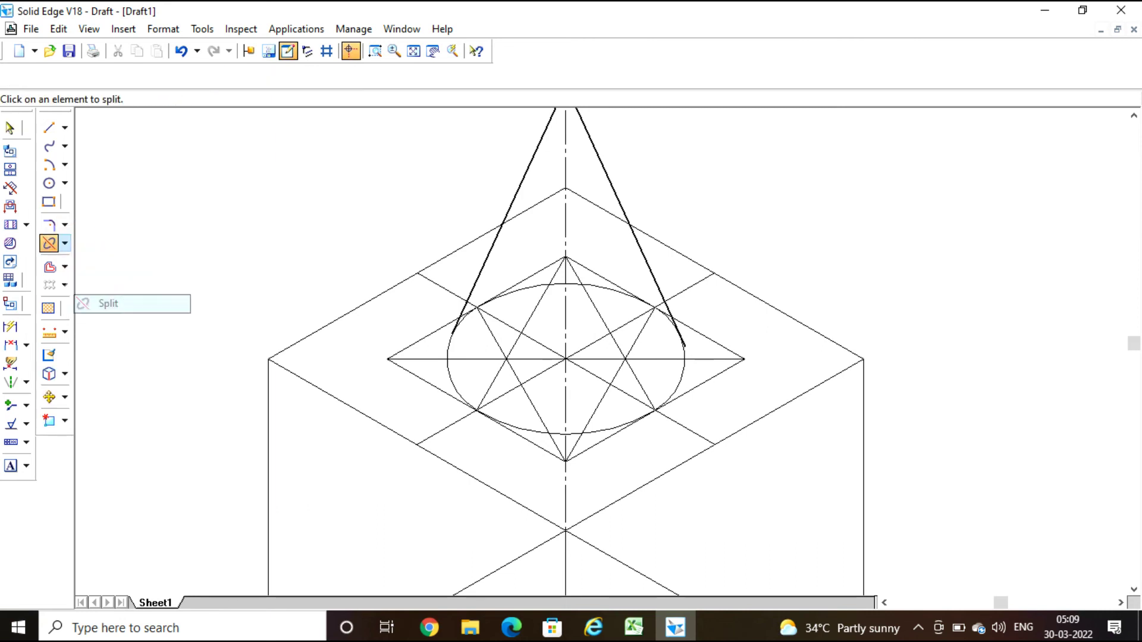
left_click(446, 378)
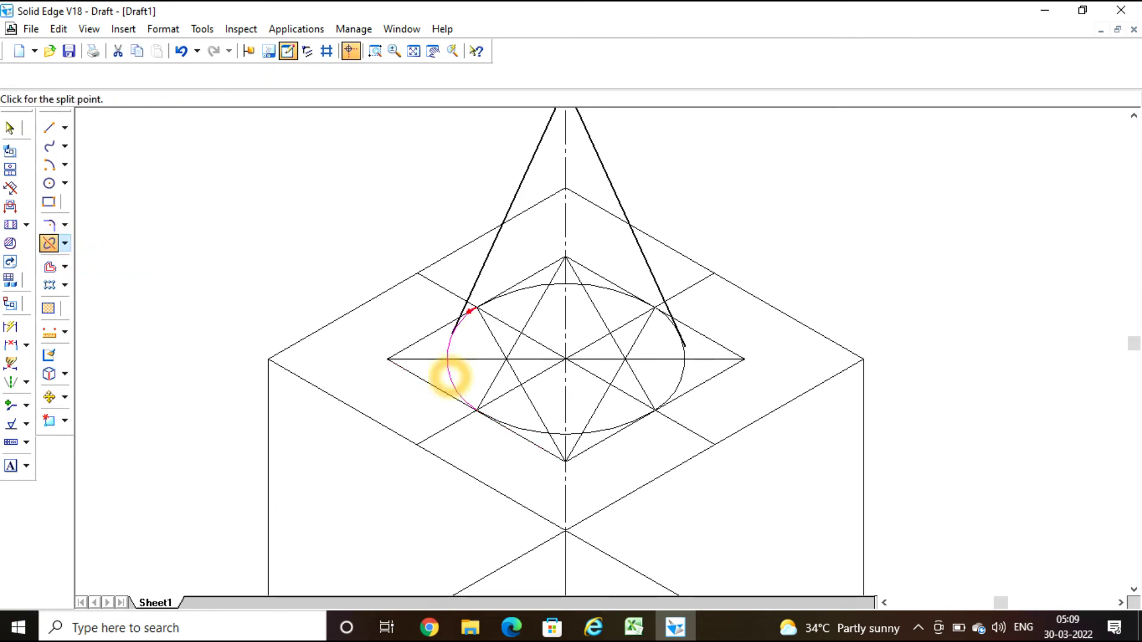
left_click(454, 339)
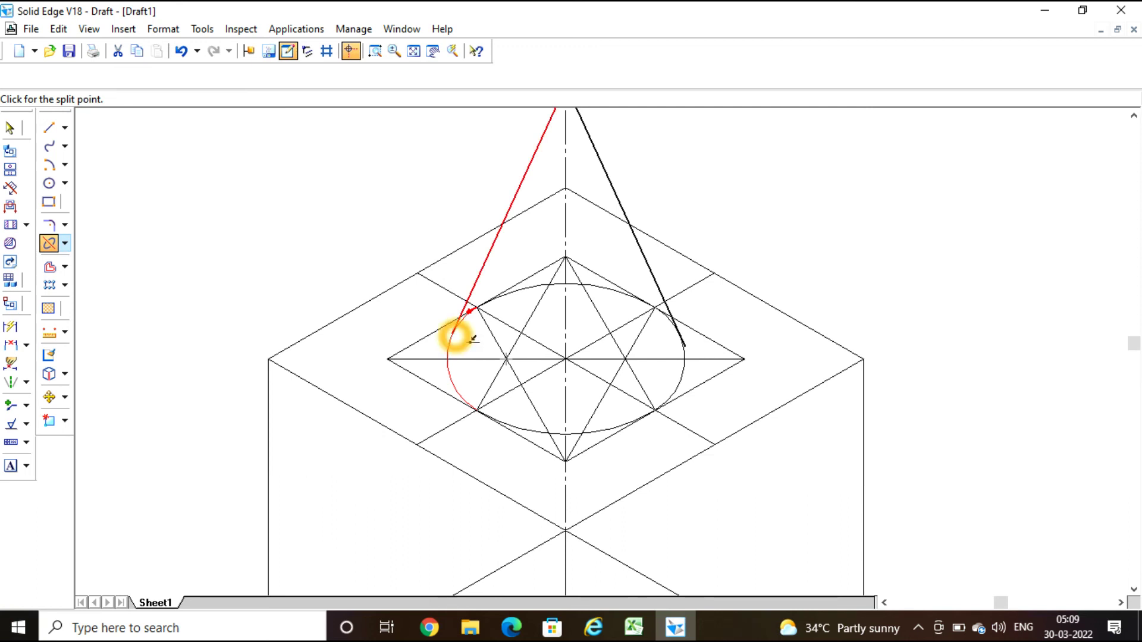
left_click(455, 335)
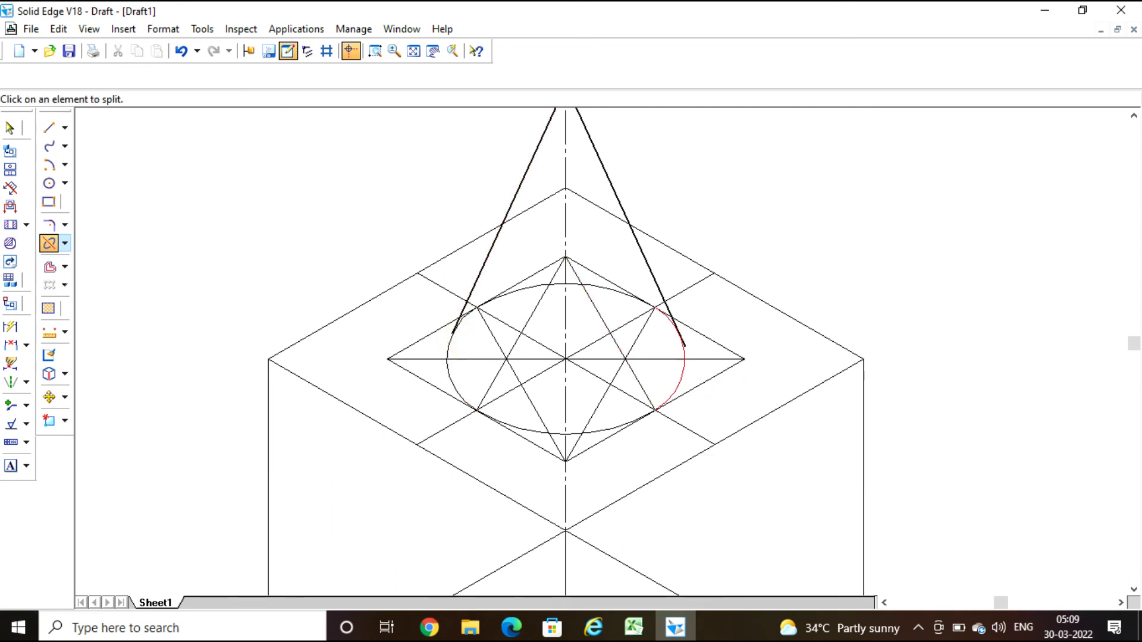
left_click(684, 373)
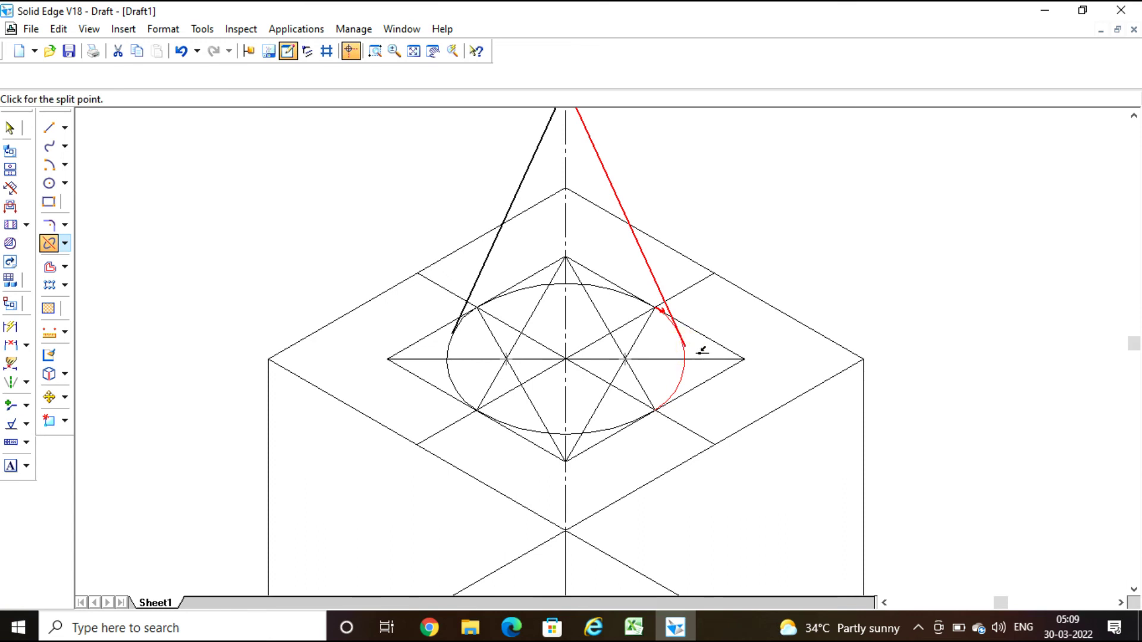
left_click(684, 345)
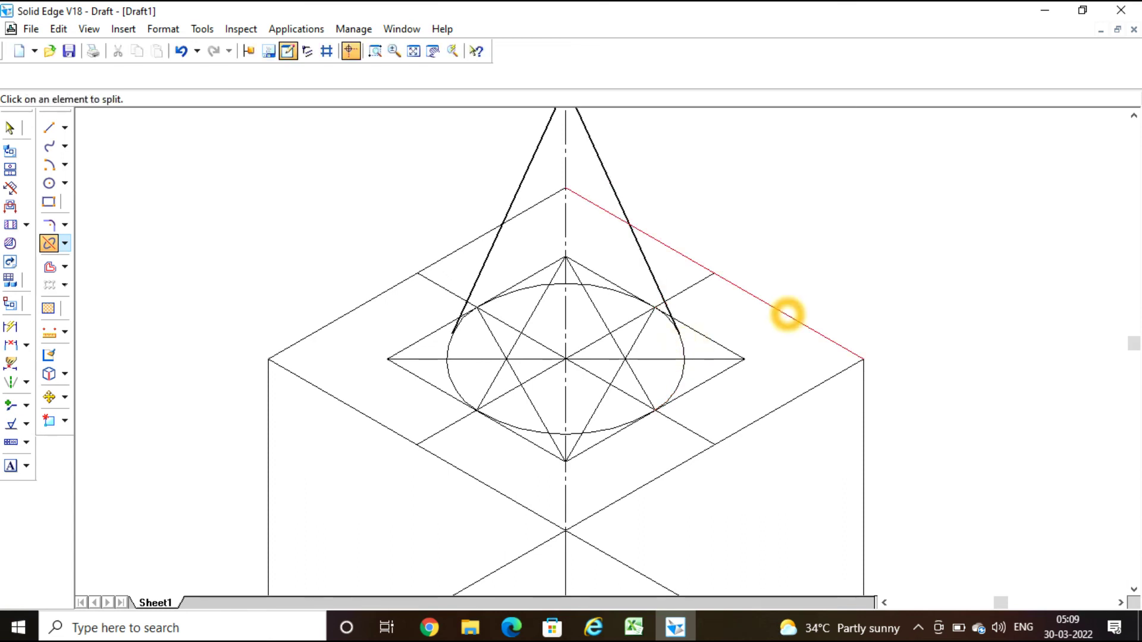
key("Escape")
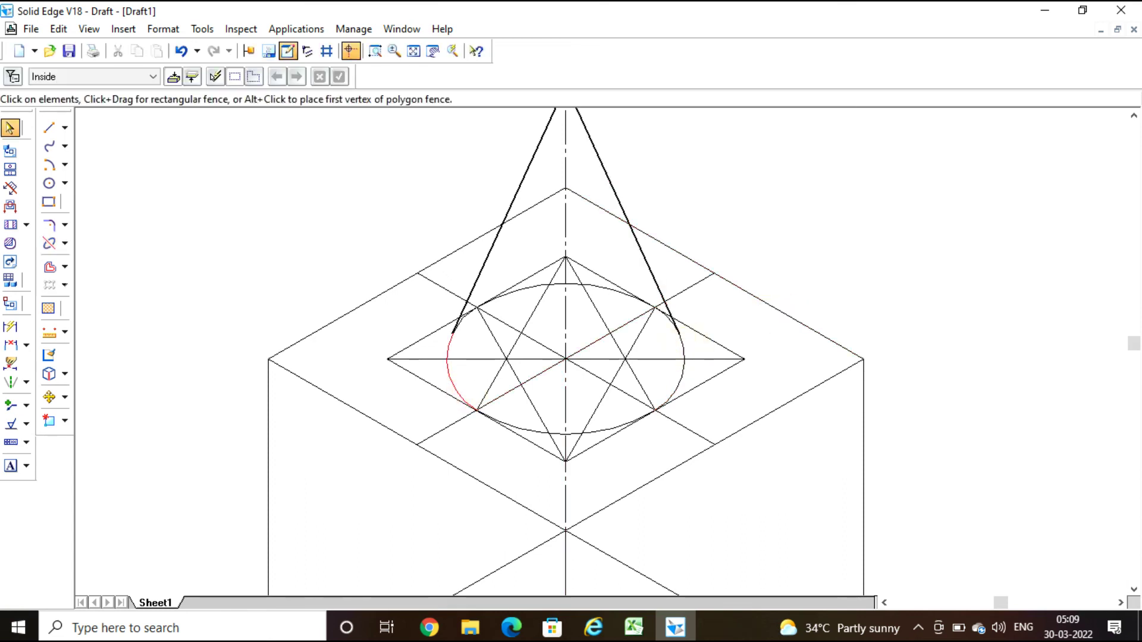
Set the line width of the base ellipse's visible front arcs, between the two slant edges, to 0.50 mm
left_click(449, 373)
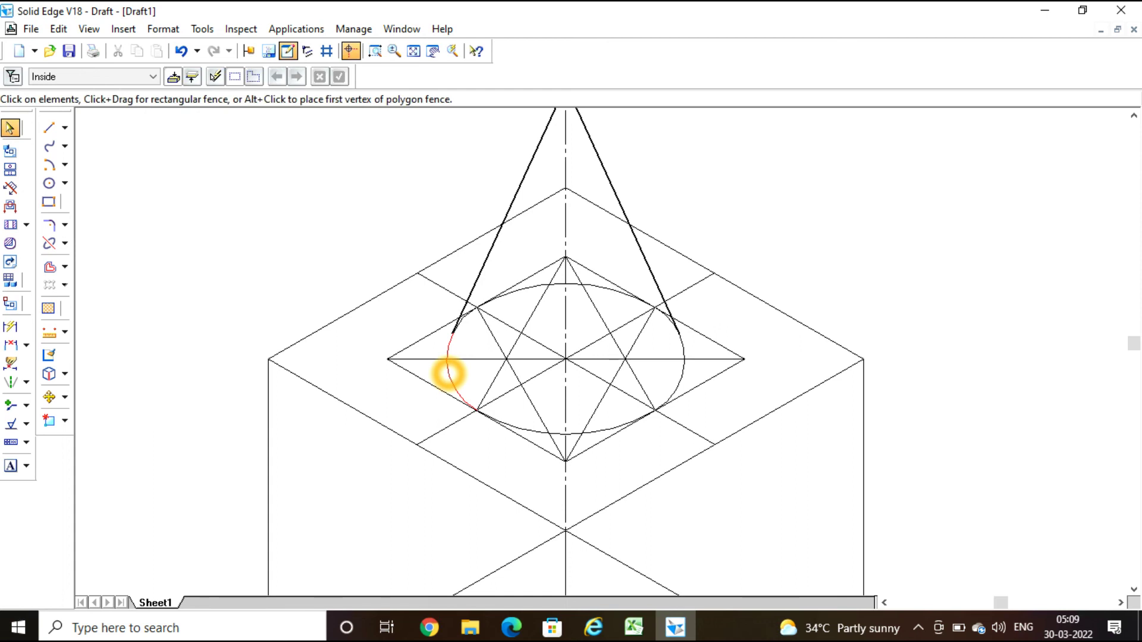
left_click(449, 374)
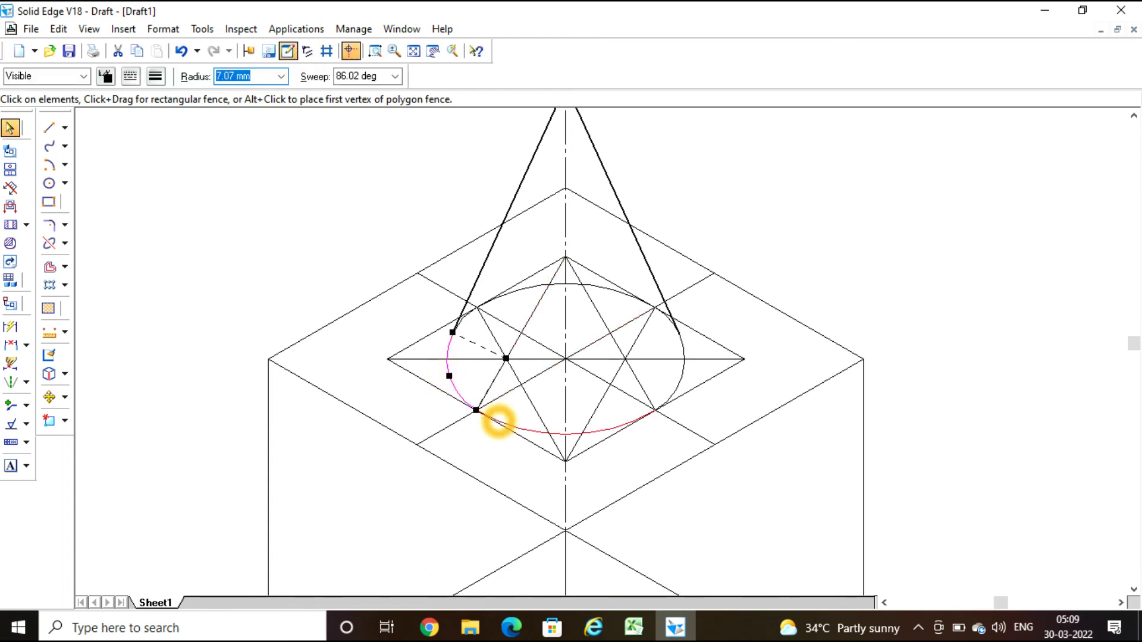
left_click(499, 421, "ctrl")
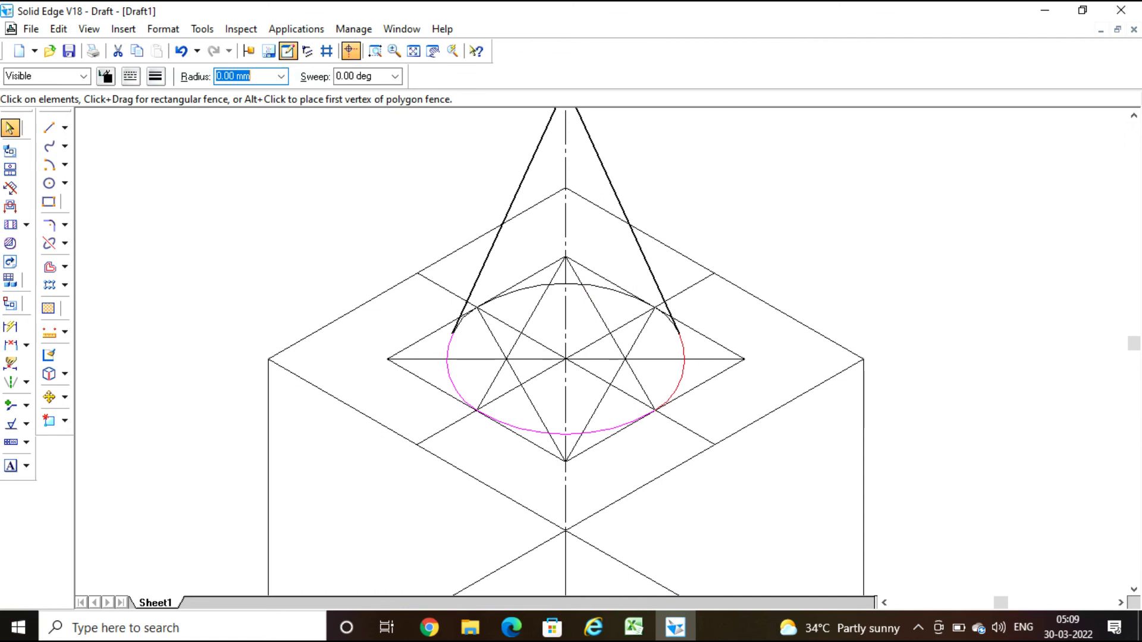
left_click(684, 371, "ctrl")
left_click(156, 76)
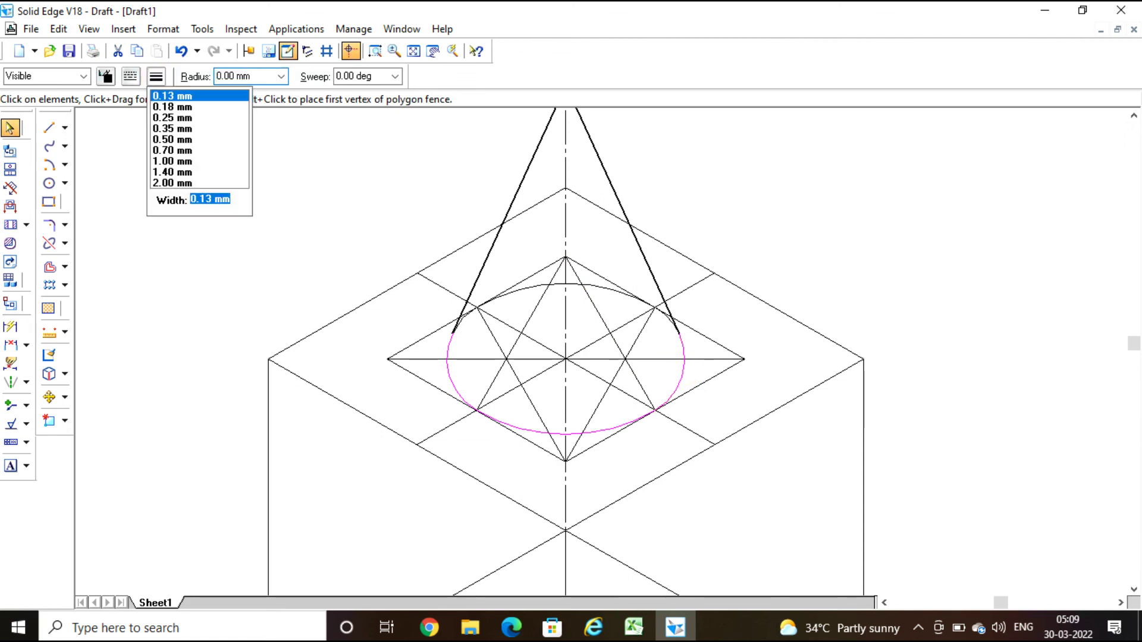
left_click(185, 140)
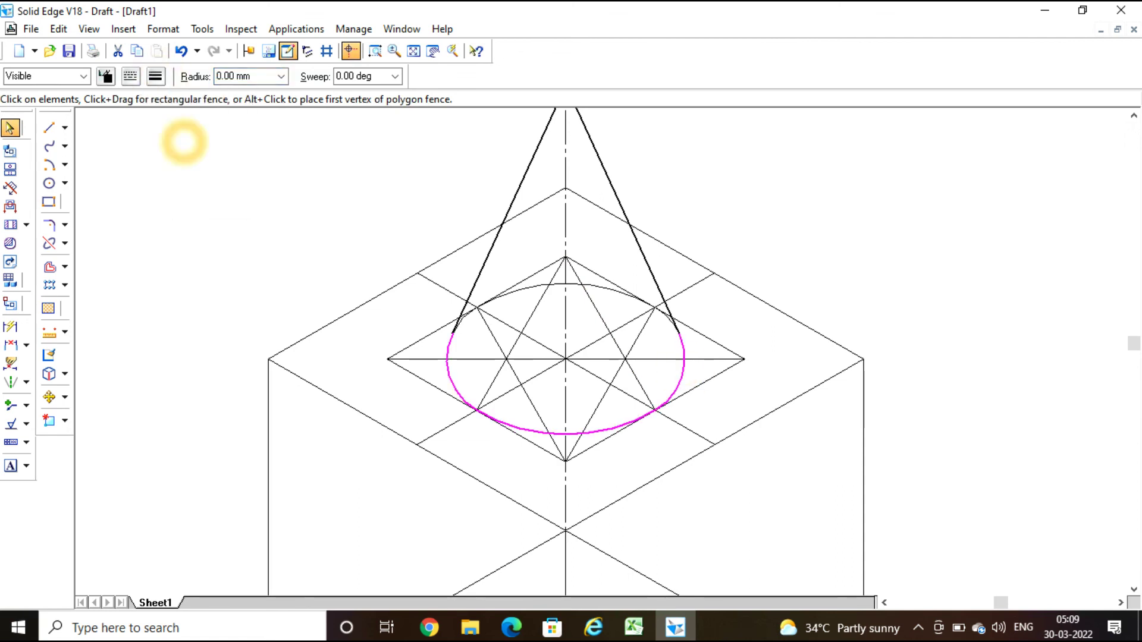
left_click(872, 248)
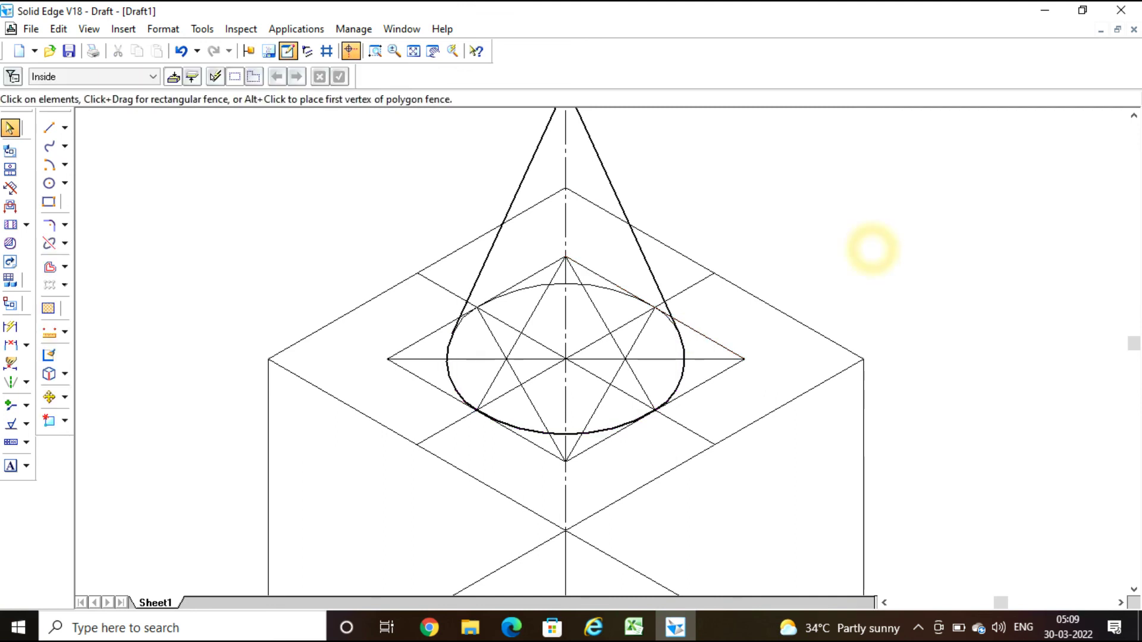
Split the two rear edges of the cube's top face where the cone's slant edges cross them
left_click(529, 359)
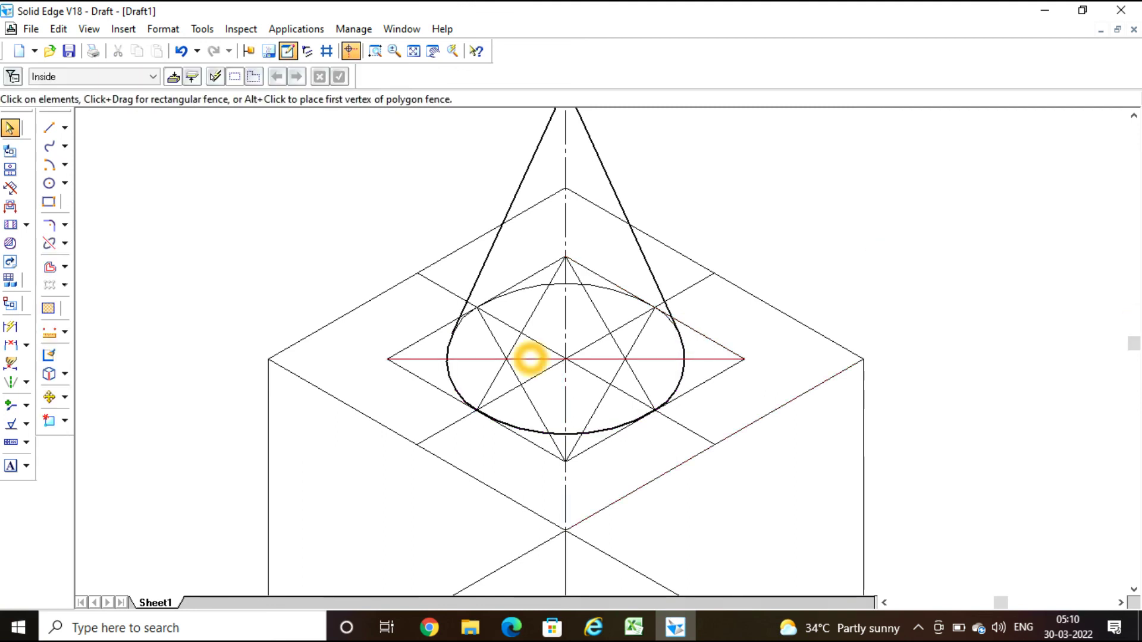
left_click(389, 301)
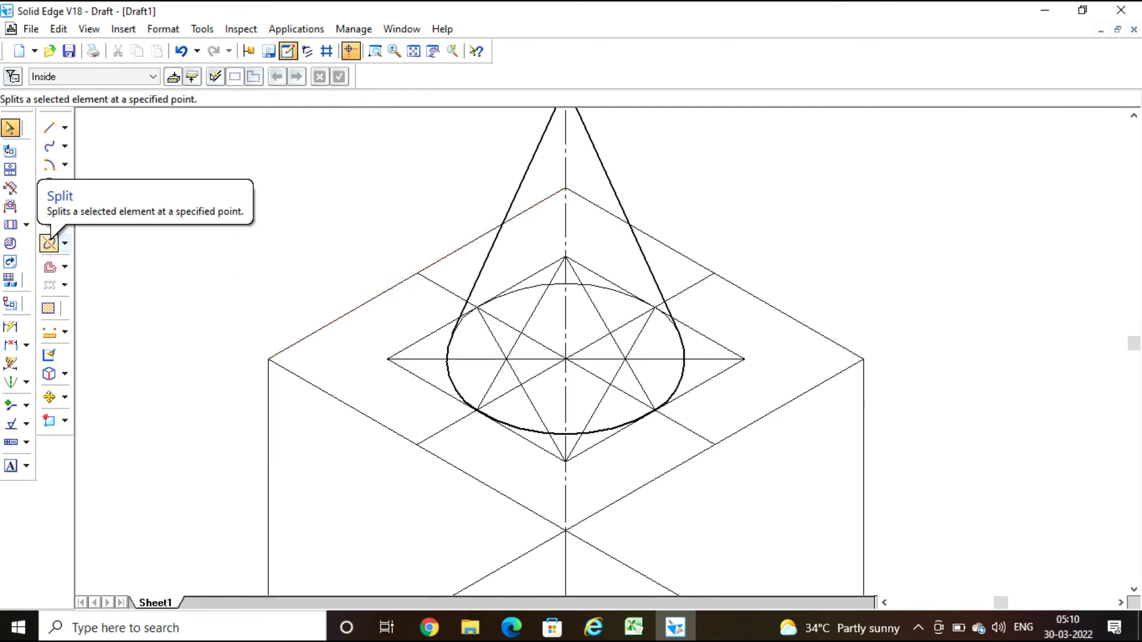
left_click(50, 243)
left_click(355, 312)
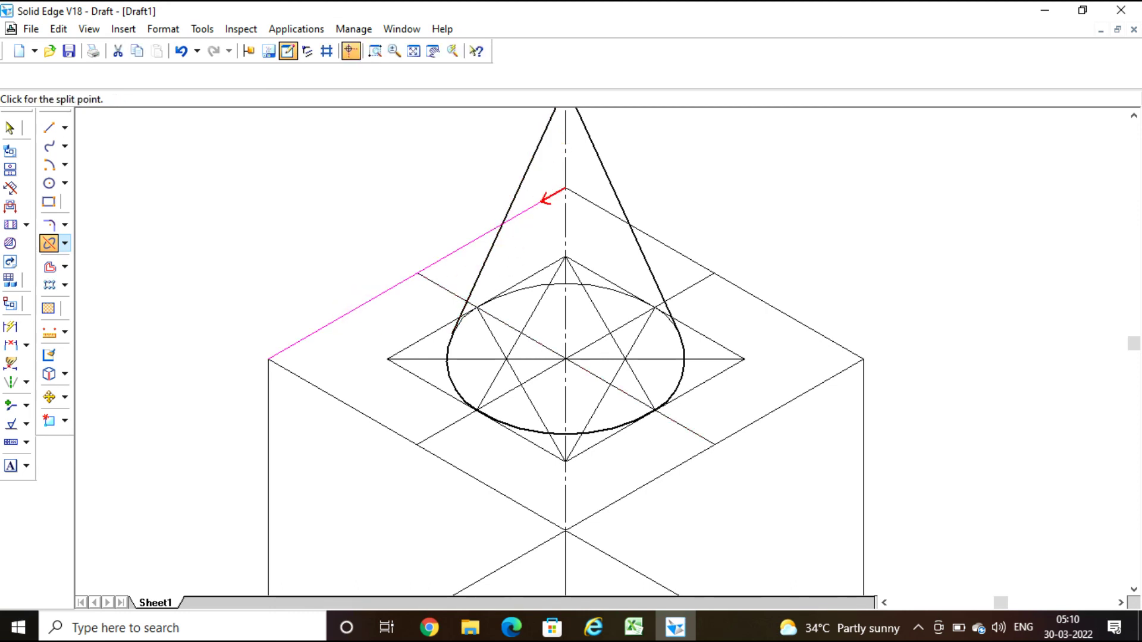
left_click(502, 225)
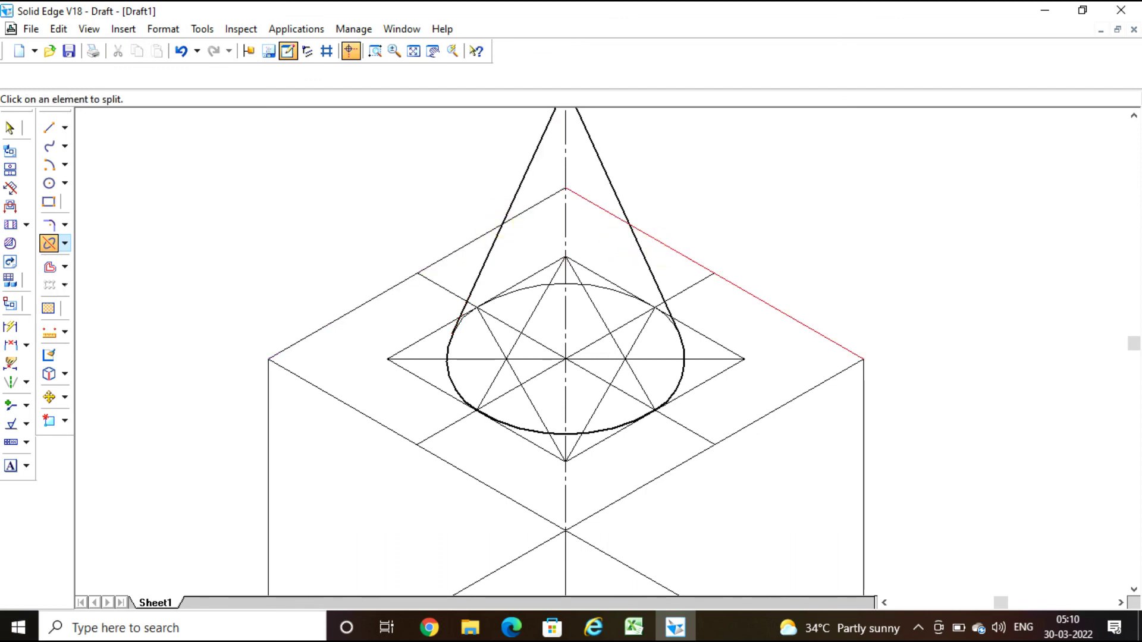
left_click(663, 246)
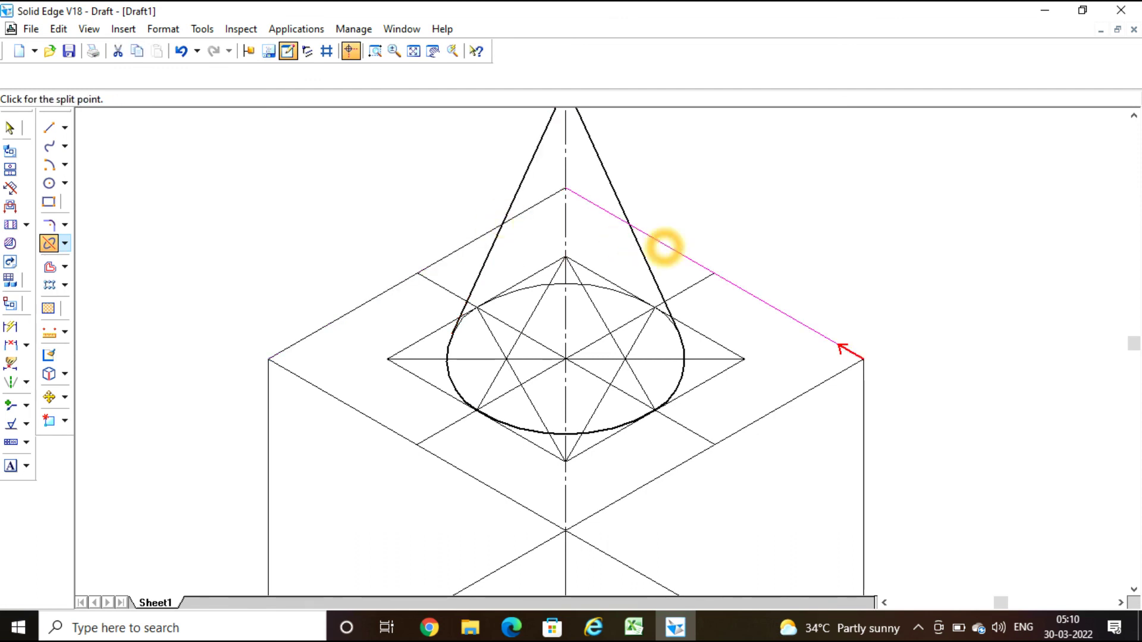
left_click(630, 225)
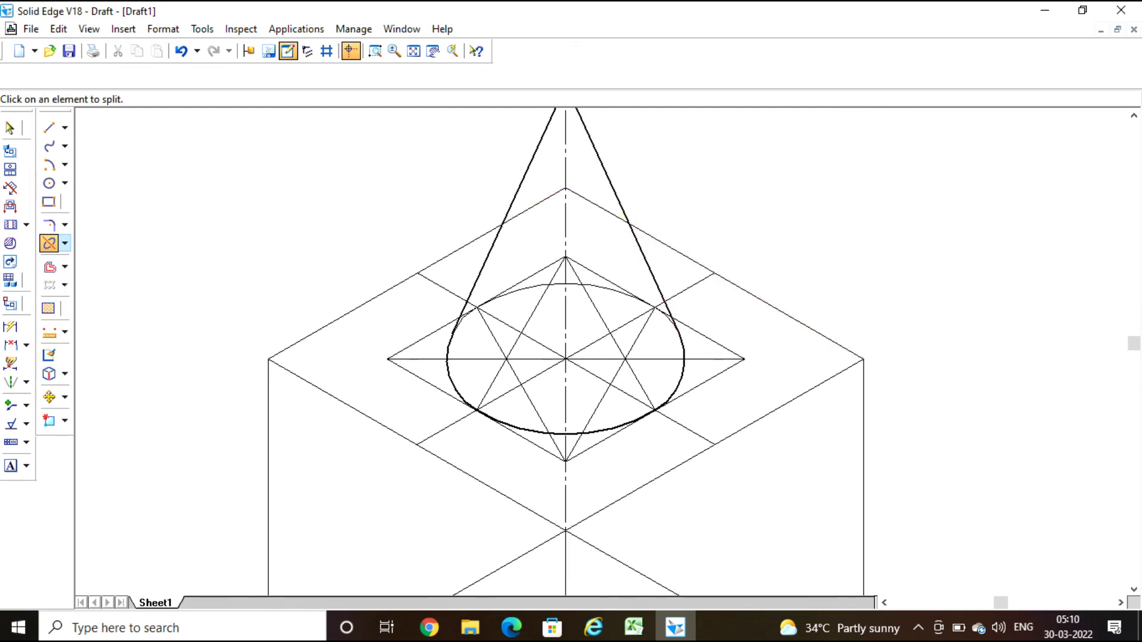
key("Escape")
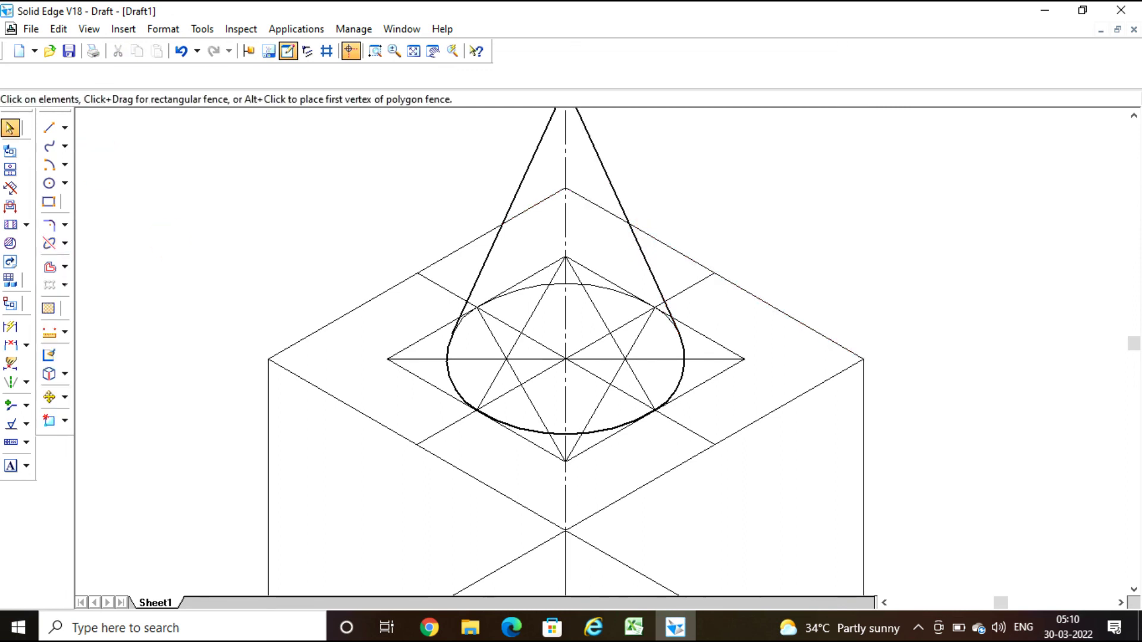
Set the line width of the top face's two front edges and the visible outer parts of its rear edges to 0.50 mm
left_click(344, 308)
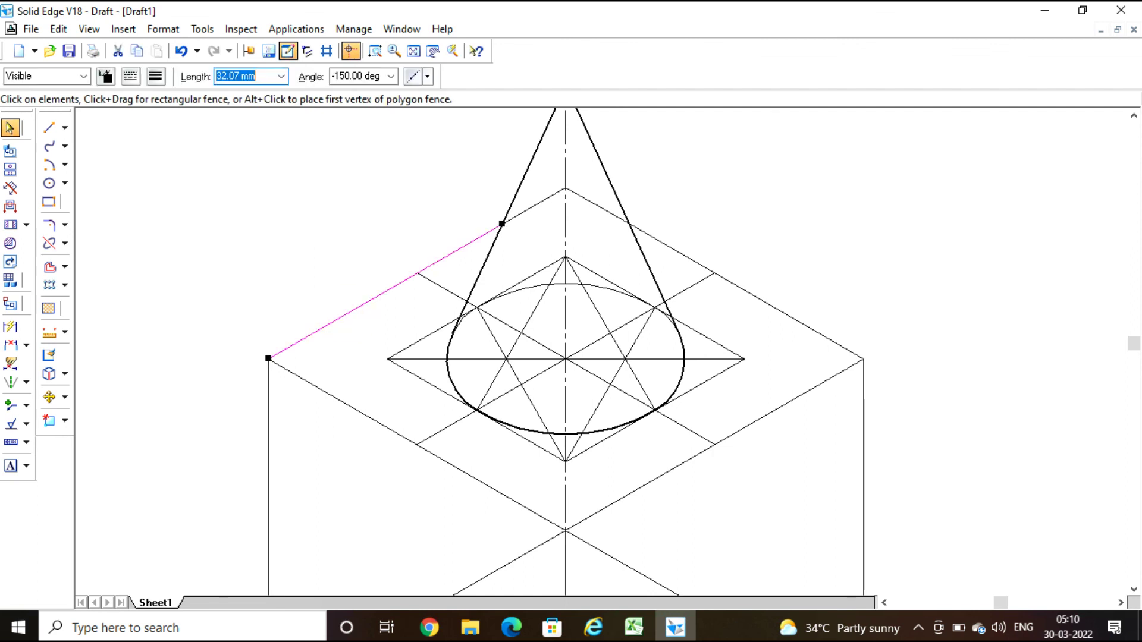
left_click(353, 404, "ctrl")
left_click(688, 462, "ctrl")
left_click(818, 335, "ctrl")
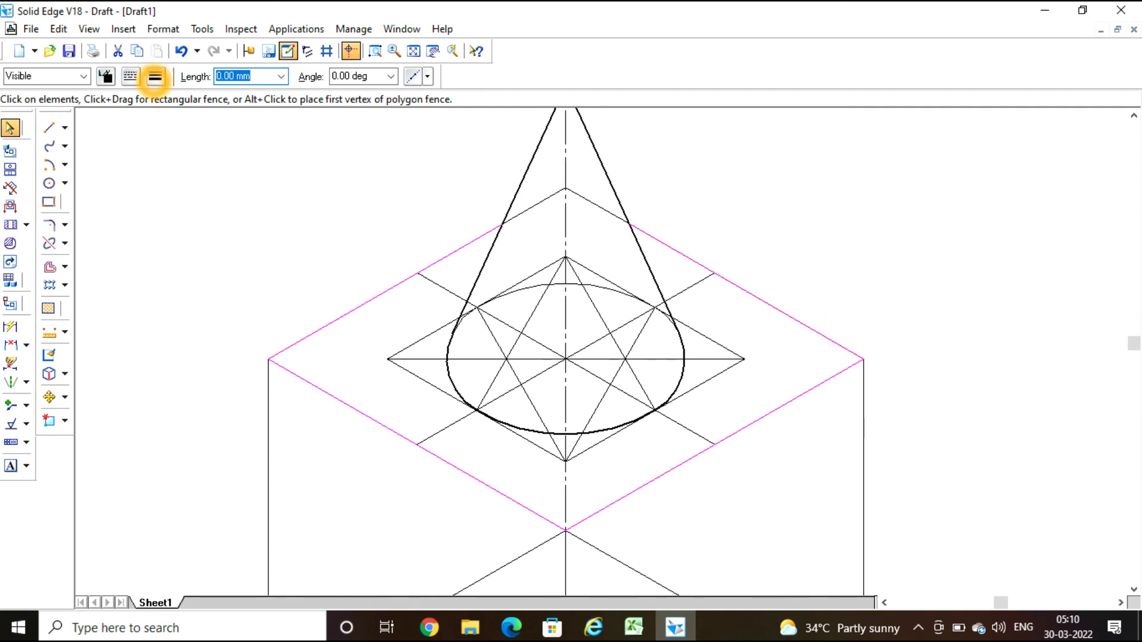
left_click(155, 76)
left_click(172, 139)
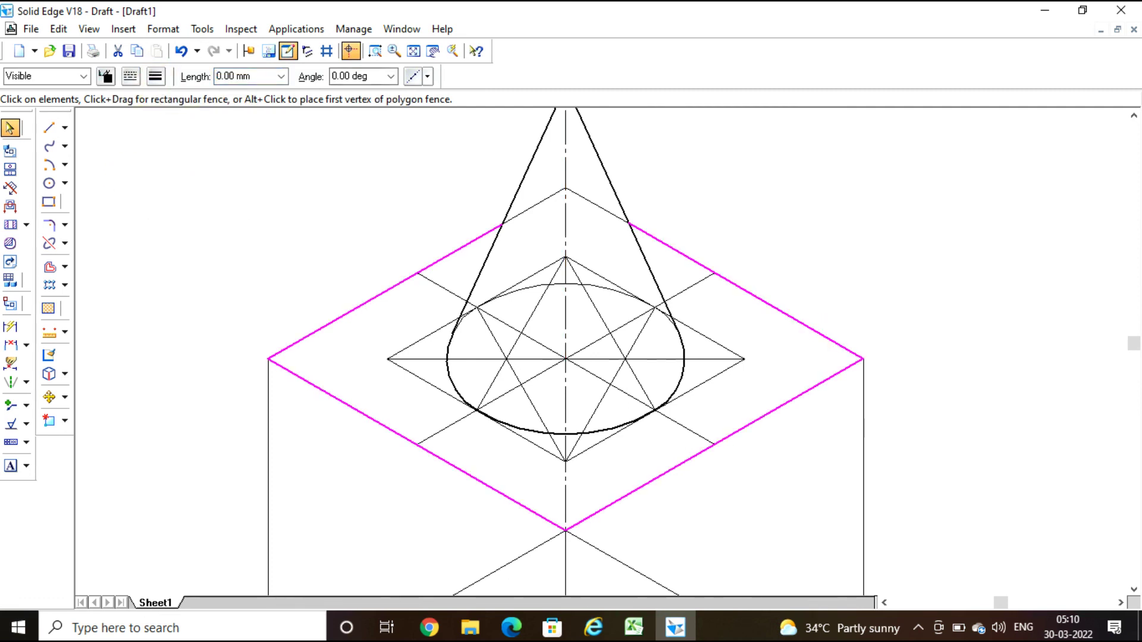
left_click(413, 51)
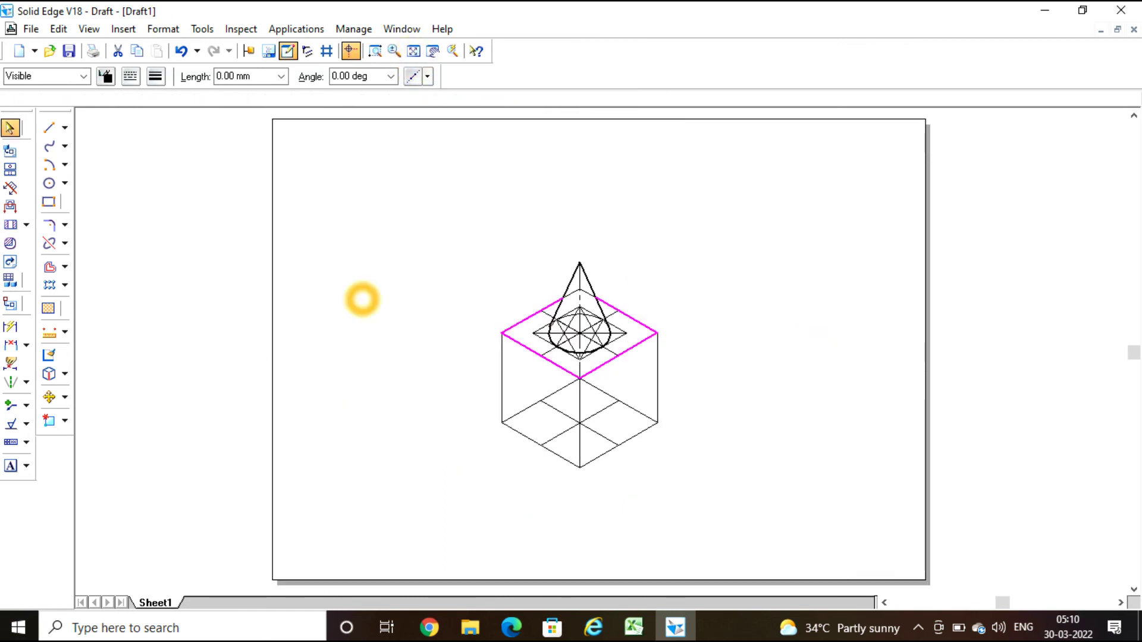
Set the line width of the cube's three visible vertical edges to 0.50 mm
left_click(402, 358)
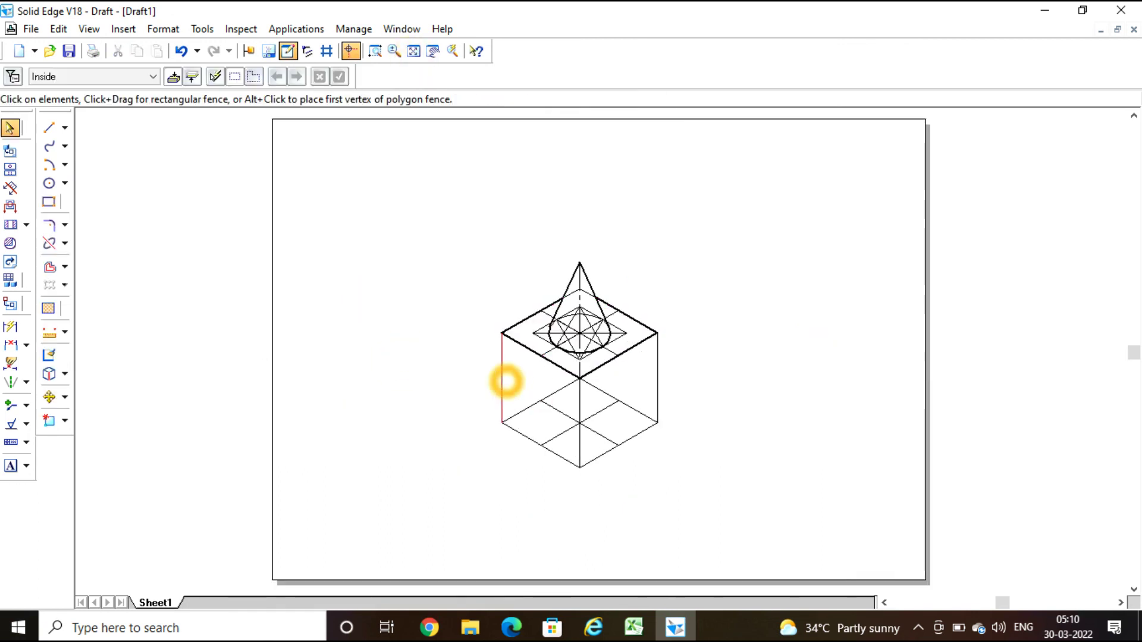
left_click(503, 382)
left_click(580, 412, "ctrl")
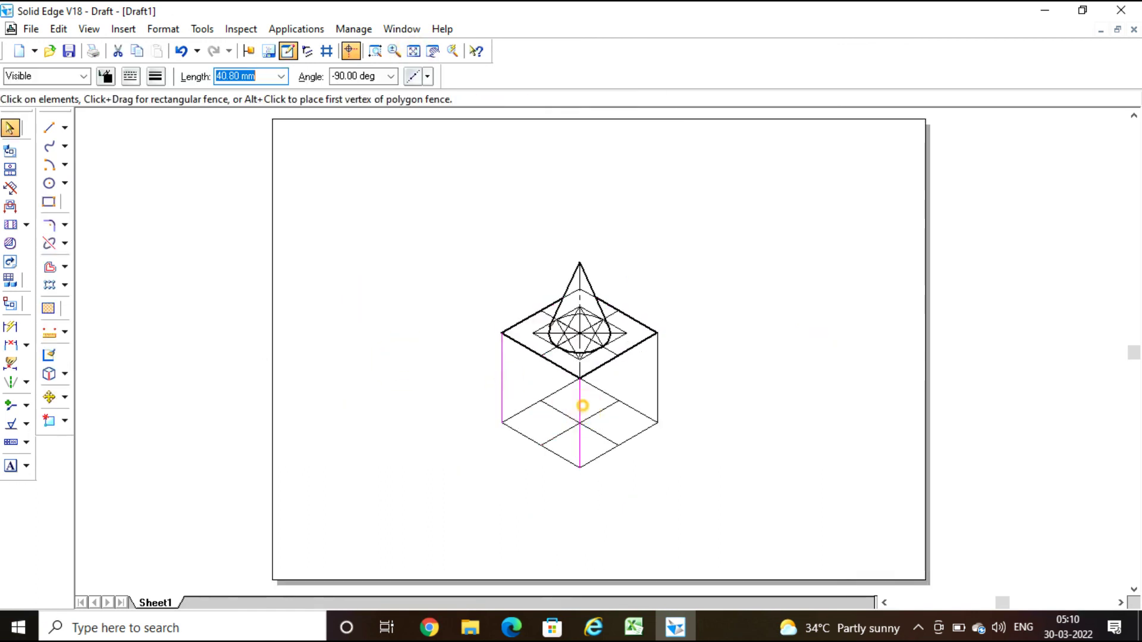
left_click(658, 373, "ctrl")
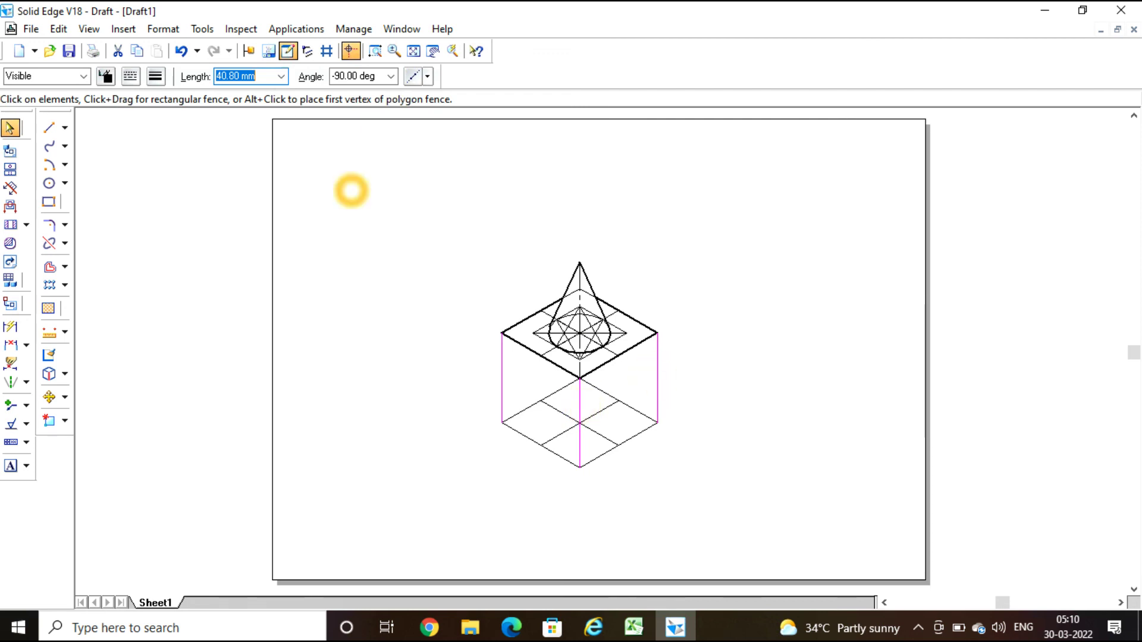
left_click(155, 76)
left_click(187, 140)
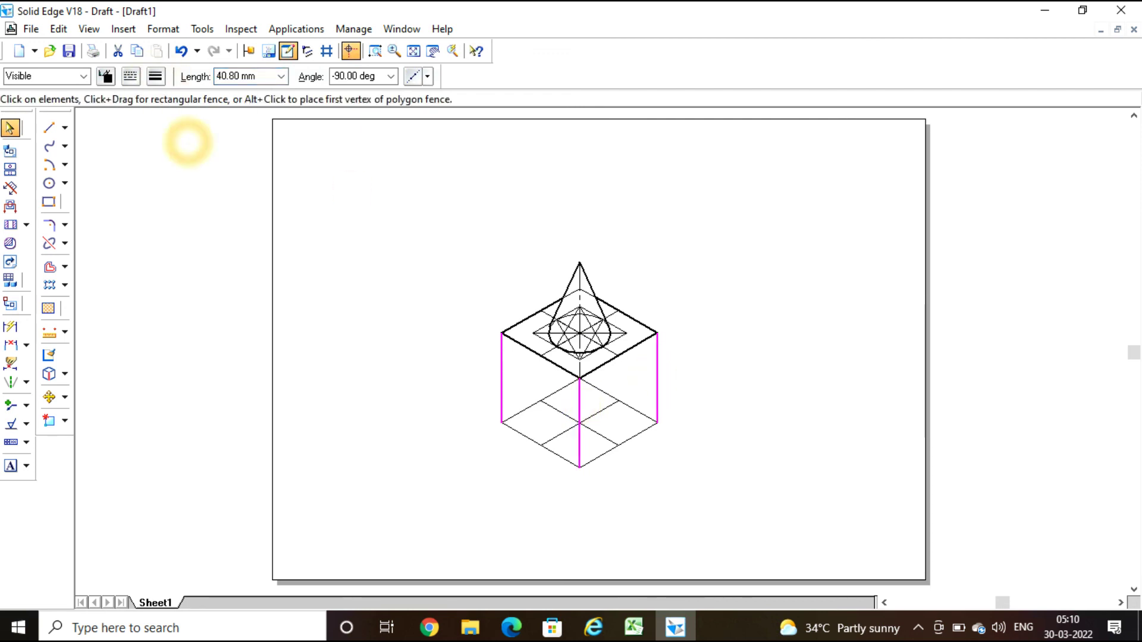
left_click(282, 351)
Set the line width of the two front edges of the cube's bottom face to 0.50 mm
left_click(517, 432)
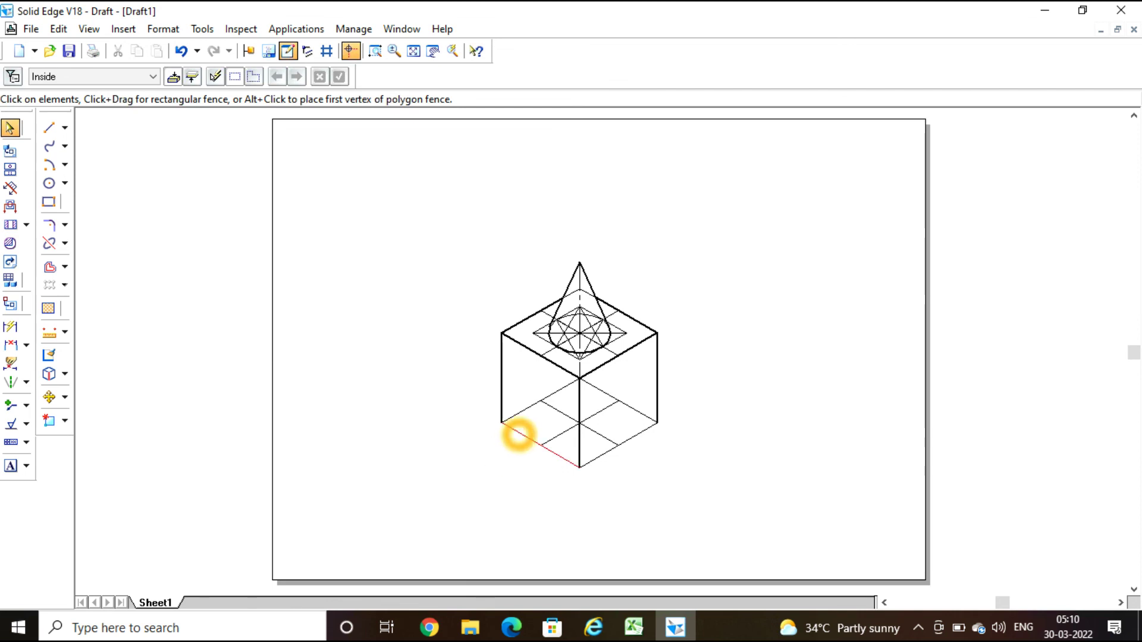
left_click(632, 436, "ctrl")
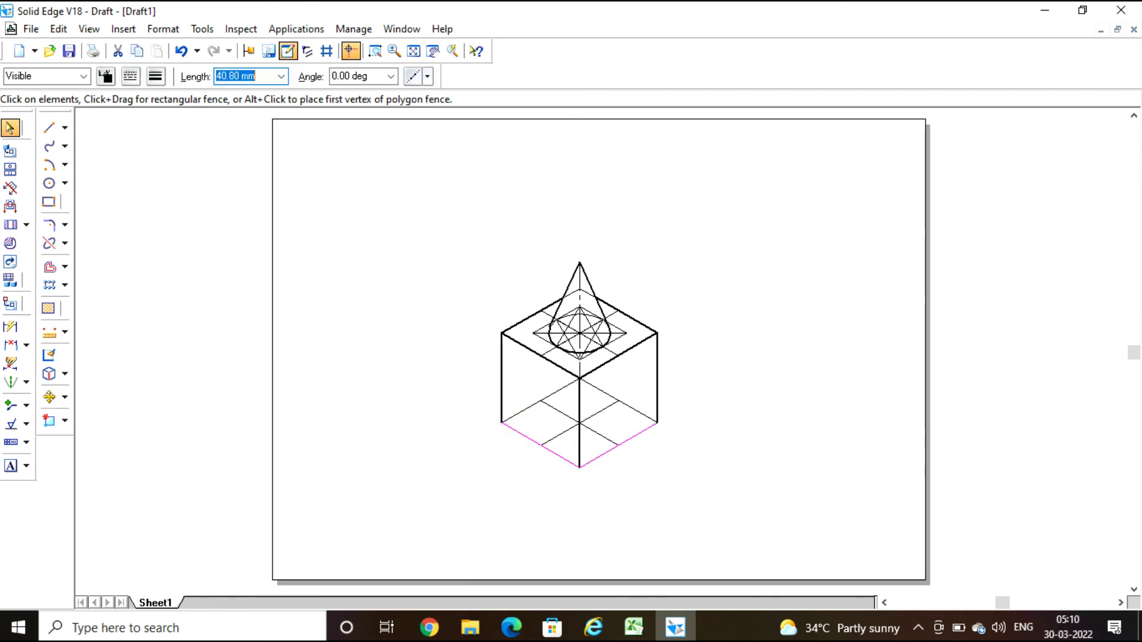
left_click(156, 76)
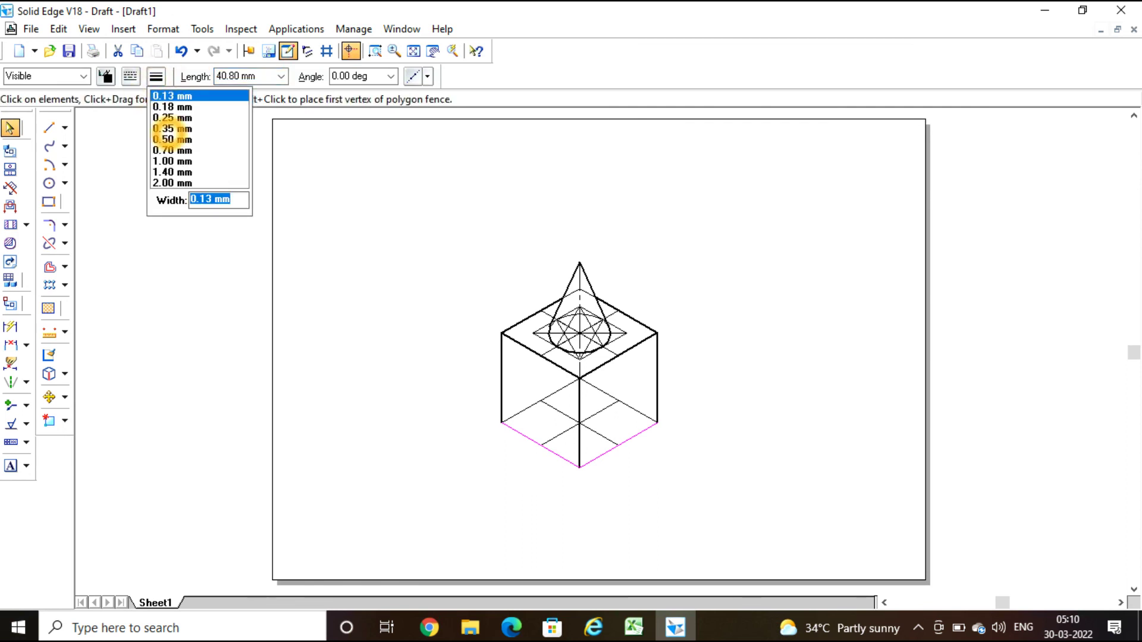
left_click(164, 140)
left_click(316, 285)
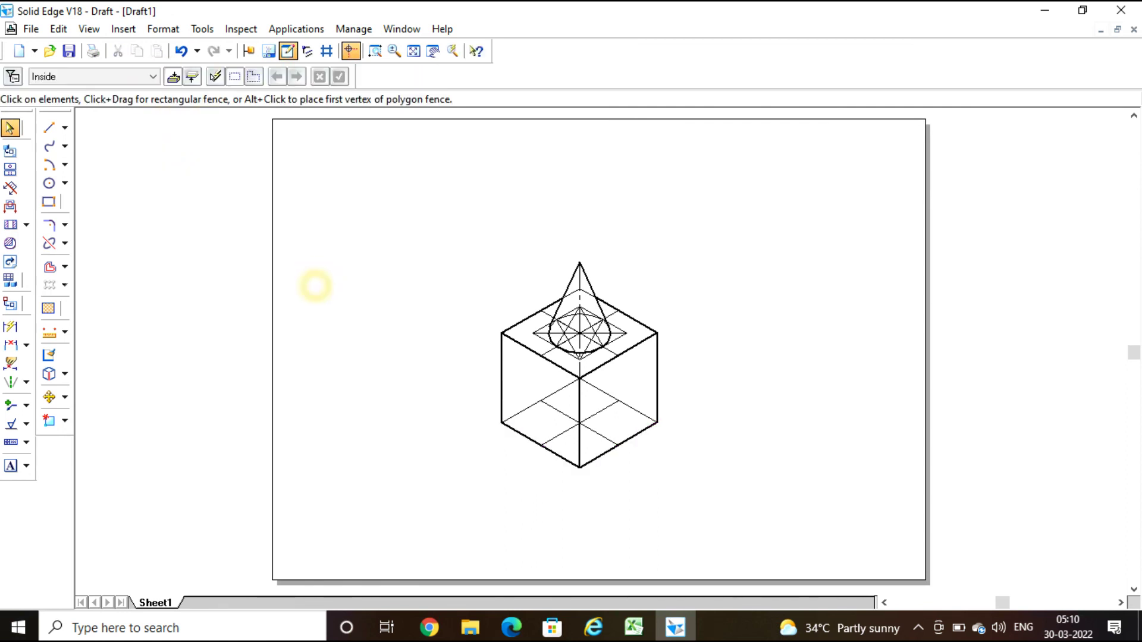
left_click(318, 288)
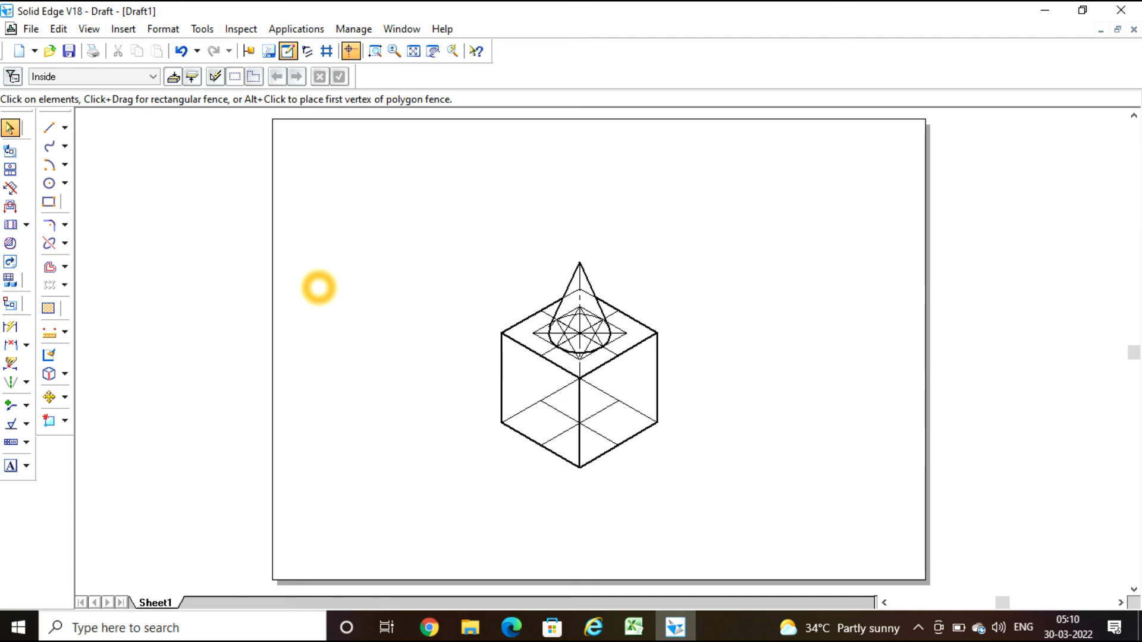
left_click(975, 230)
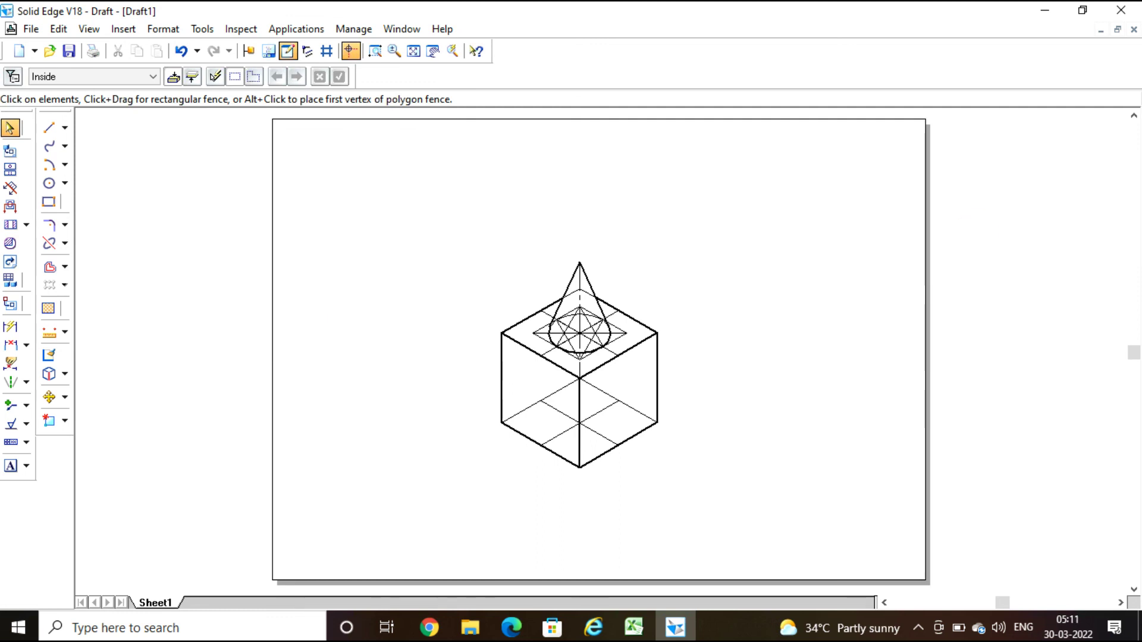
left_click(594, 270)
left_click(768, 386)
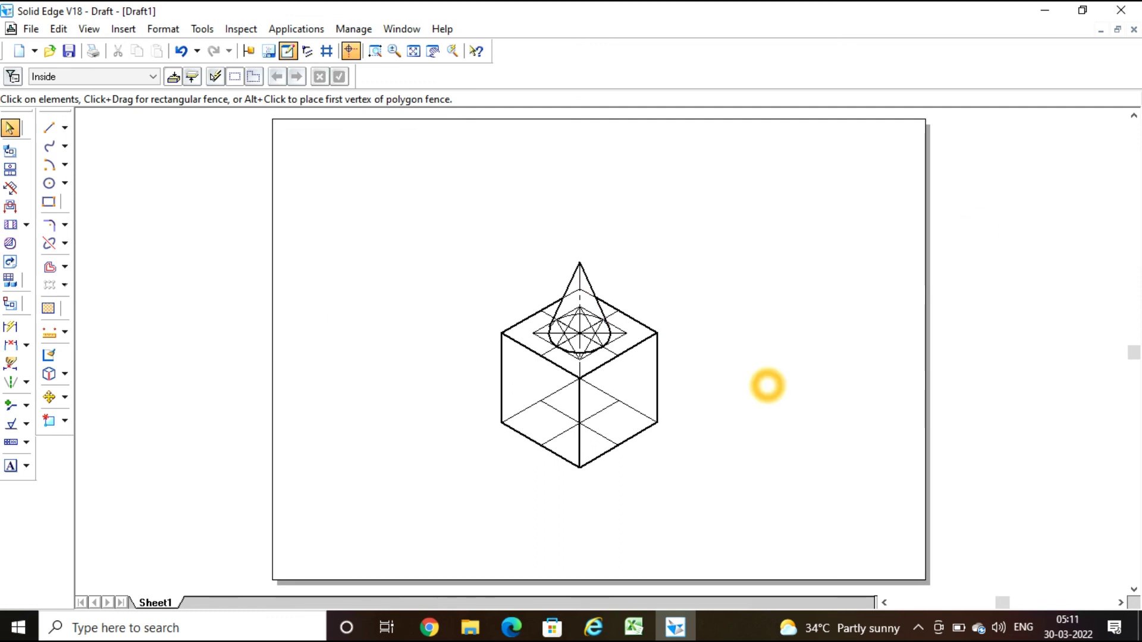